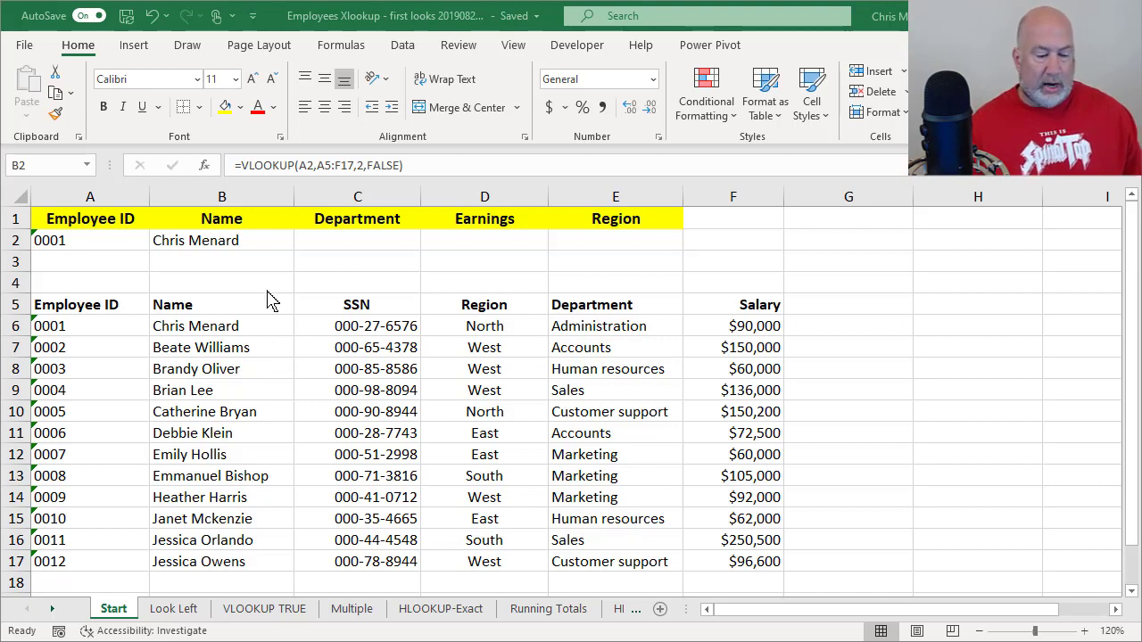
Inspect the Name lookup formula in B2, and review VLOOKUP's limitations in the browser's XLOOKUP announcement before returning to Excel
click(237, 240)
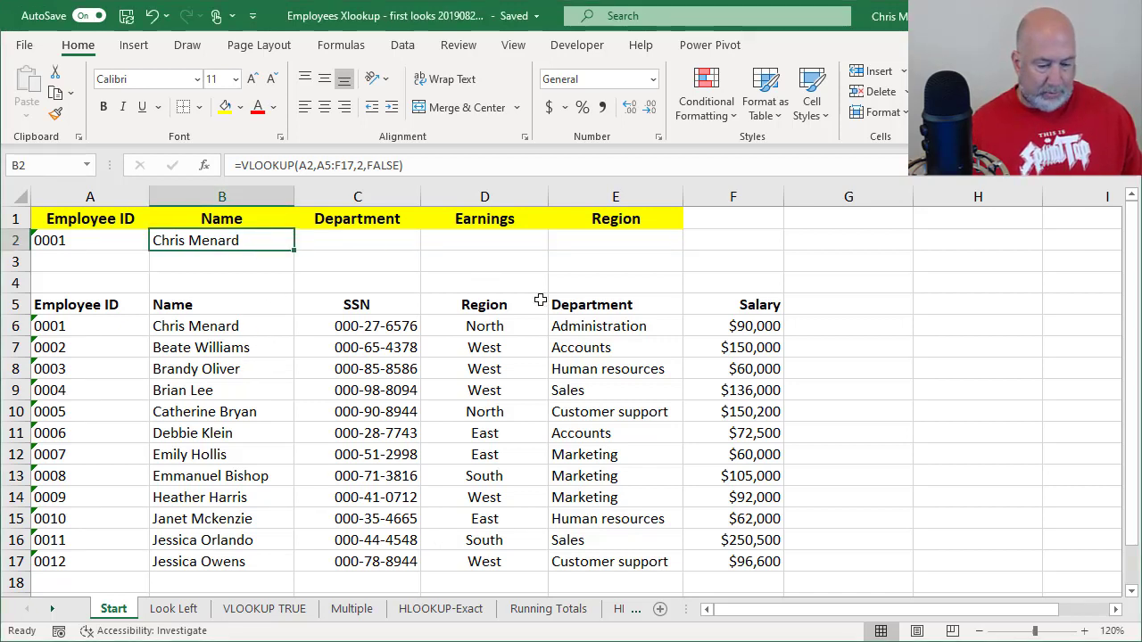
key(alt+Tab)
key(alt+Tab)
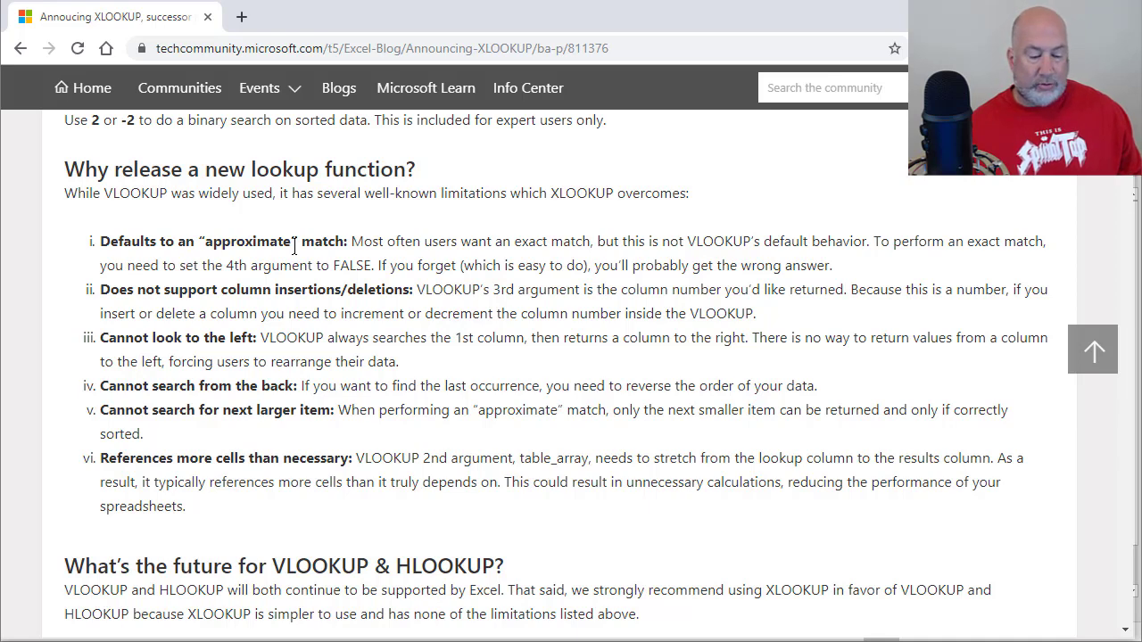
key(alt+Tab)
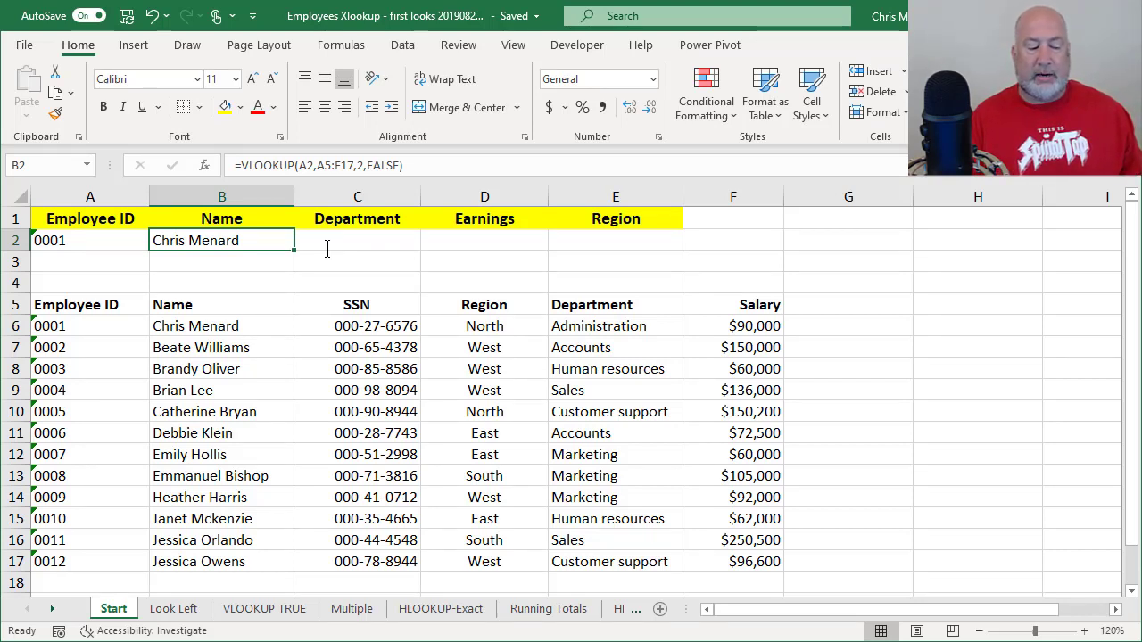
Enter =VLOOKUP(A2,A6:F17,5,FALSE) in C2 to return the department for the employee ID
click(327, 249)
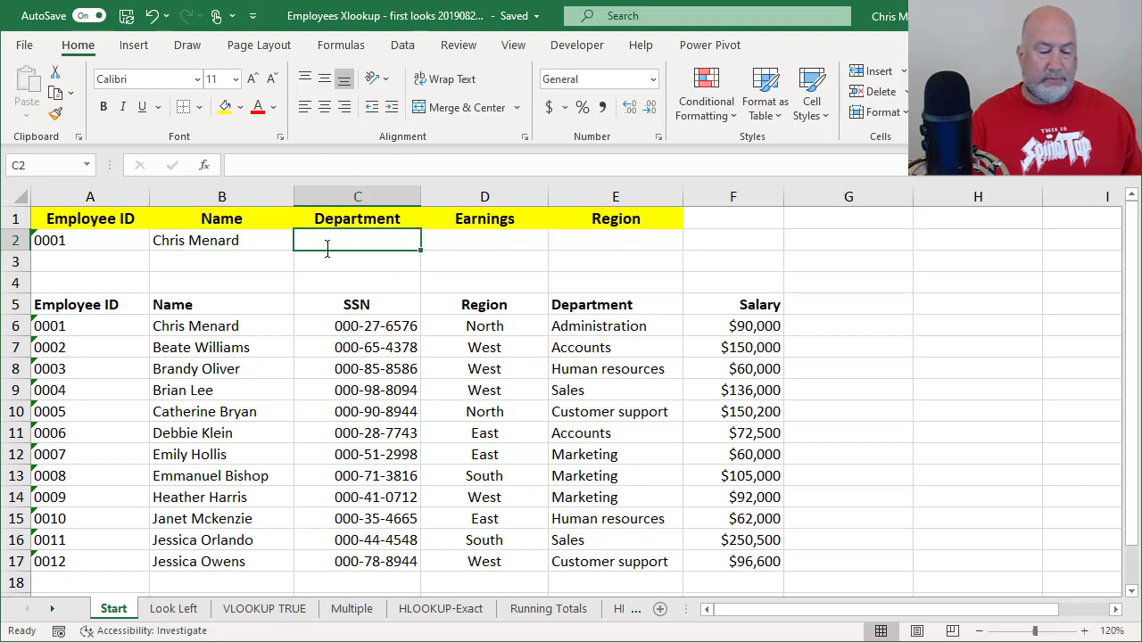
text(=vl)
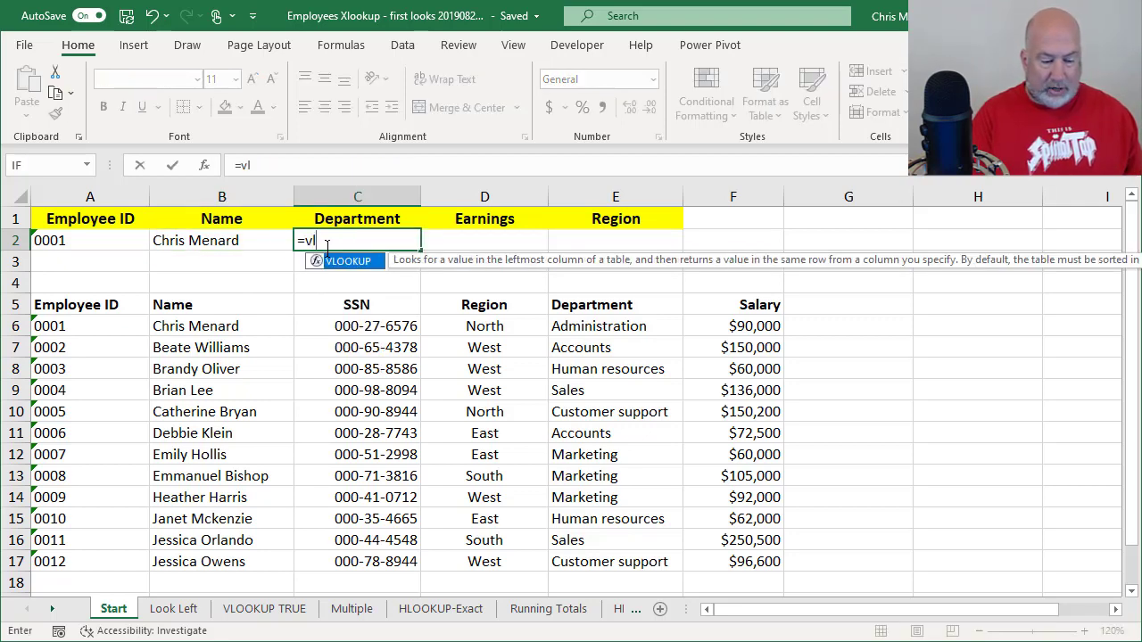
key(Tab)
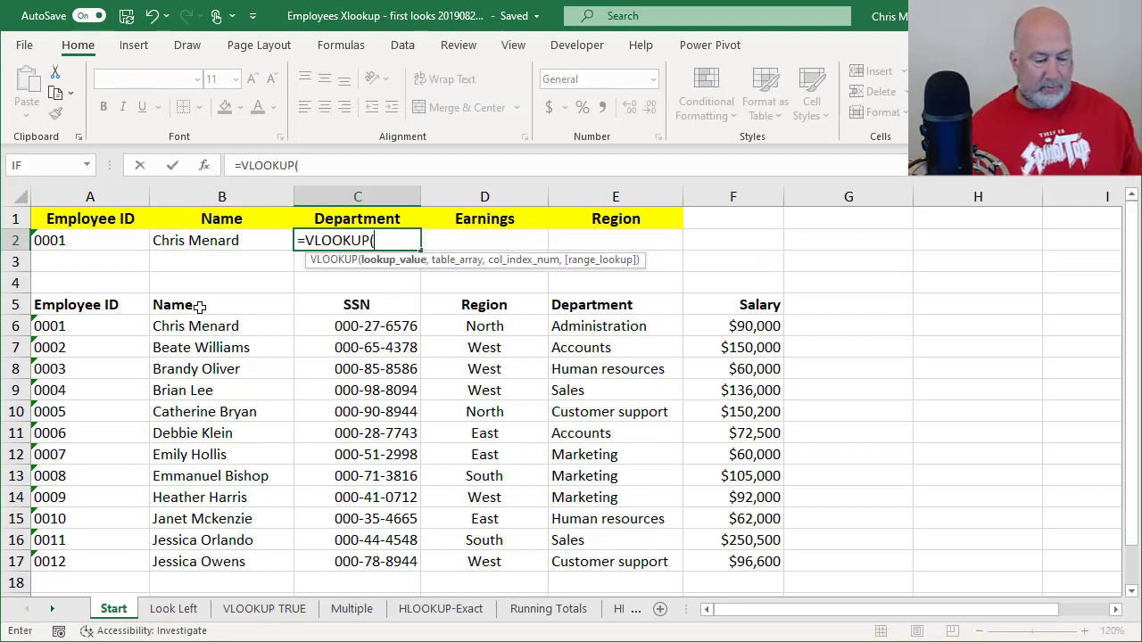
click(86, 240)
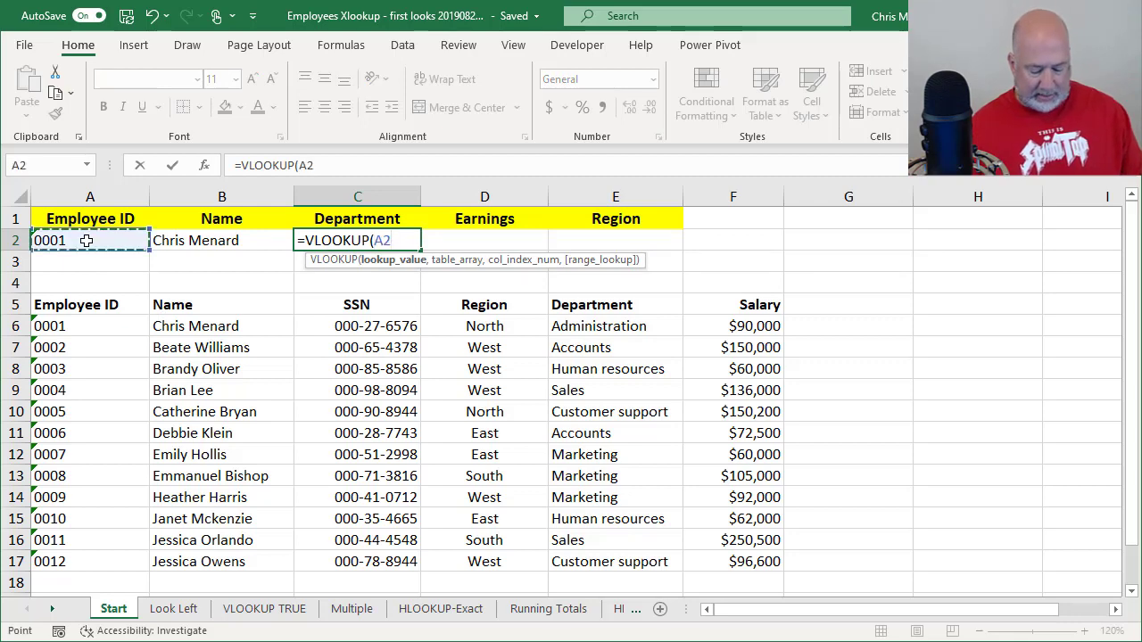
text(,)
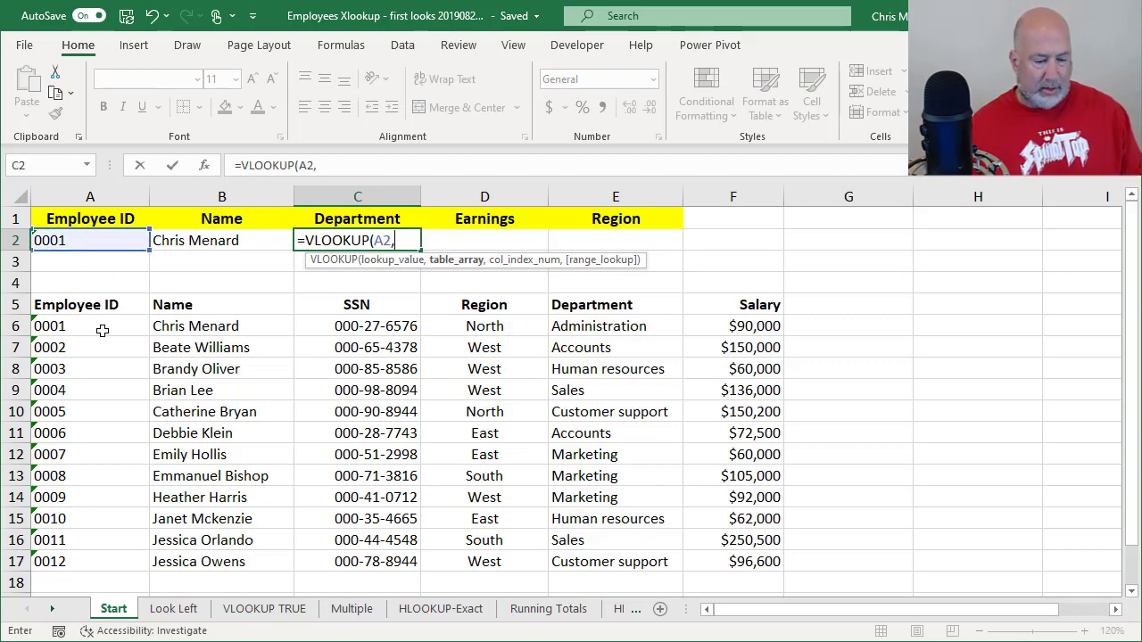
drag(95, 327, 775, 563)
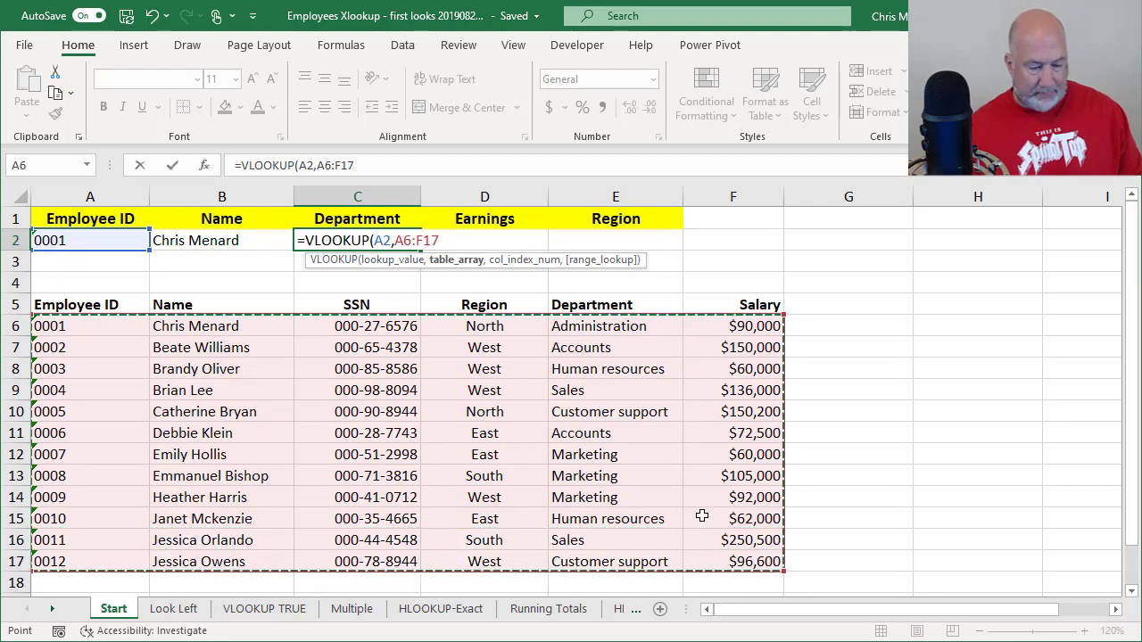
text(,)
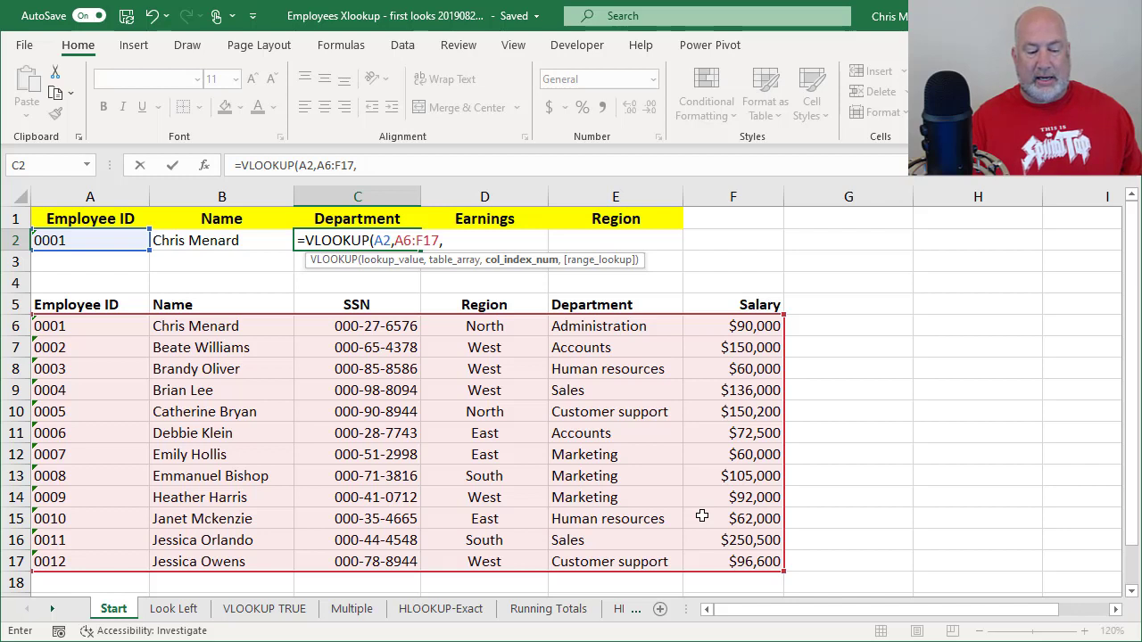
text(5)
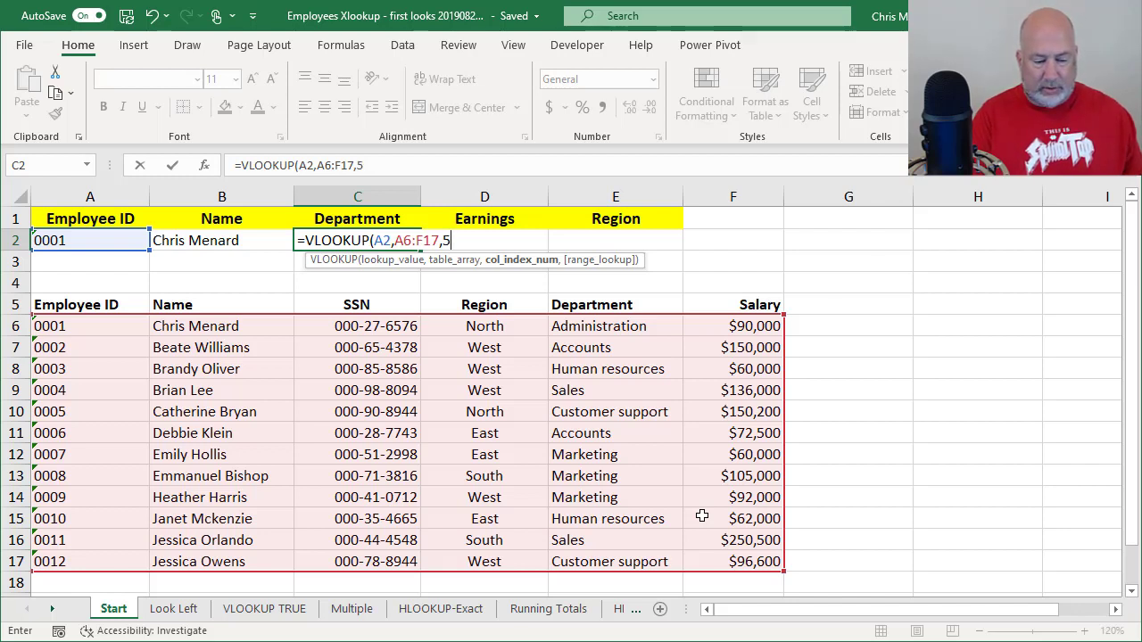
text(,)
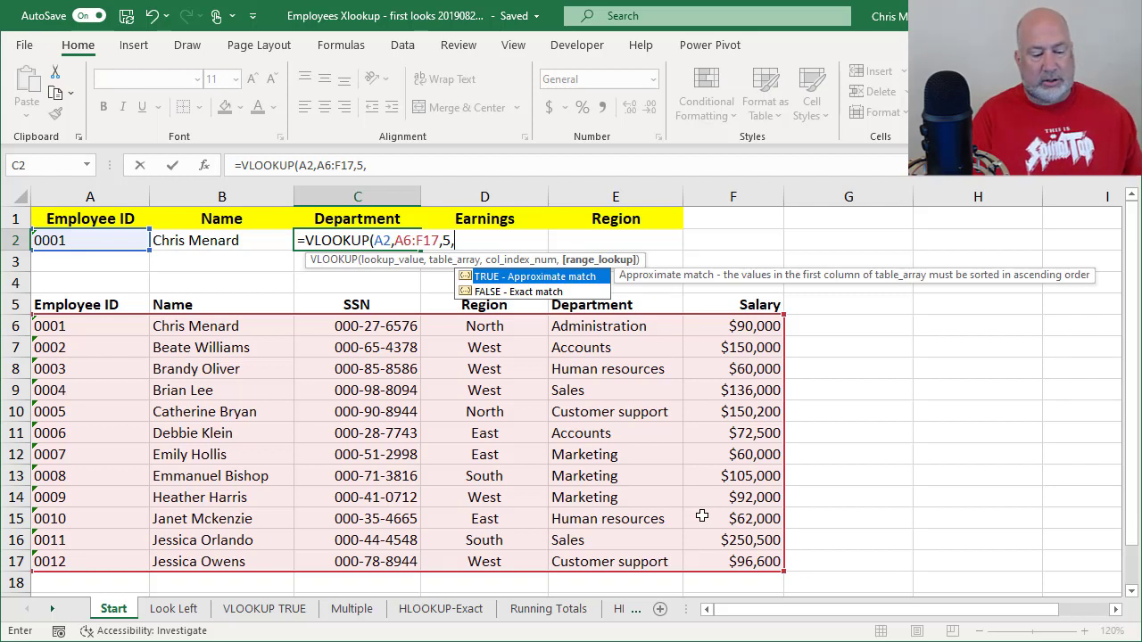
text(FALSE)
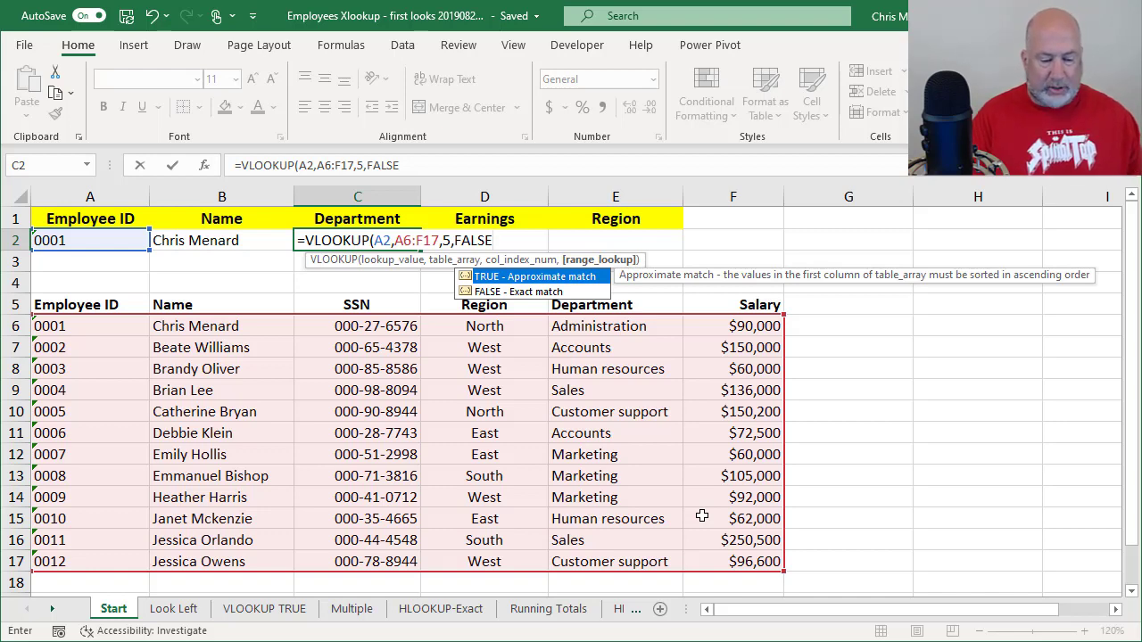
key(Return)
key(Up)
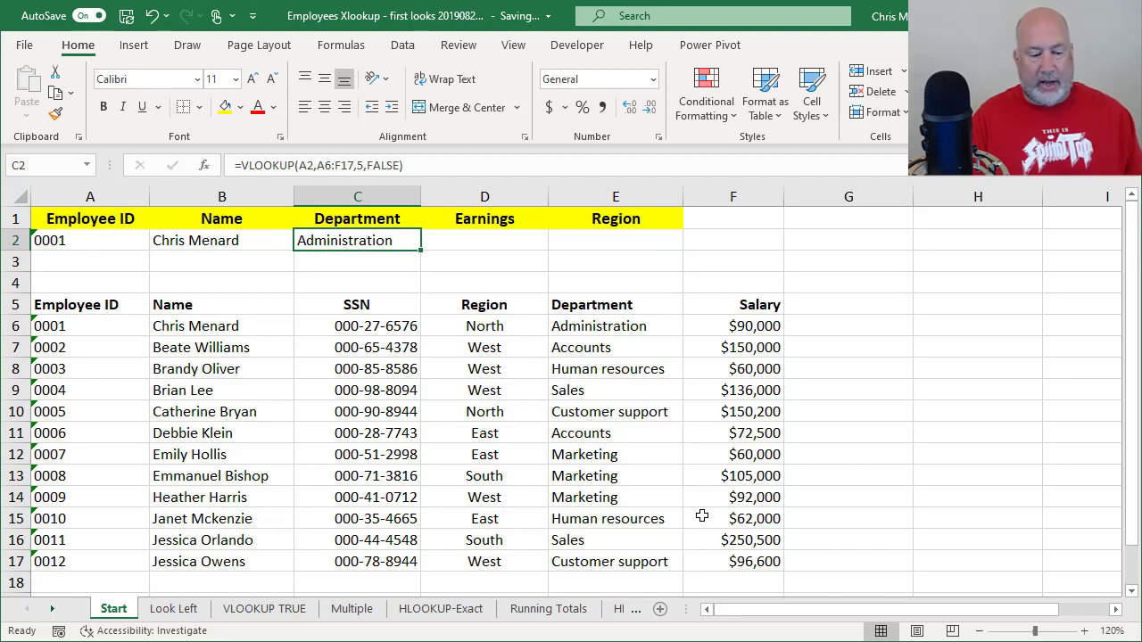
Enter =XLOOKUP(A2,A6:A17,E6:E17) in F2 to look up the employee's department
key(Right)
key(Right)
key(Right)
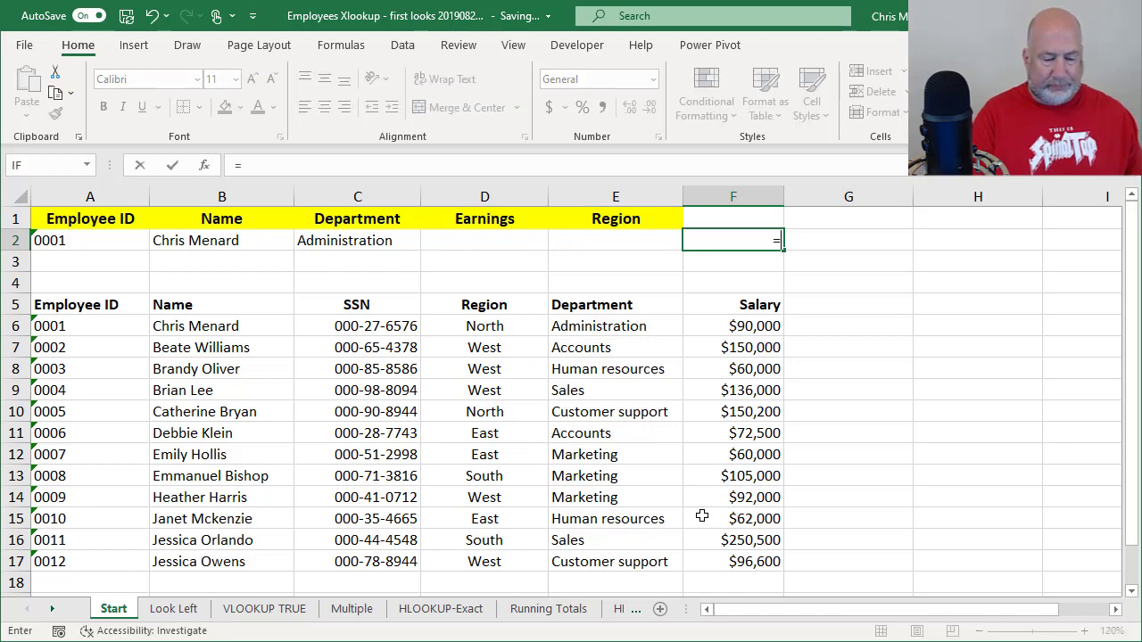
text(=xl)
key(Tab)
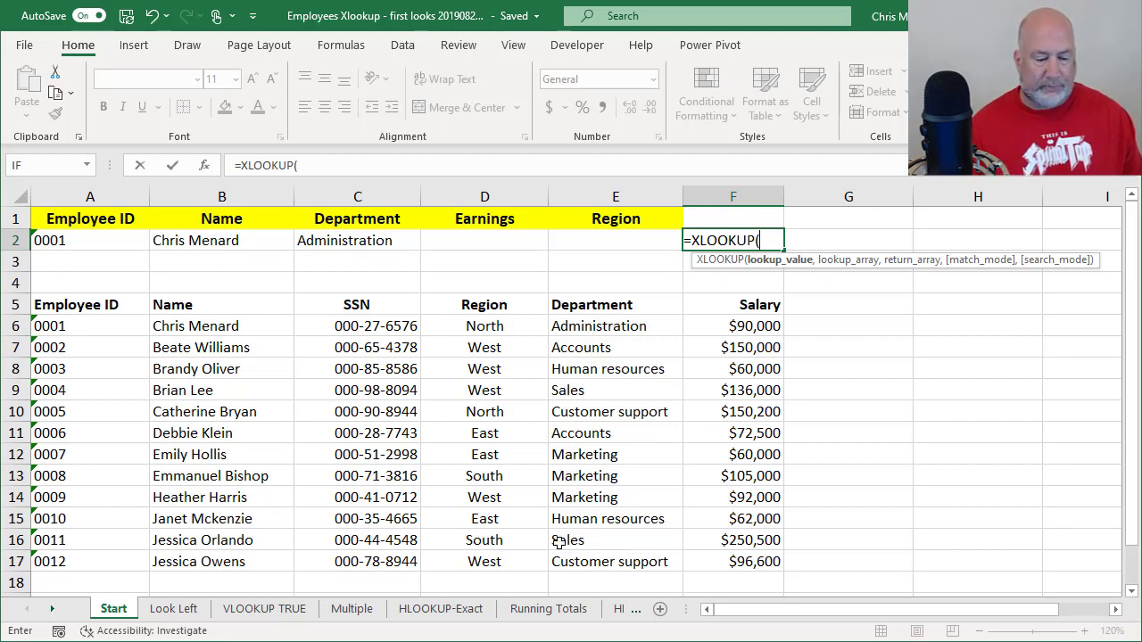
click(90, 245)
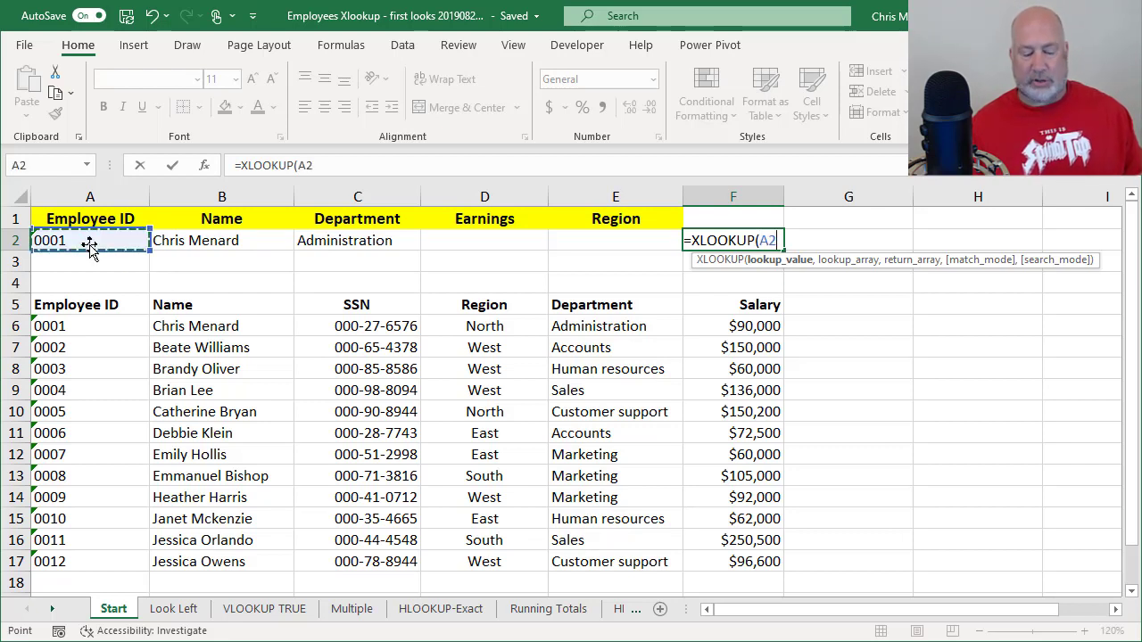
text(,)
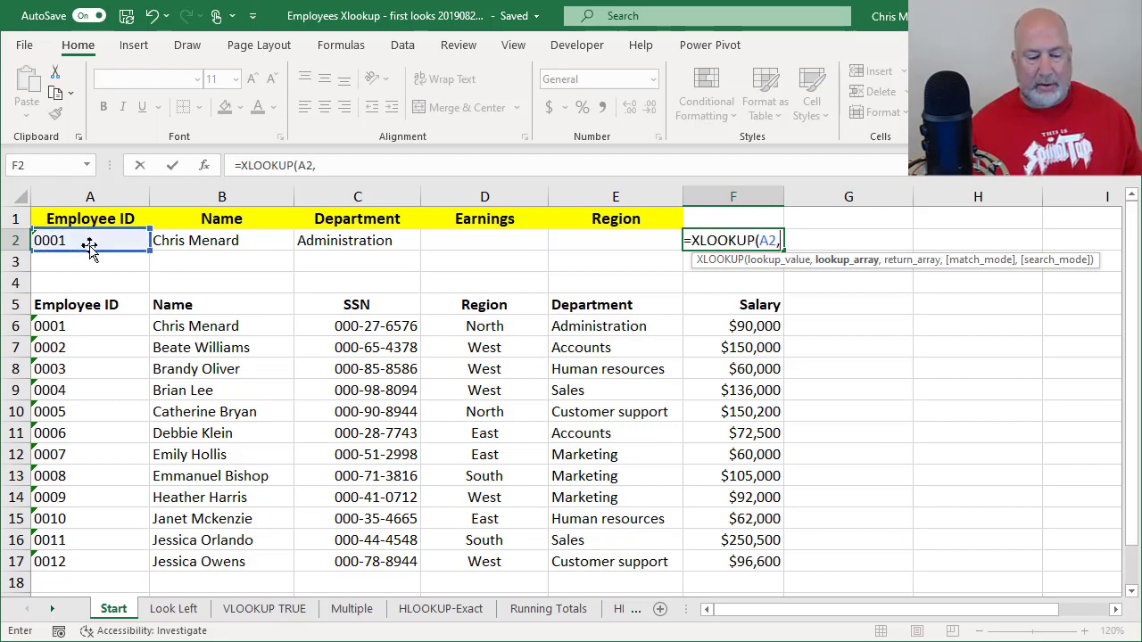
drag(94, 326, 98, 569)
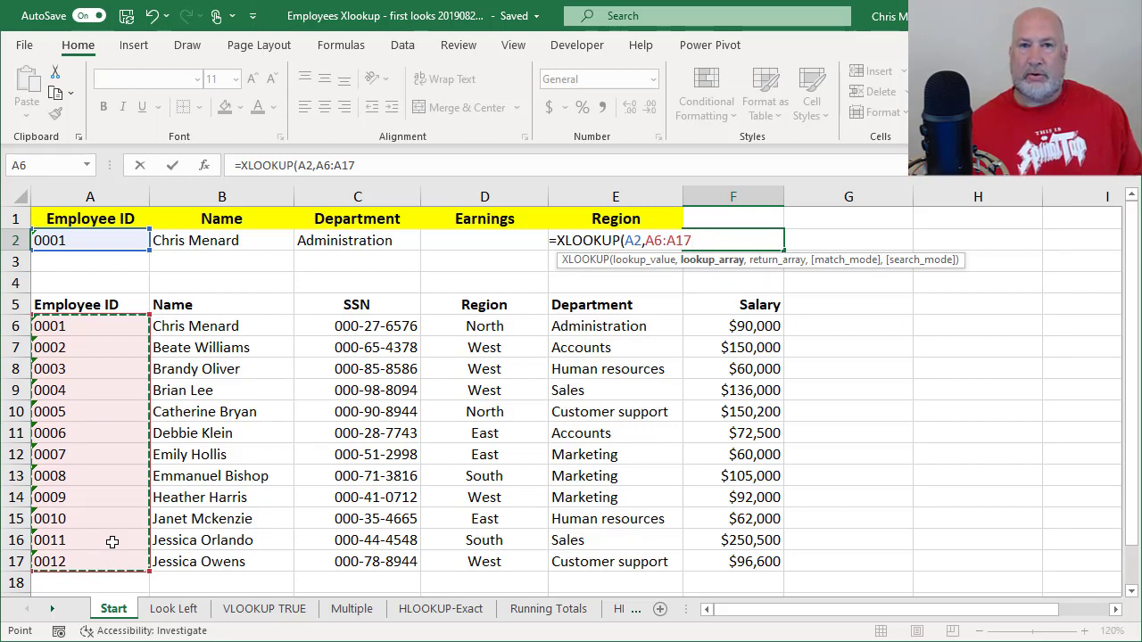
text(,)
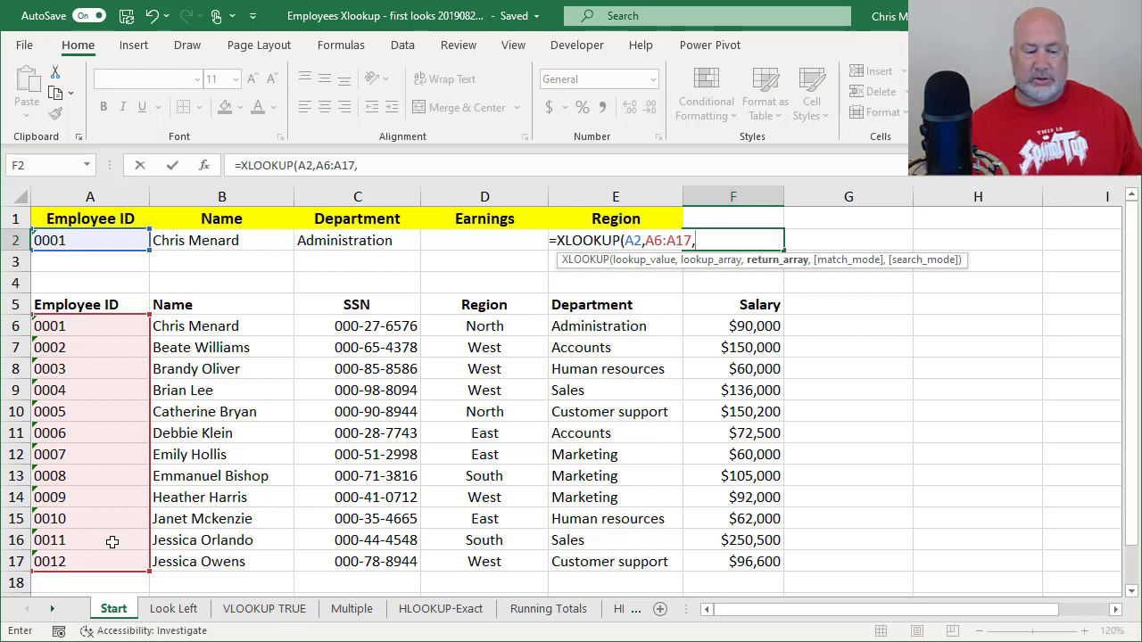
drag(622, 327, 594, 553)
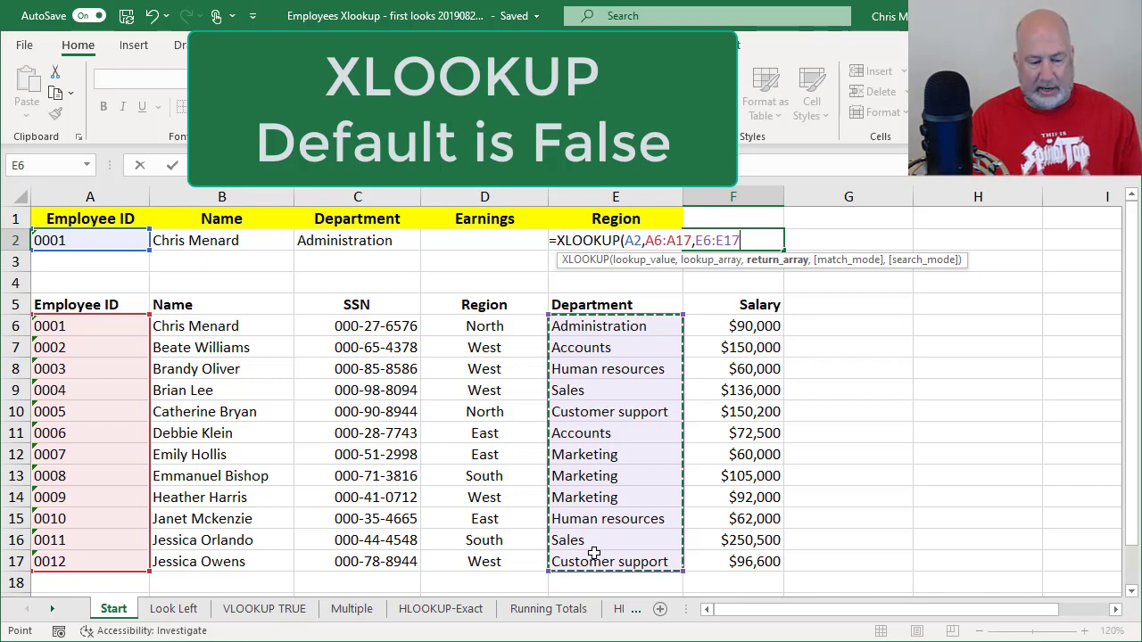
key(Return)
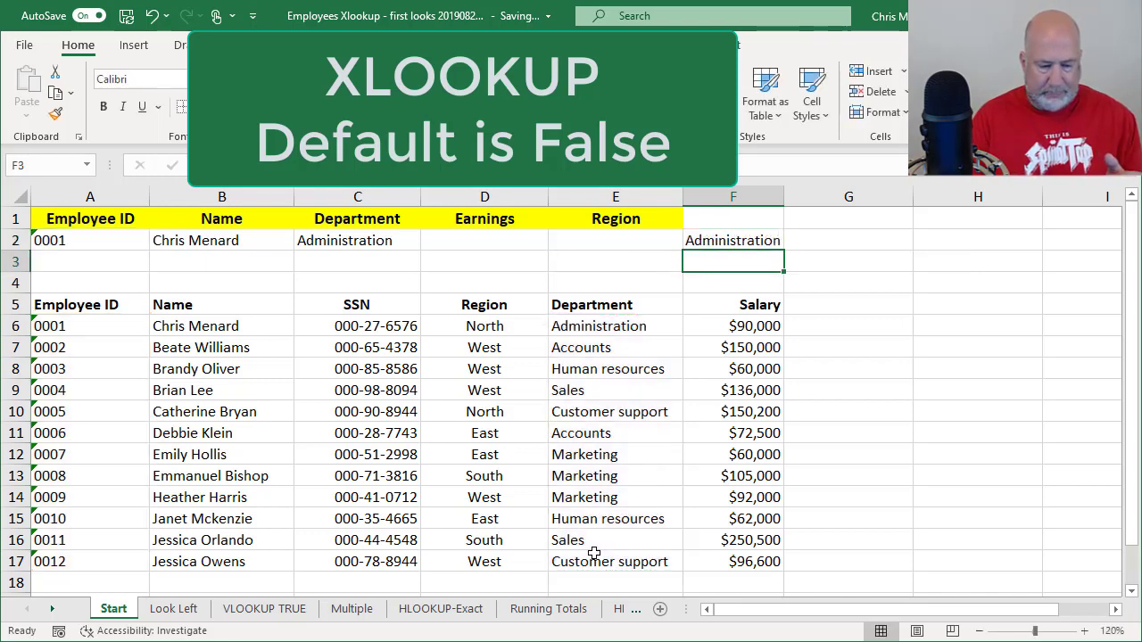
key(Up)
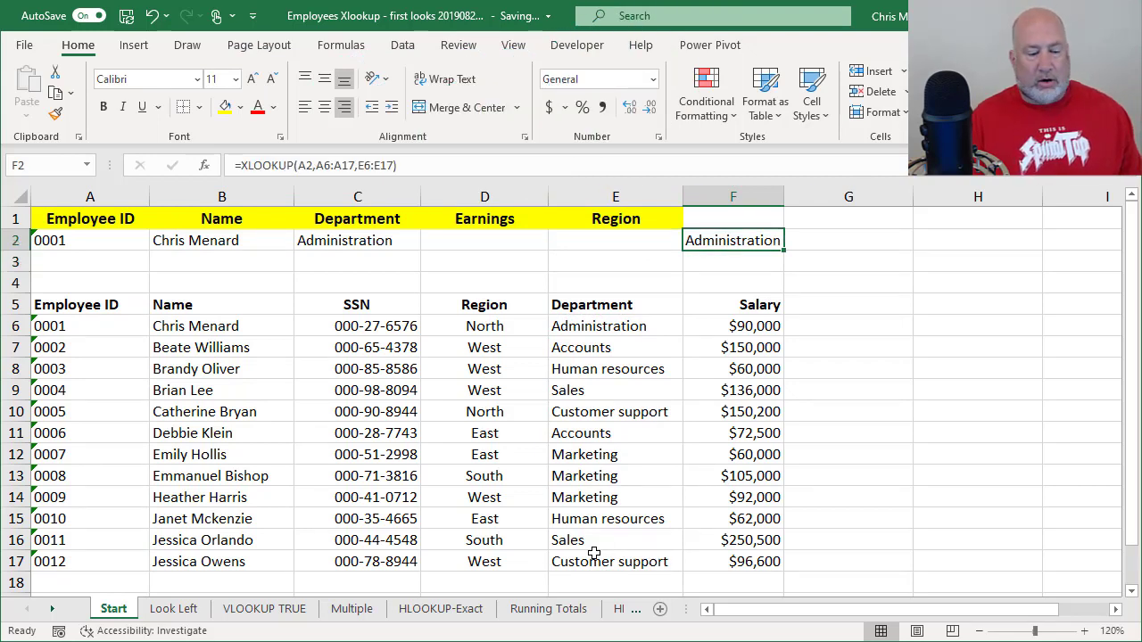
Show the XLOOKUP formula as text in F3 using FORMULATEXT with a reference to F2
key(Down)
text(=)
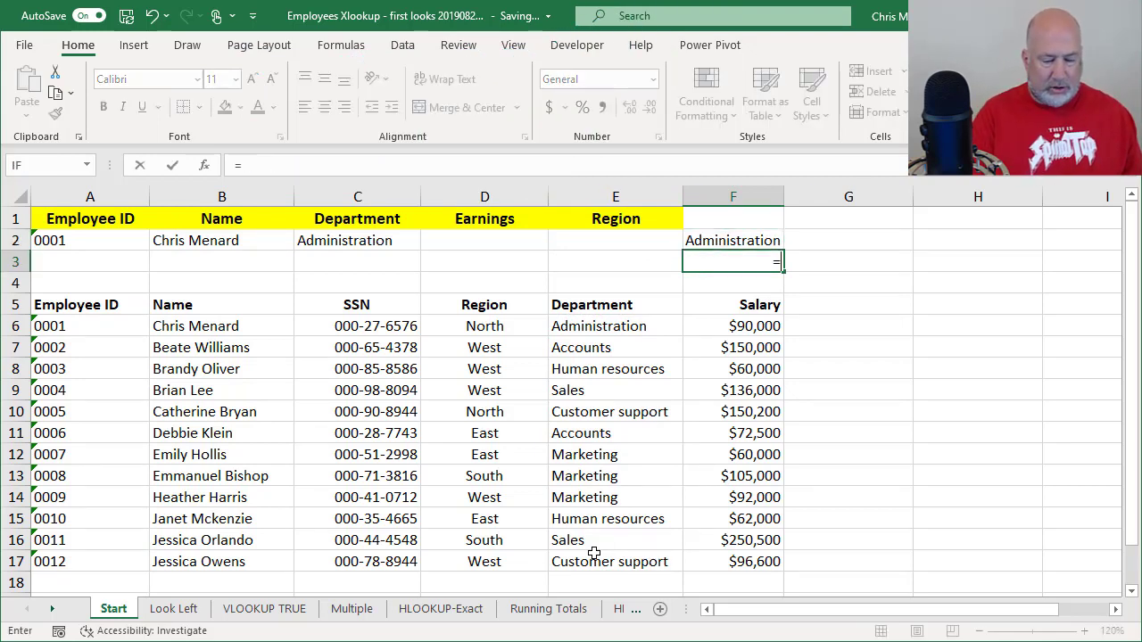
text(f)
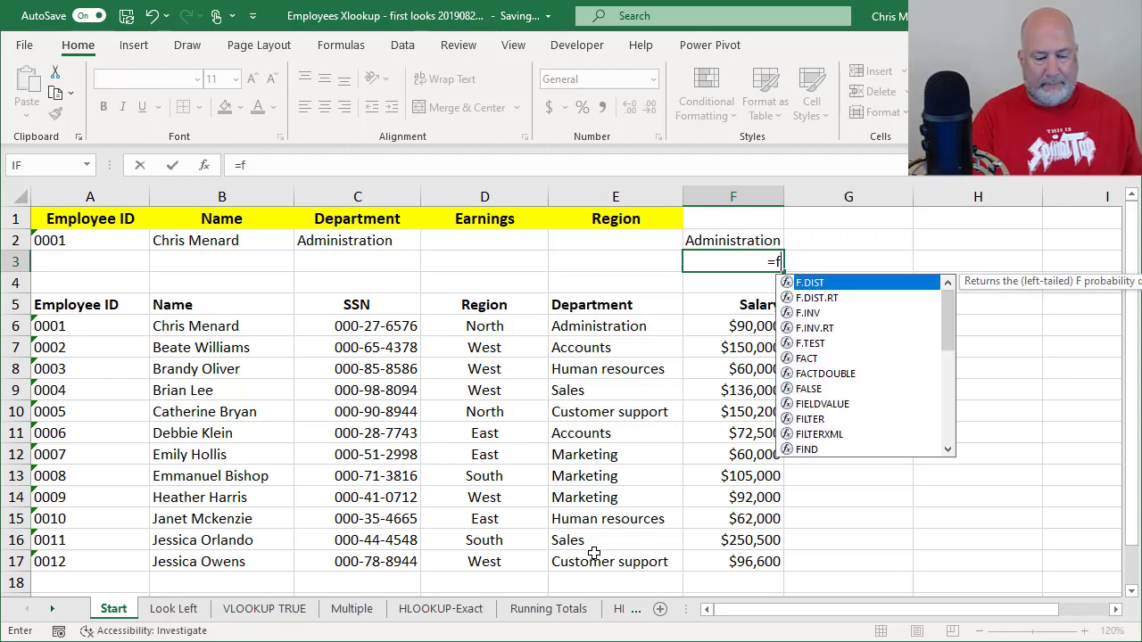
text(orm)
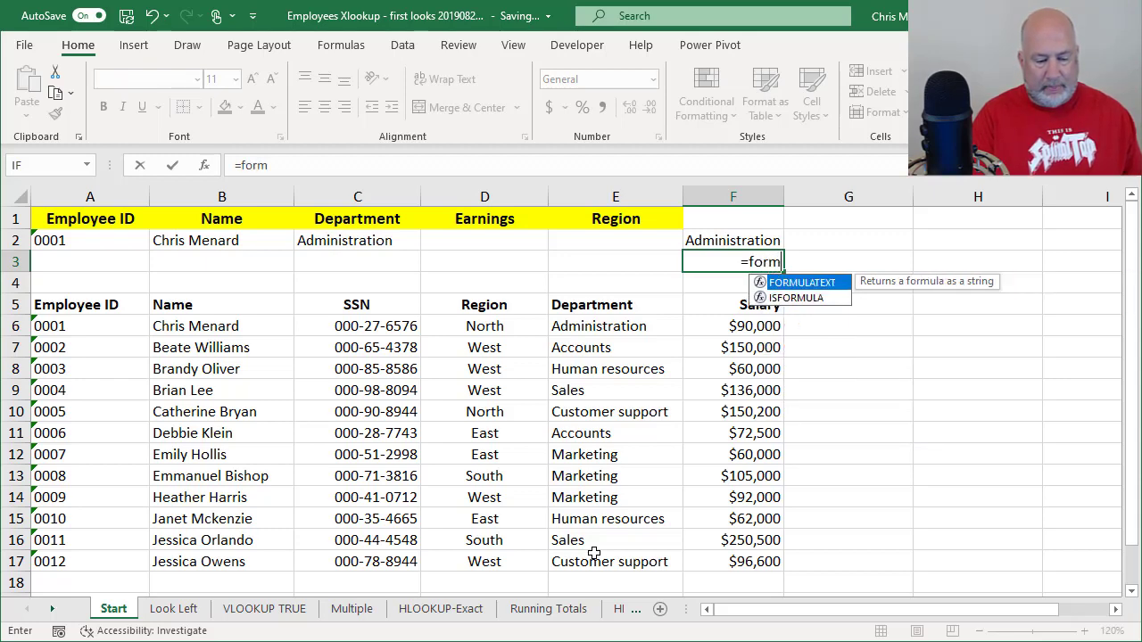
key(Tab)
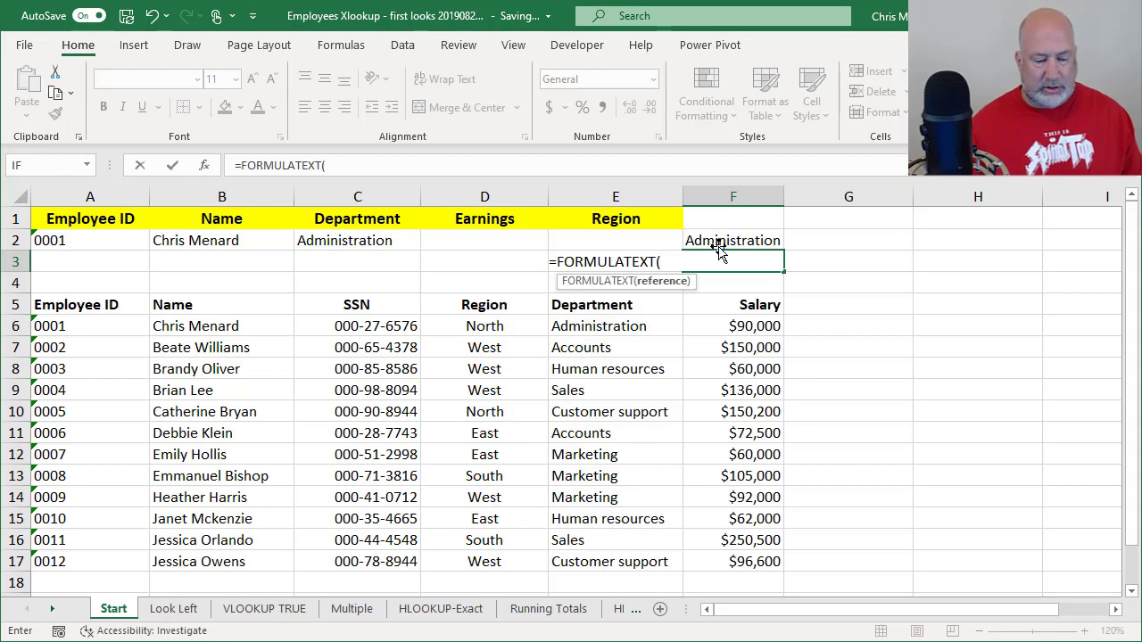
click(721, 239)
key(Return)
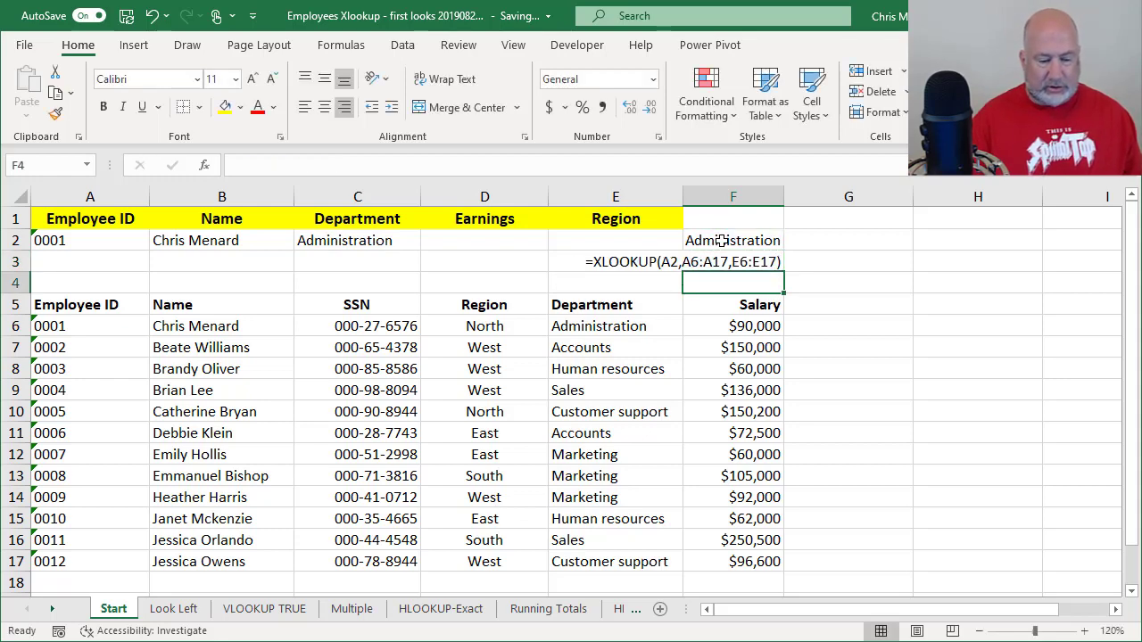
Show the VLOOKUP formula as text in C3 using FORMULATEXT with a reference to C2
key(Up)
key(Left)
key(Left)
key(Left)
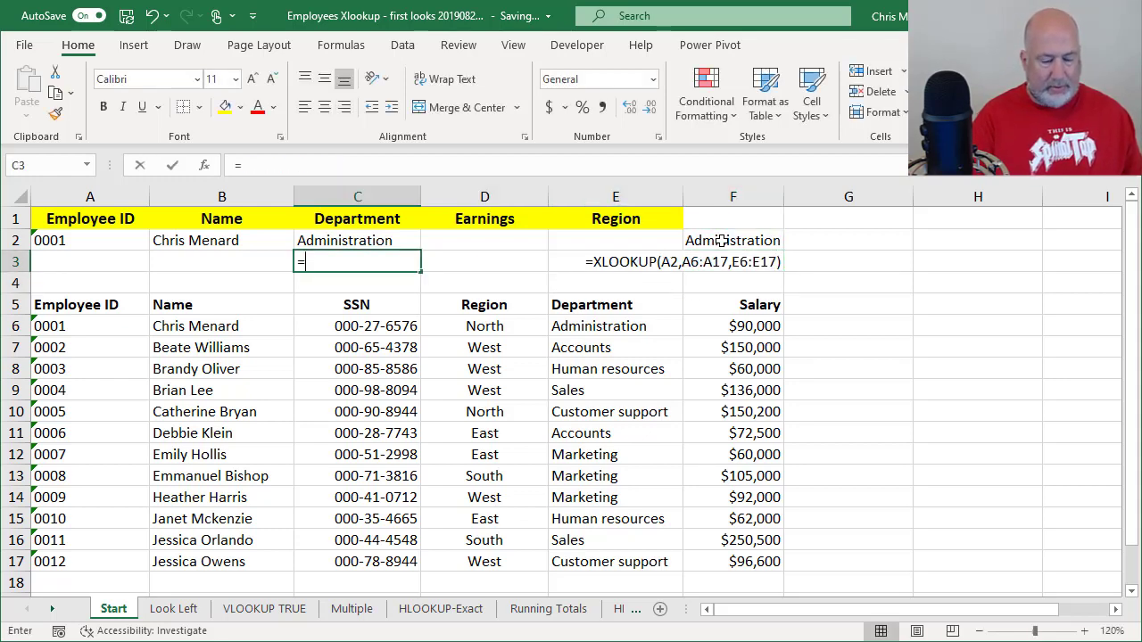
text(=form)
key(Tab)
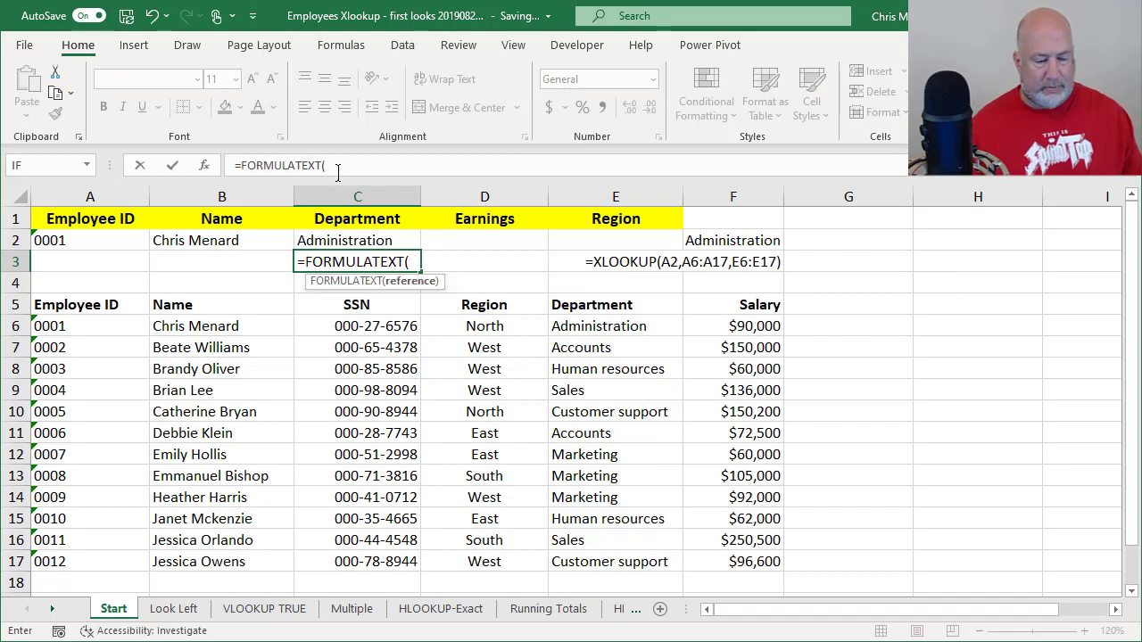
click(353, 236)
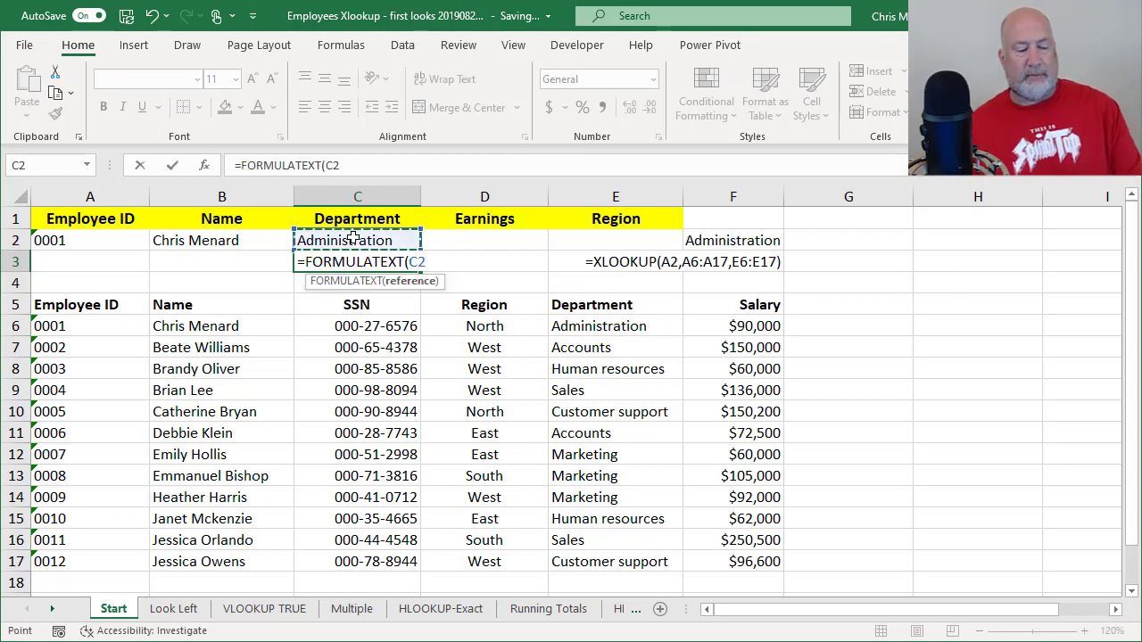
key(Return)
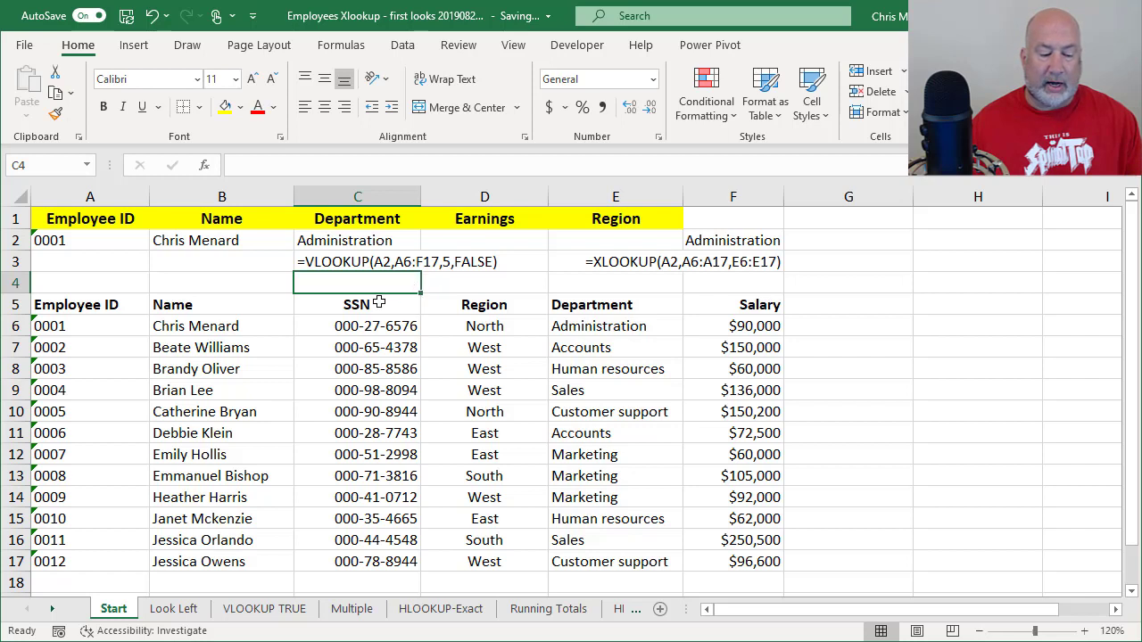
Insert blank cells at C5:C17, in front of the SSN column, shifting the existing cells right
drag(370, 304, 378, 558)
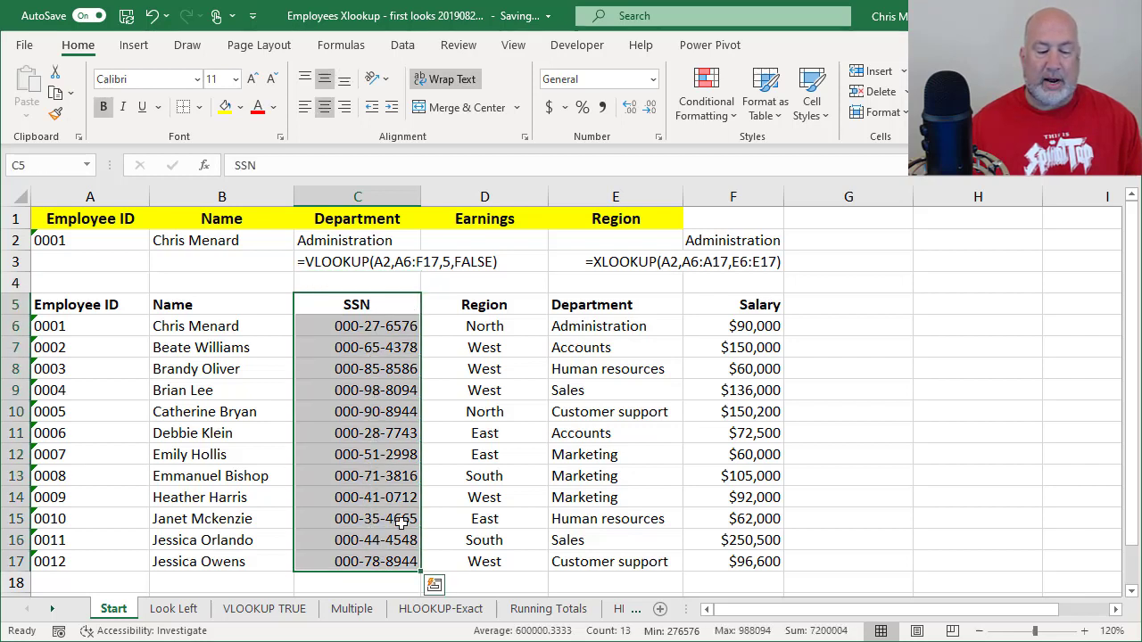
right_click(365, 335)
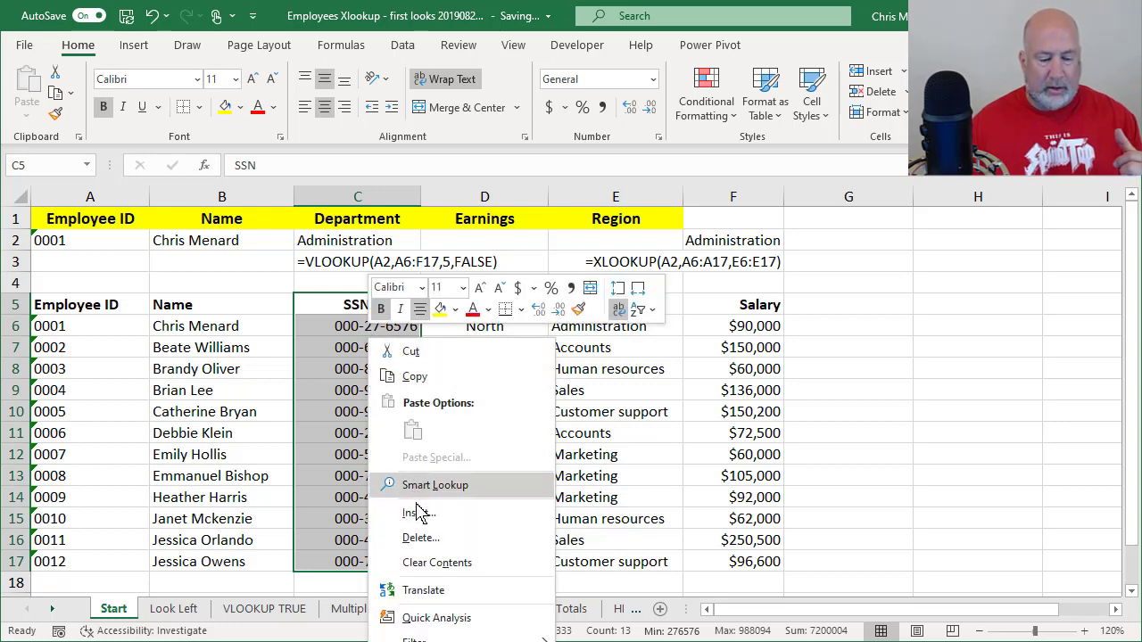
click(419, 513)
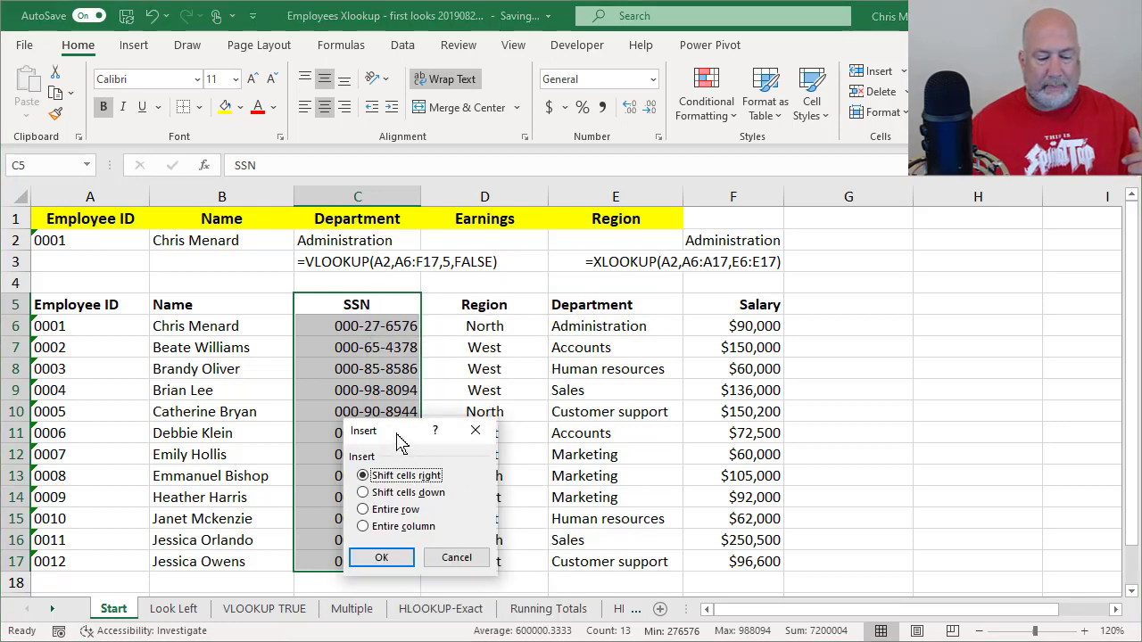
drag(406, 437, 457, 297)
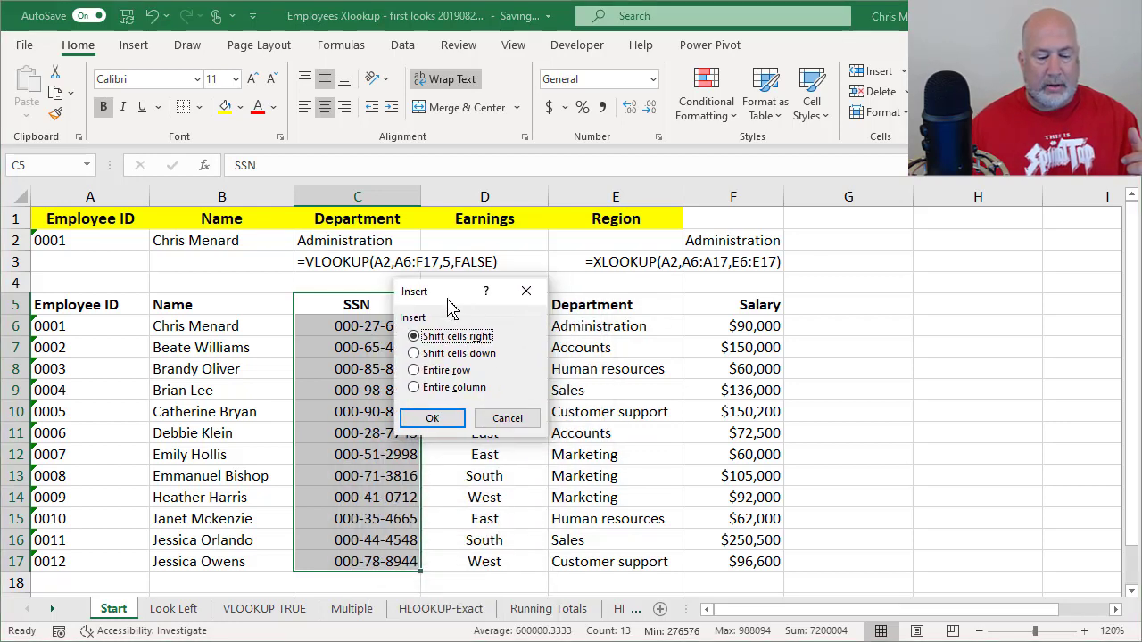
click(447, 355)
click(453, 340)
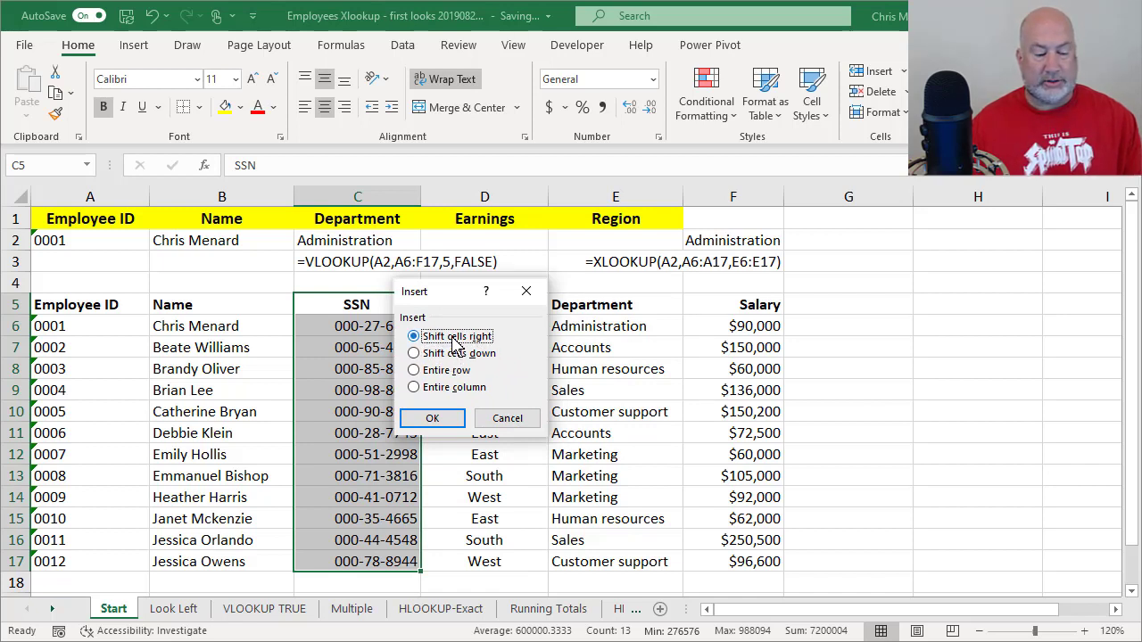
click(437, 421)
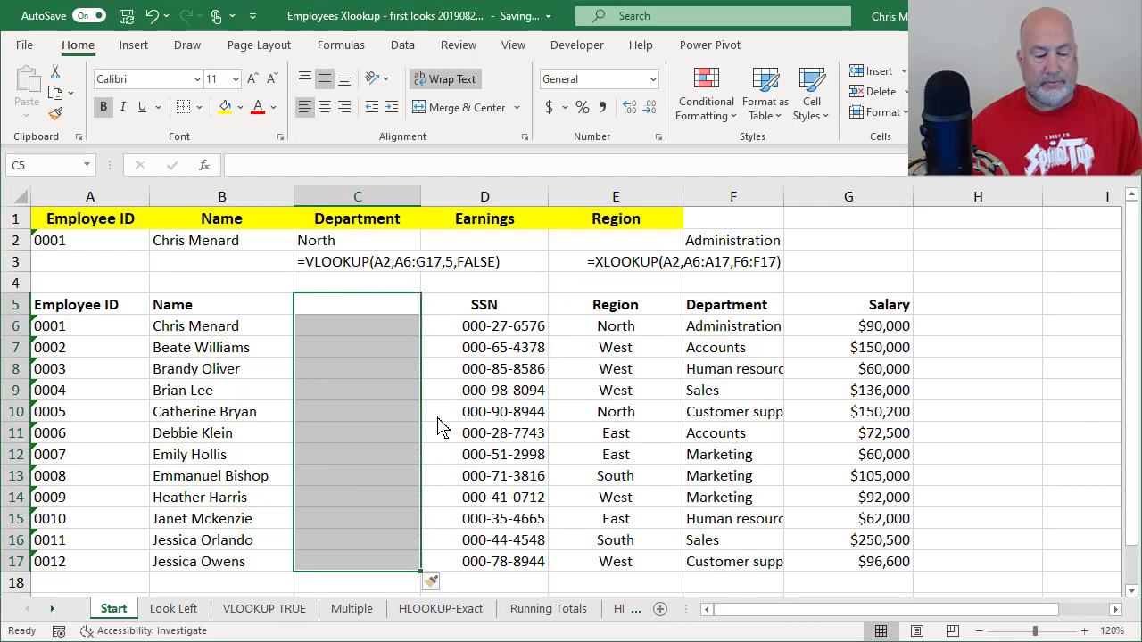
Check the VLOOKUP formula in C2 and the XLOOKUP result in F2, and undo the cell insertion
click(369, 319)
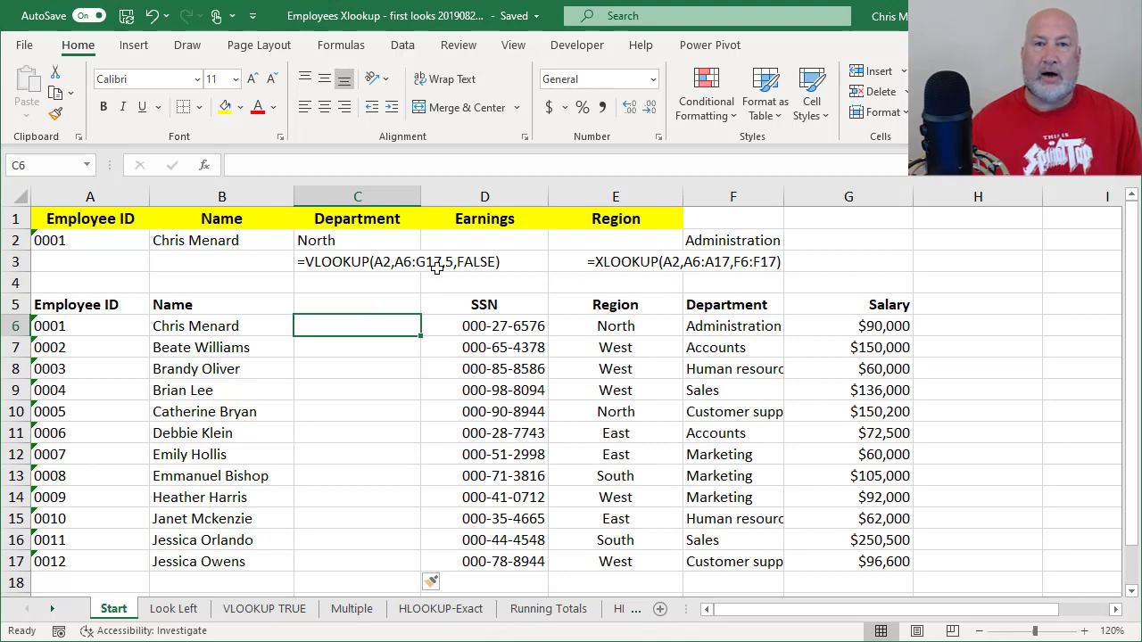
double_click(364, 241)
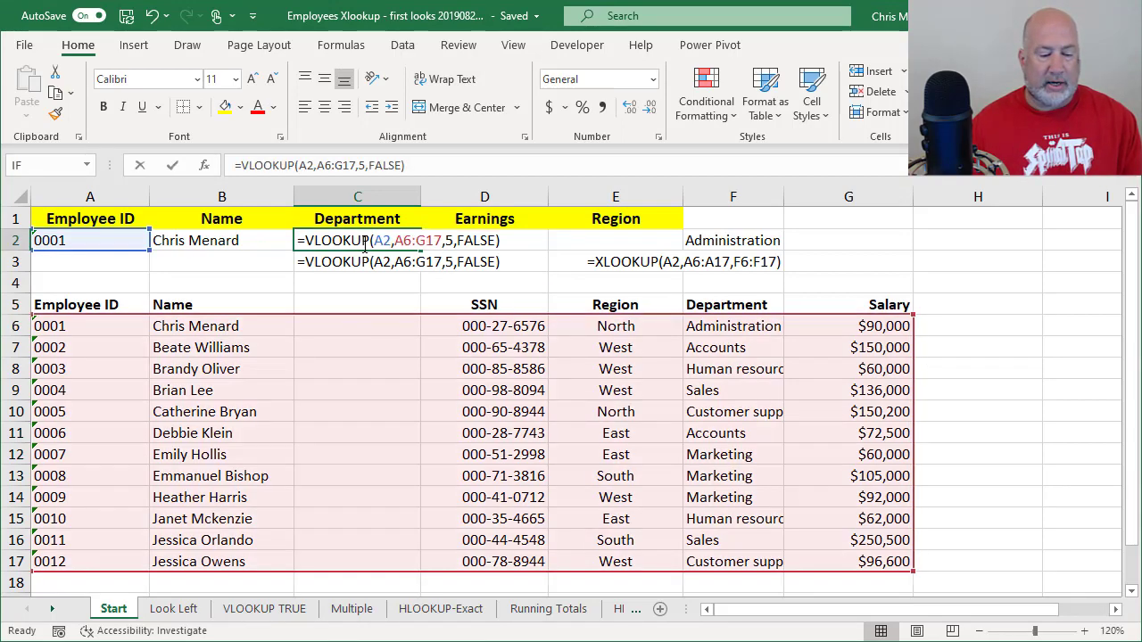
click(447, 248)
key(ctrl+Return)
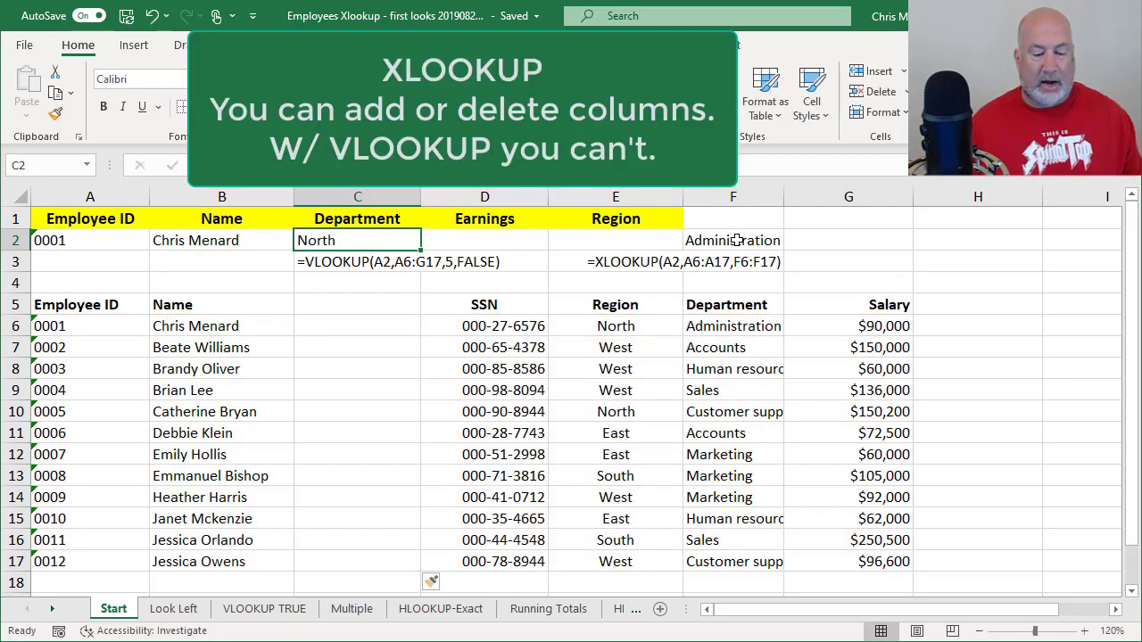
click(736, 240)
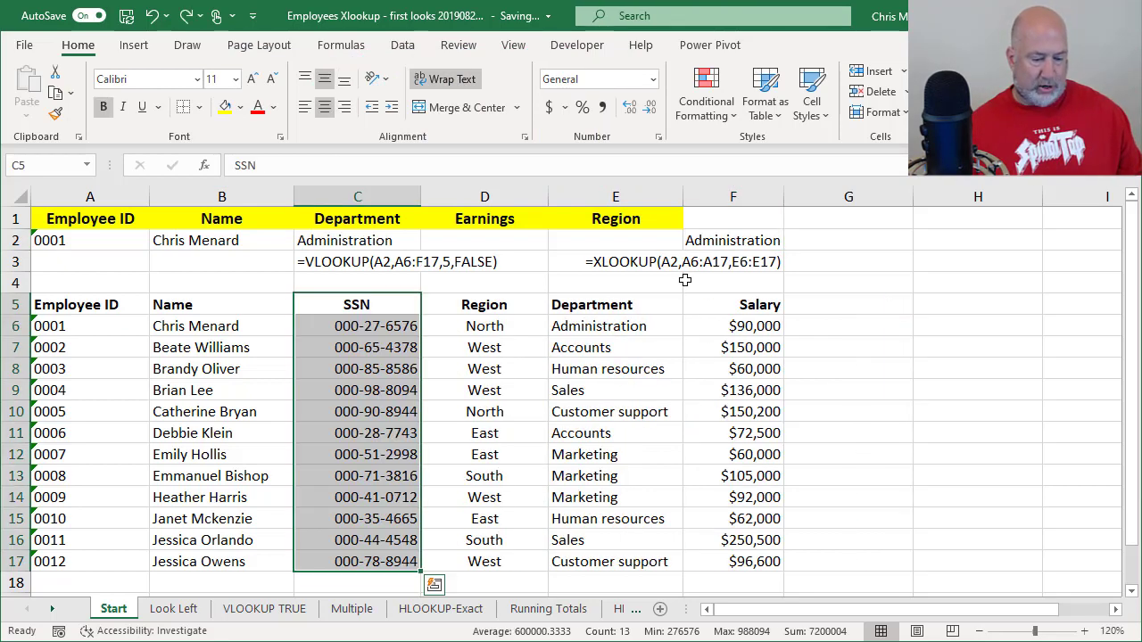
Switch to the browser to read the XLOOKUP announcement's list of VLOOKUP limitations, and return to the Excel workbook
key(ctrl+q)
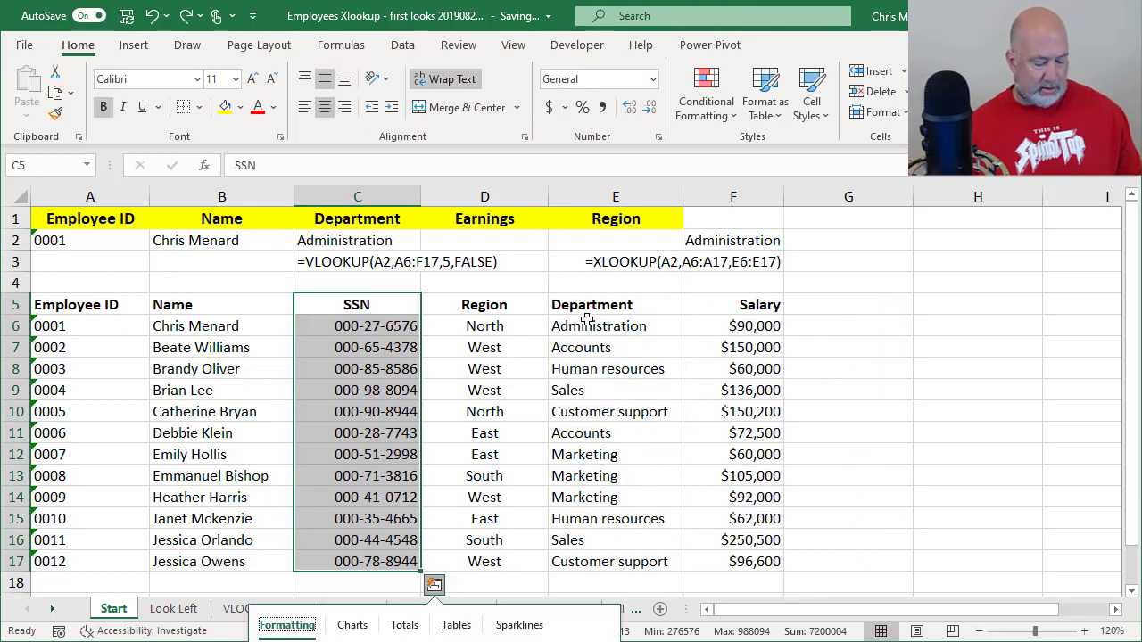
key(alt+Tab)
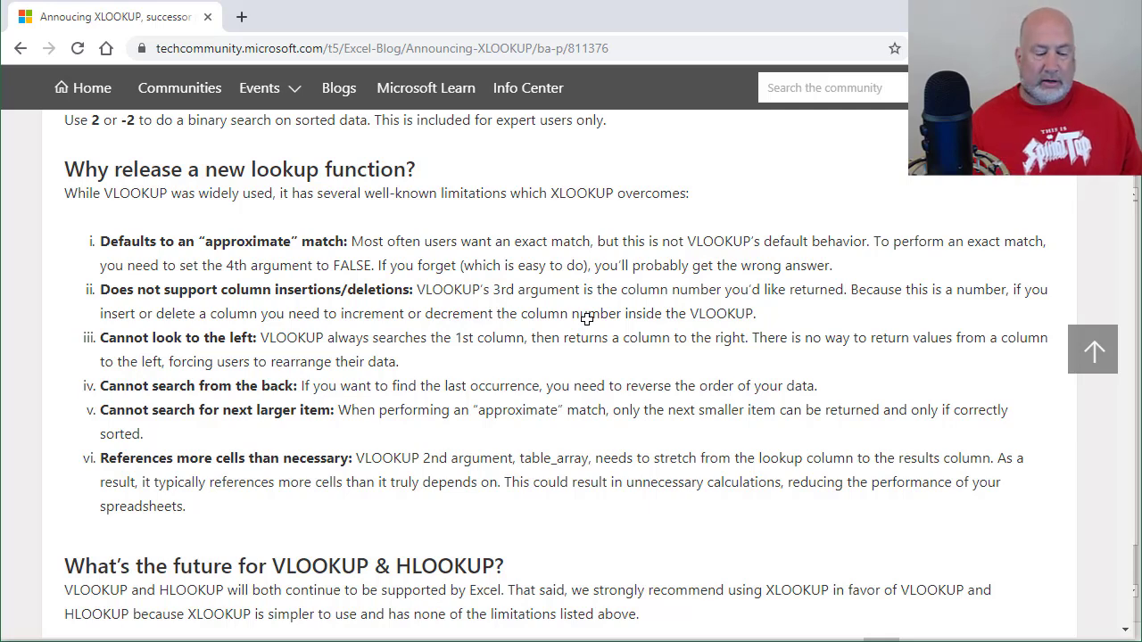
key(alt+Tab)
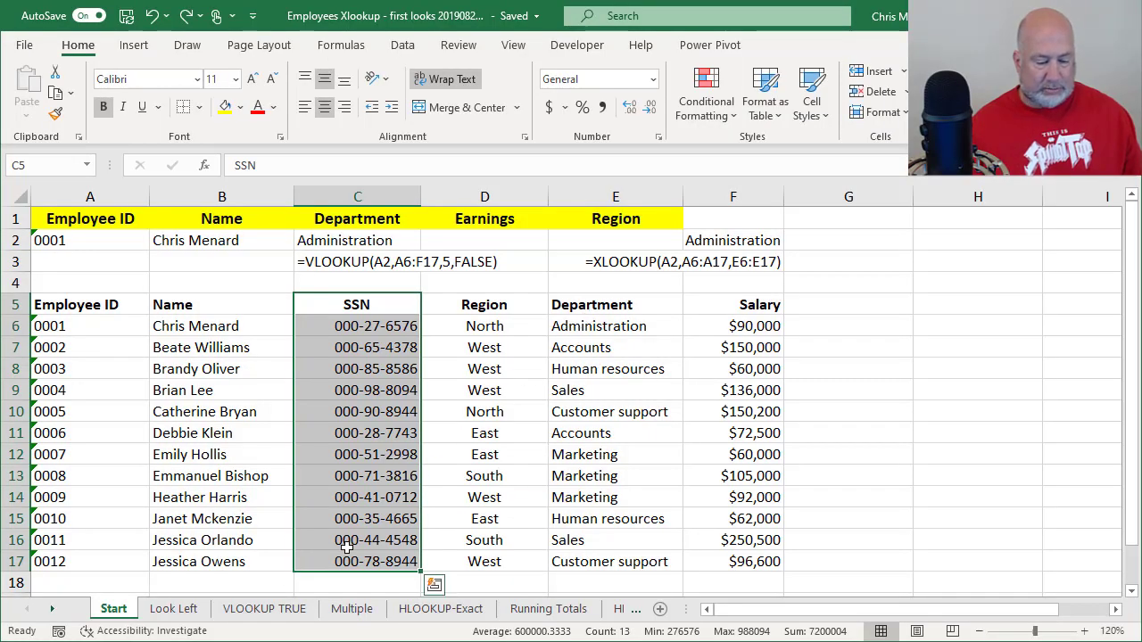
On the Look Left sheet, enter =VLOOKUP(G1,A2:D13,1,FALSE) in G2 to look up the employee's name
click(174, 612)
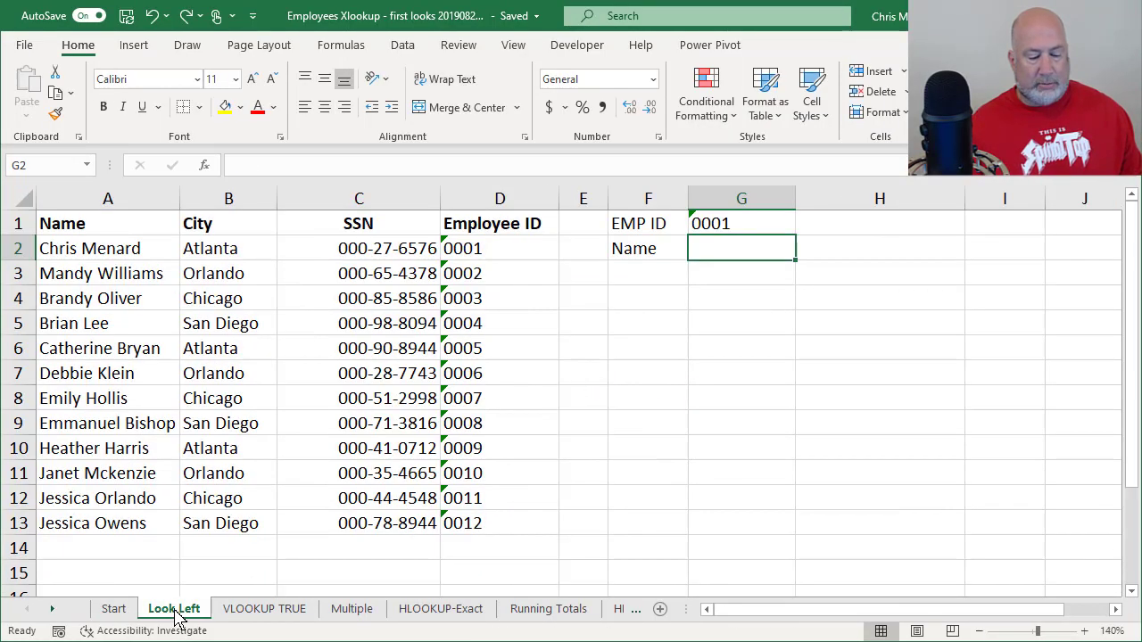
click(744, 226)
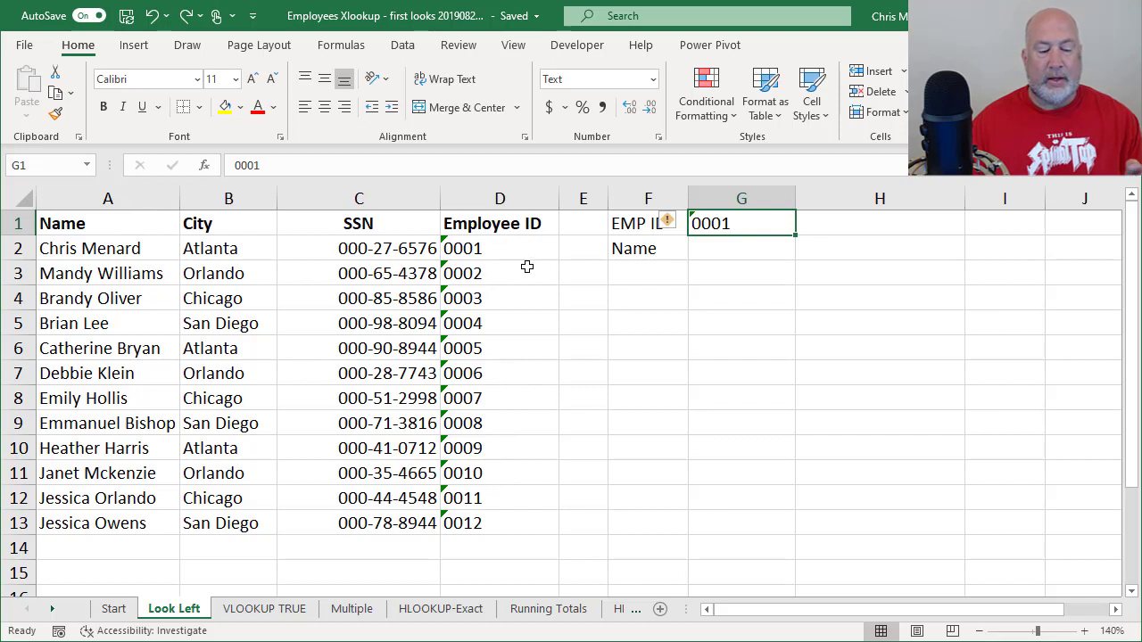
click(721, 253)
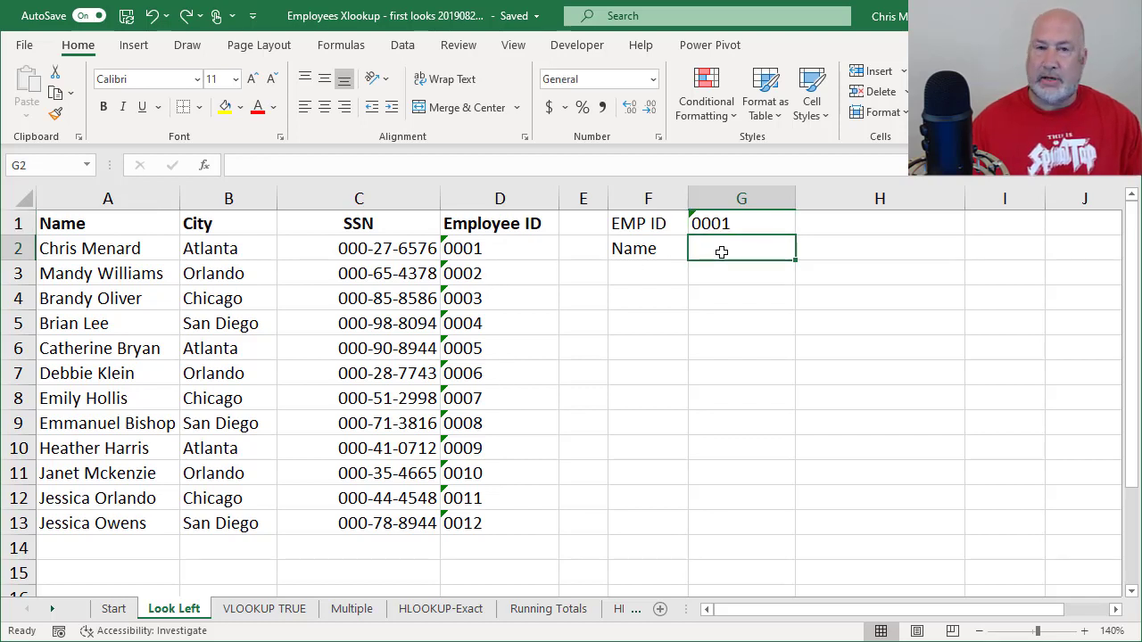
text(=vl)
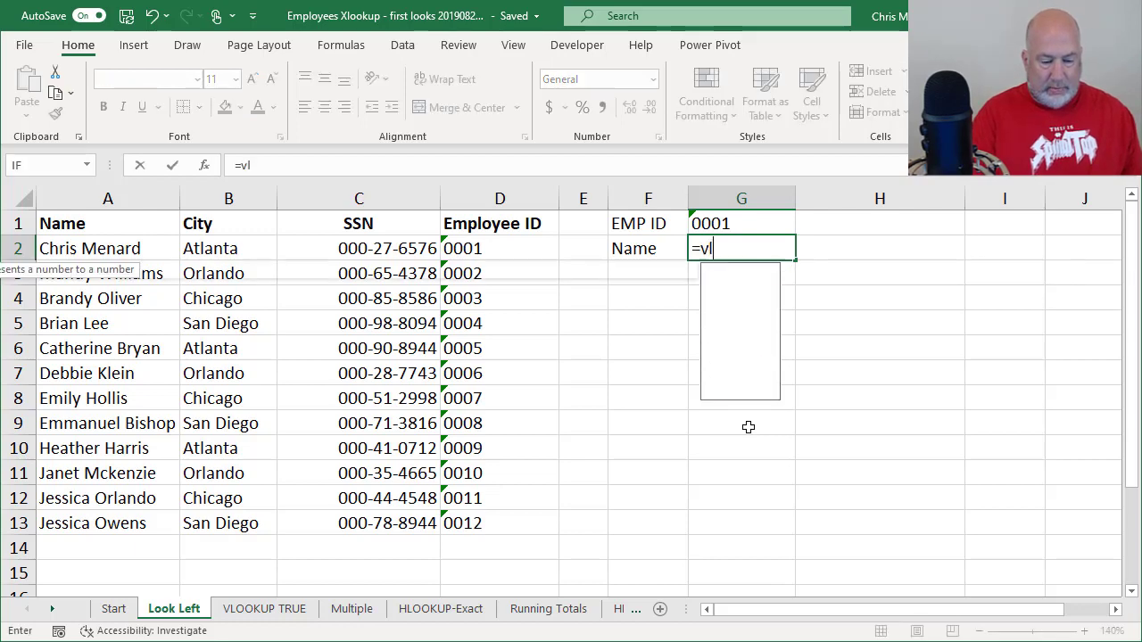
key(Tab)
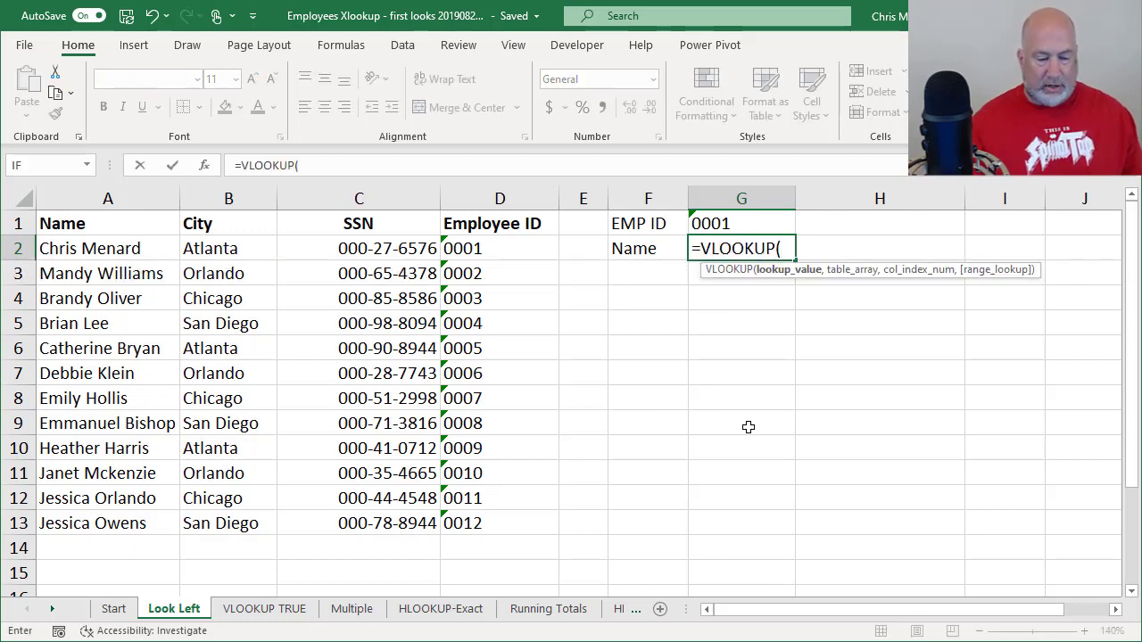
click(729, 220)
text(,)
drag(80, 245, 473, 522)
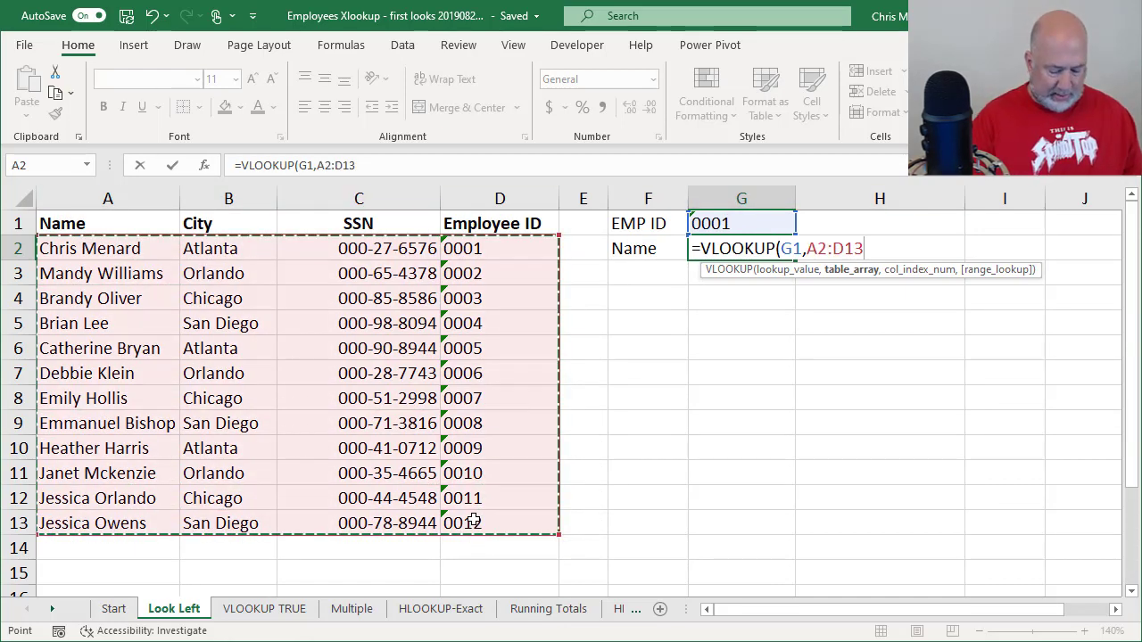
text(,)
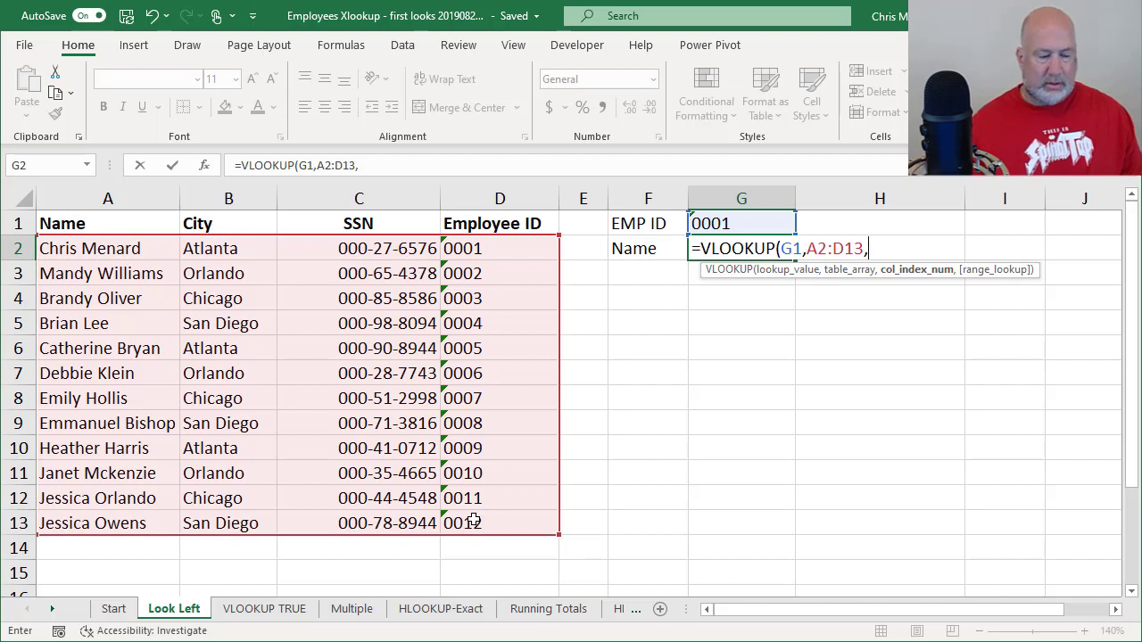
text(1)
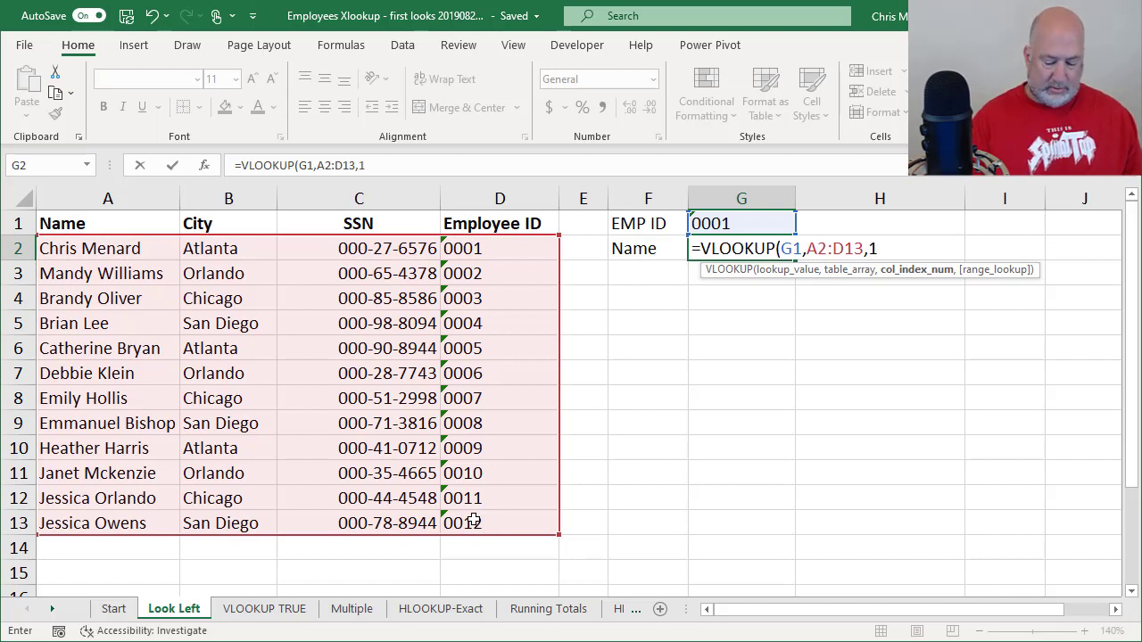
text(,FALSE)
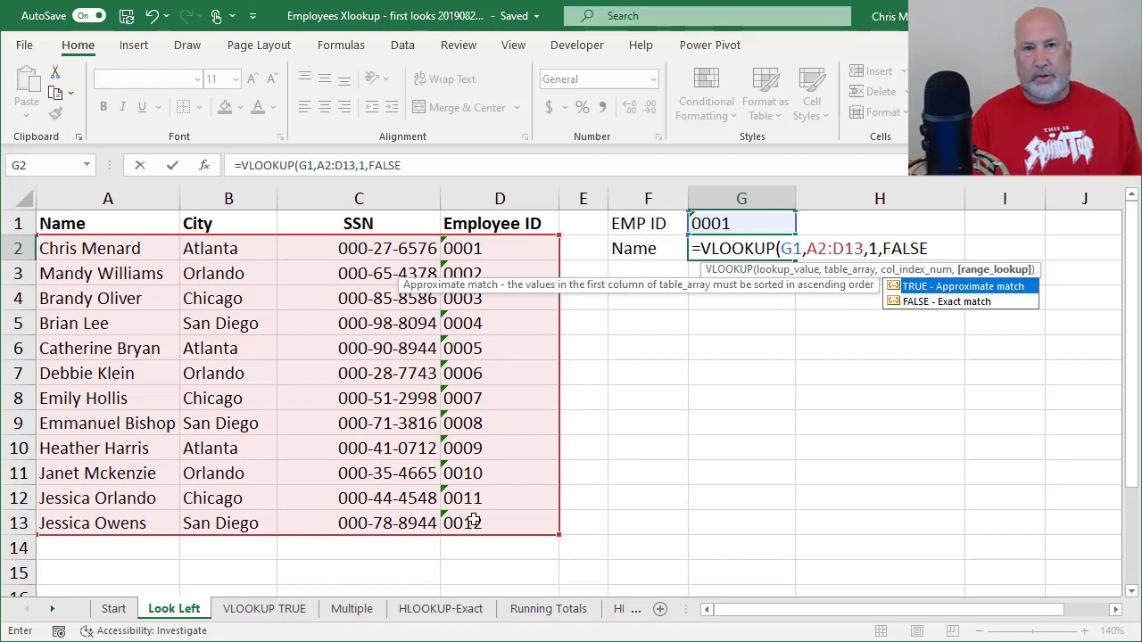
key(Return)
key(Up)
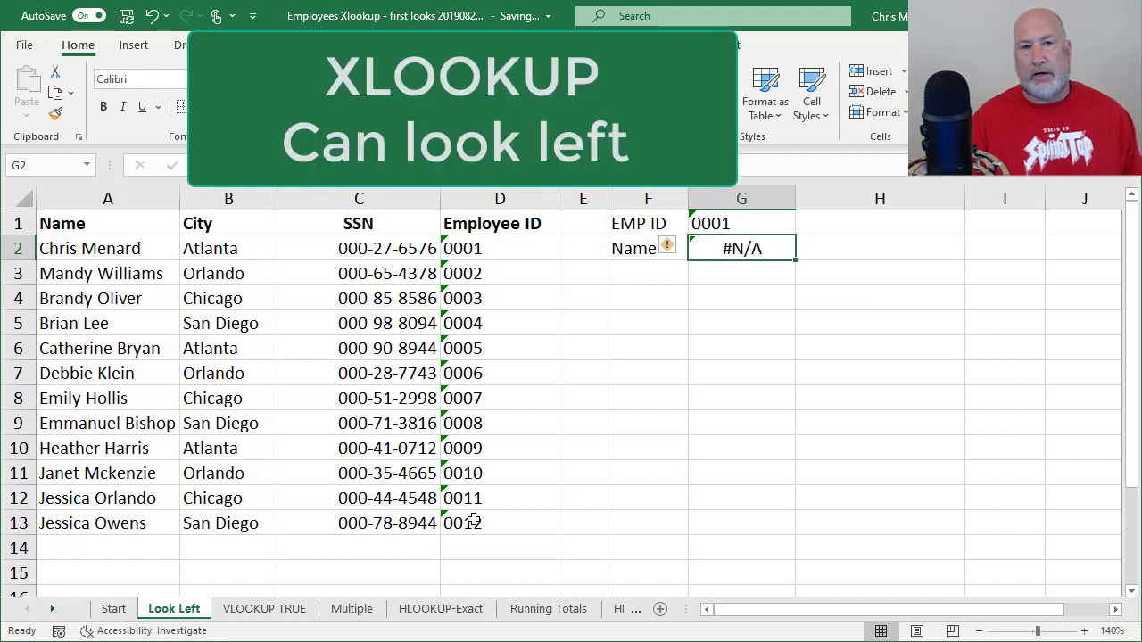
Enter =XLOOKUP(G1,D2:D13,A2:A13) in G3 to return the name from the column left of the employee IDs
key(Down)
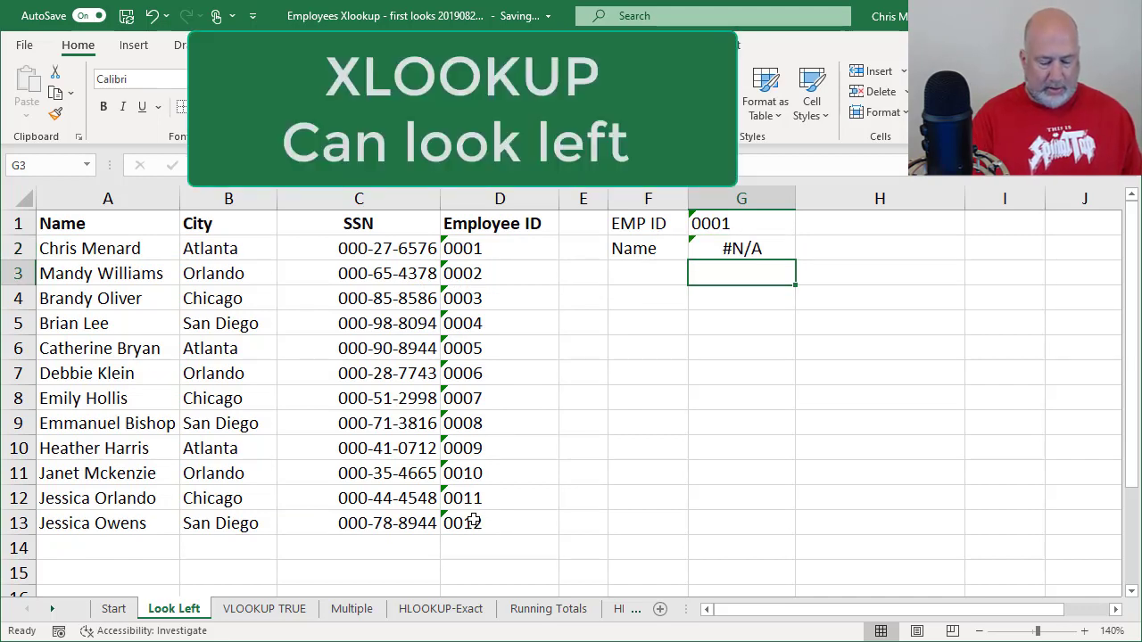
text(=xl)
key(Tab)
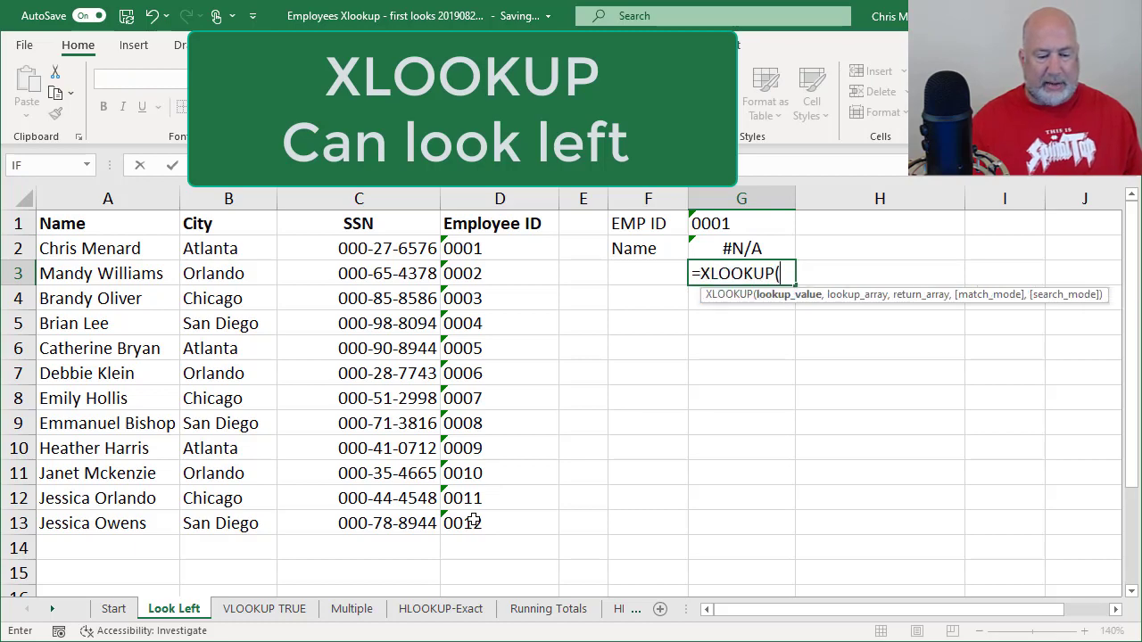
click(729, 224)
text(,)
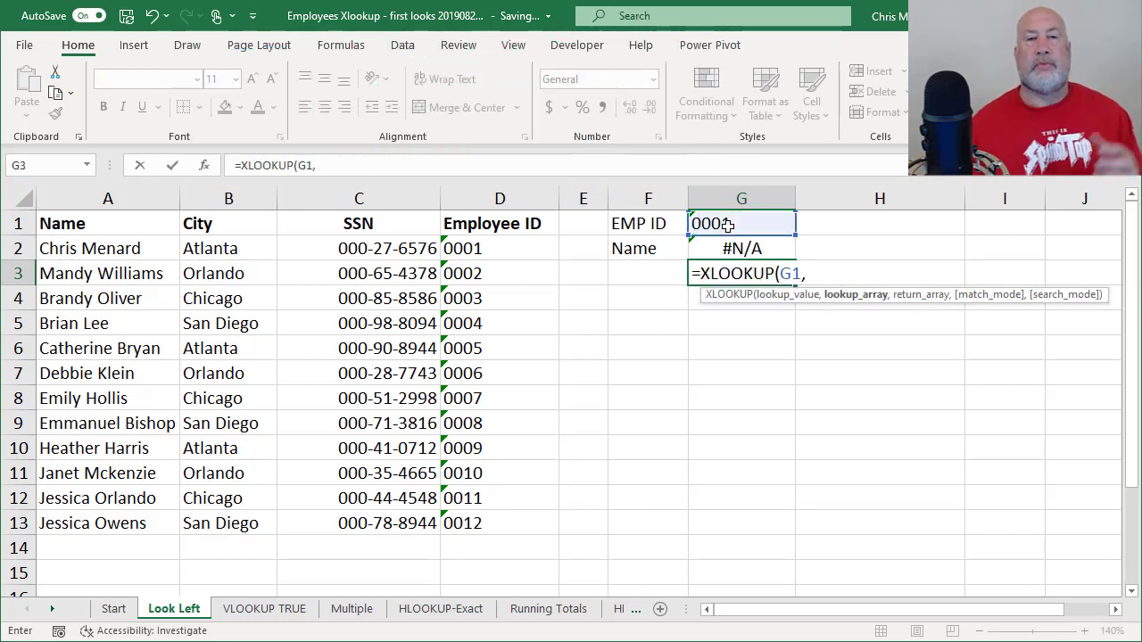
drag(497, 242, 473, 511)
text(,)
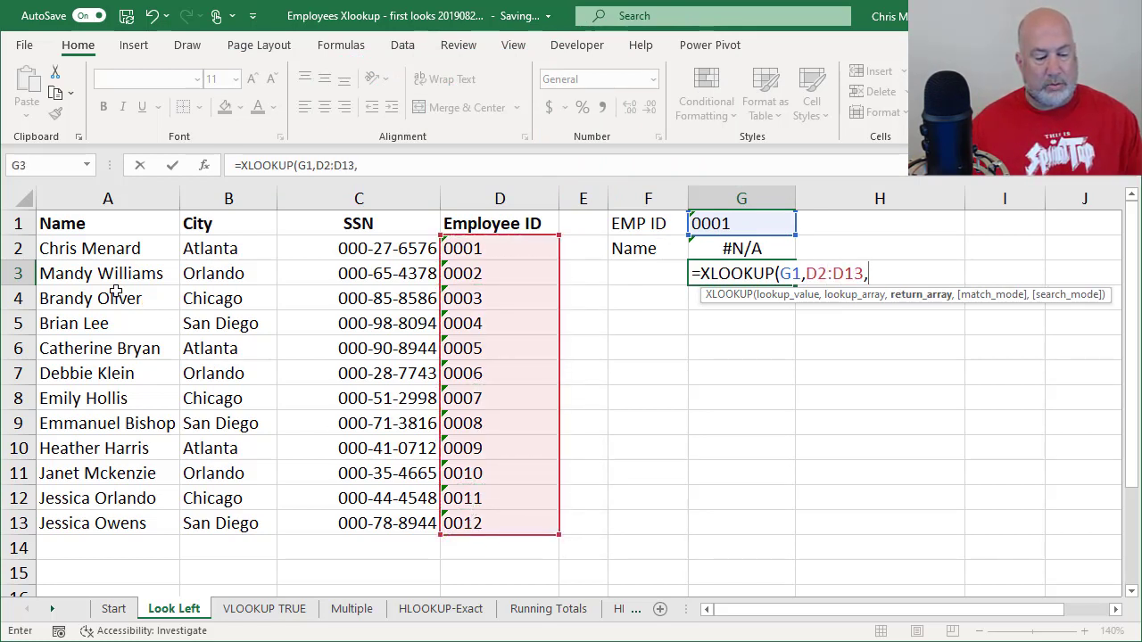
drag(109, 252, 116, 527)
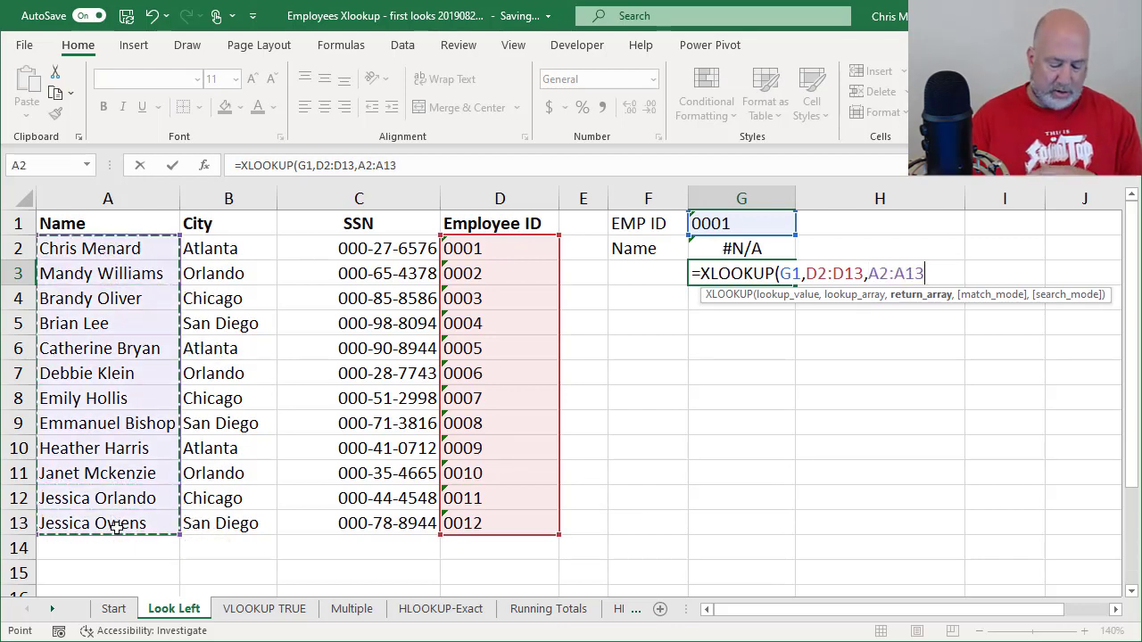
key(ctrl+Return)
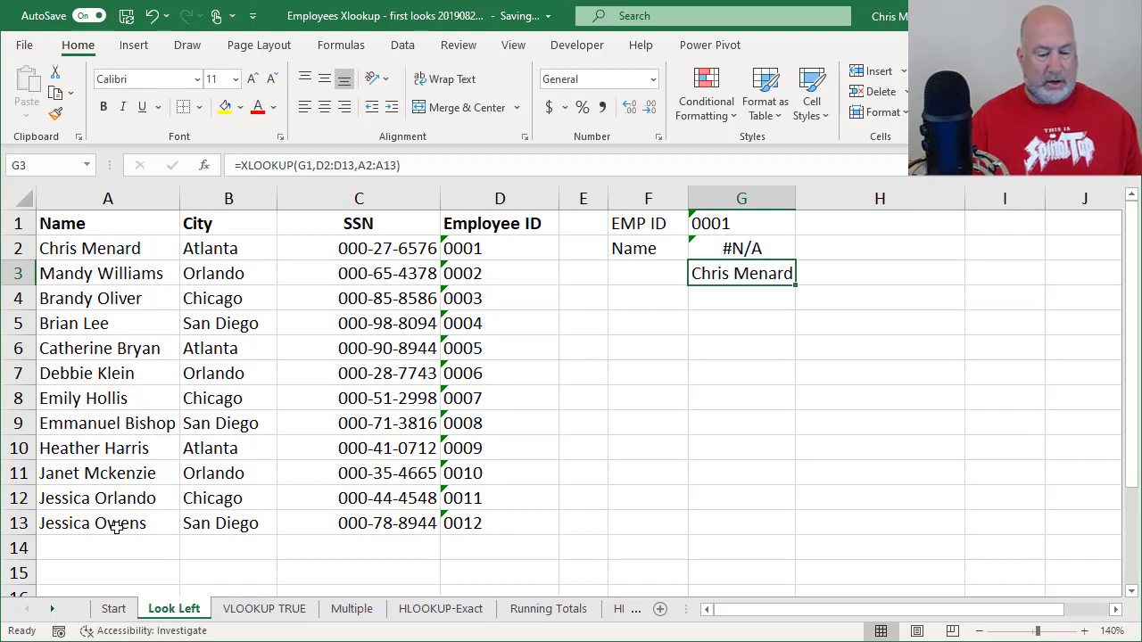
Change the employee ID in G1 to that of the employee in row 9, and select the XLOOKUP result in G3
key(Up)
key(Up)
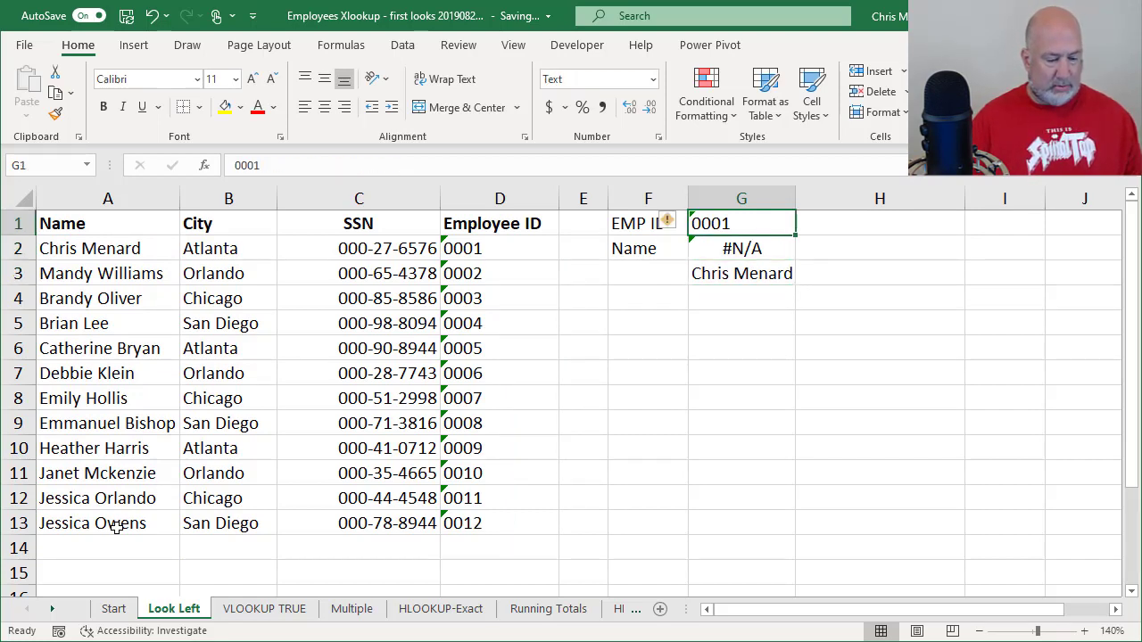
text(0000)
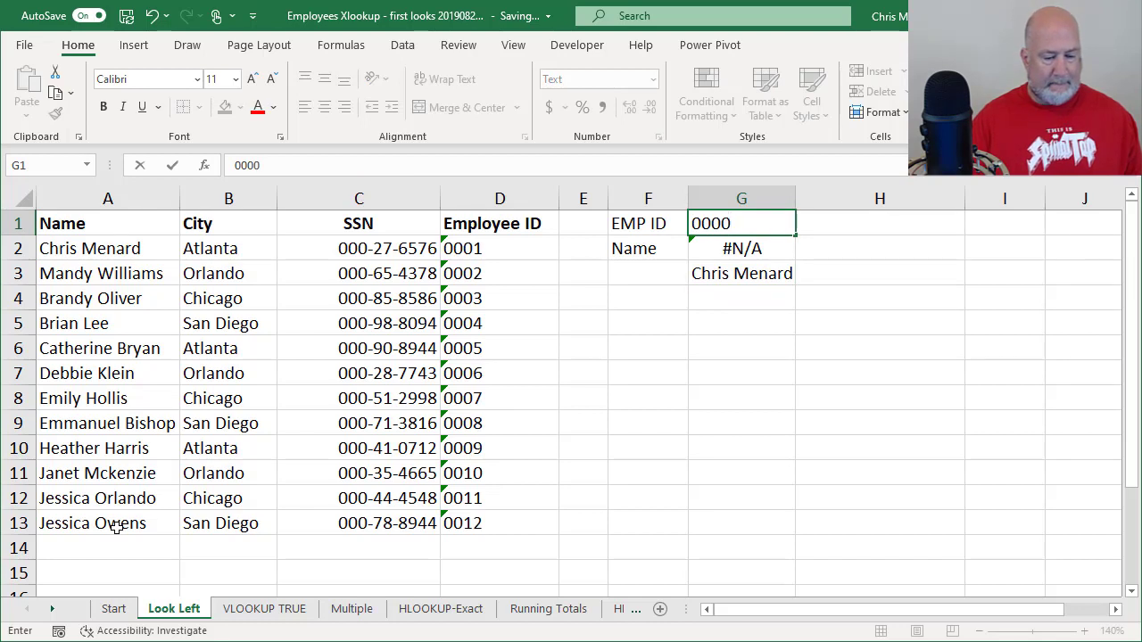
text(8)
key(Return)
key(Up)
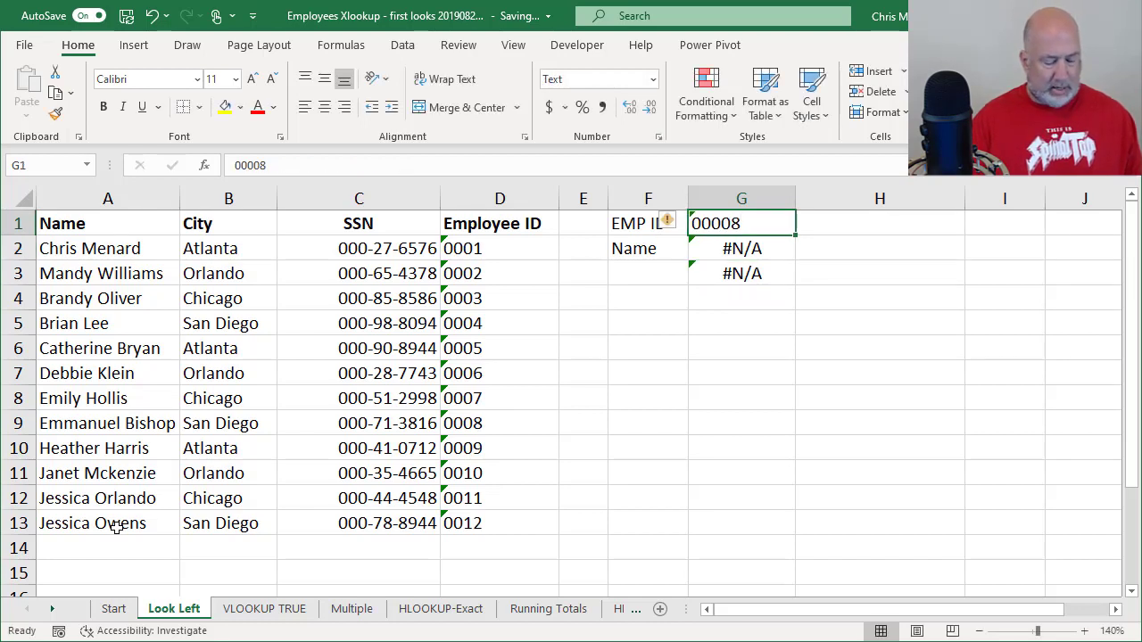
key(F2)
key(Left)
key(Left)
key(BackSpace)
key(Return)
key(Down)
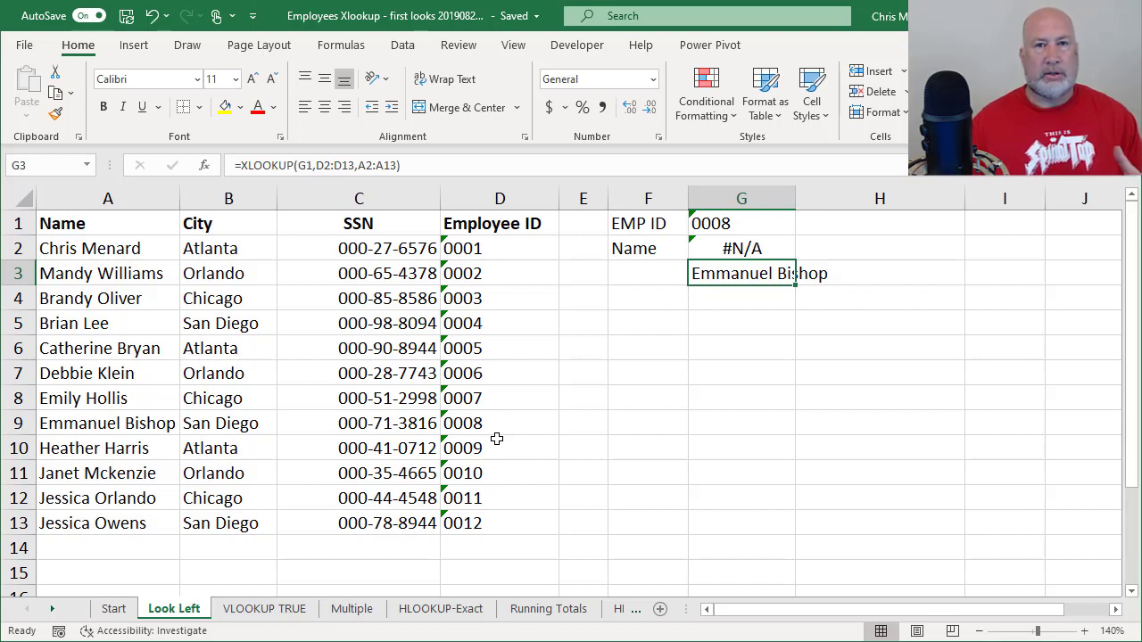
On the HLOOKUP-Exact sheet, enter =HLOOKUP(B5,B7:F16,4,FALSE) in C5 to return the gross profit for the chosen quarter
click(468, 609)
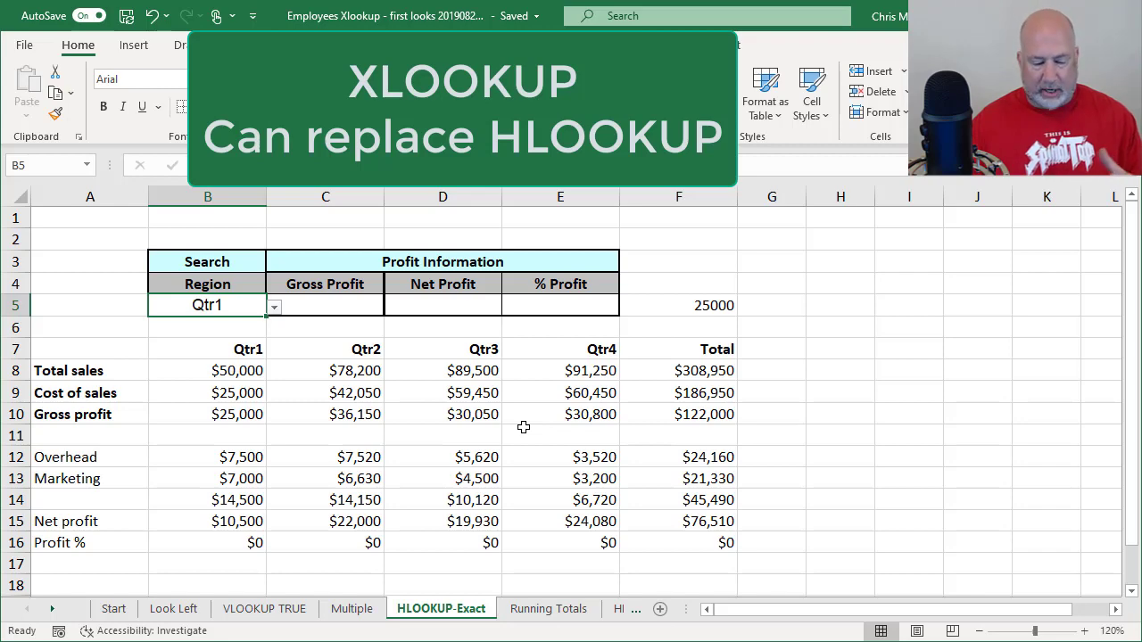
click(333, 308)
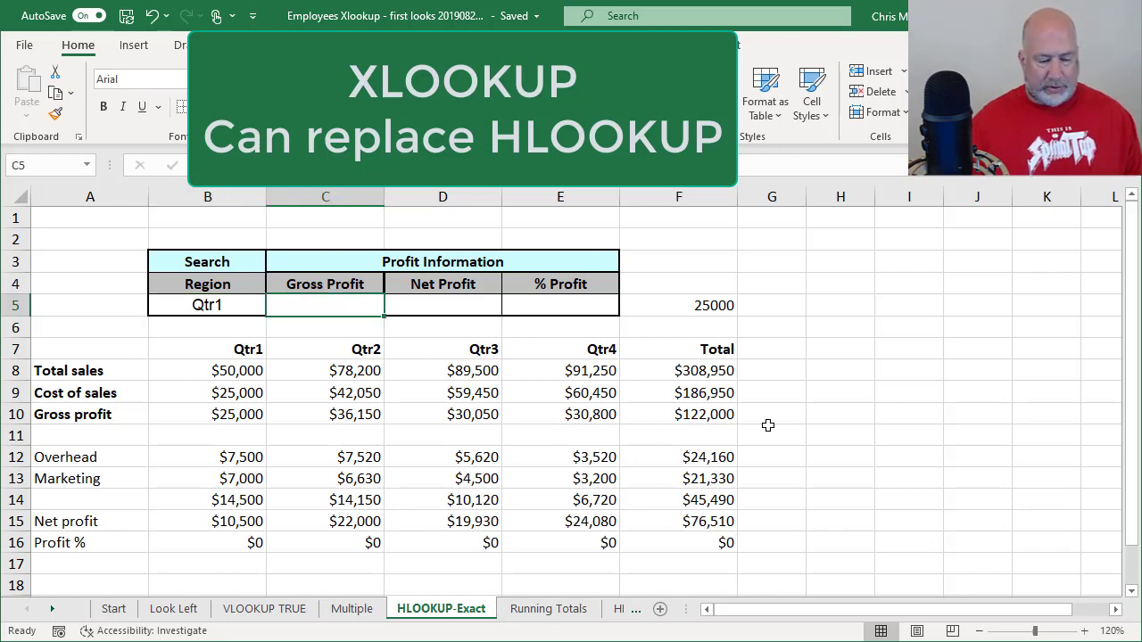
text(=)
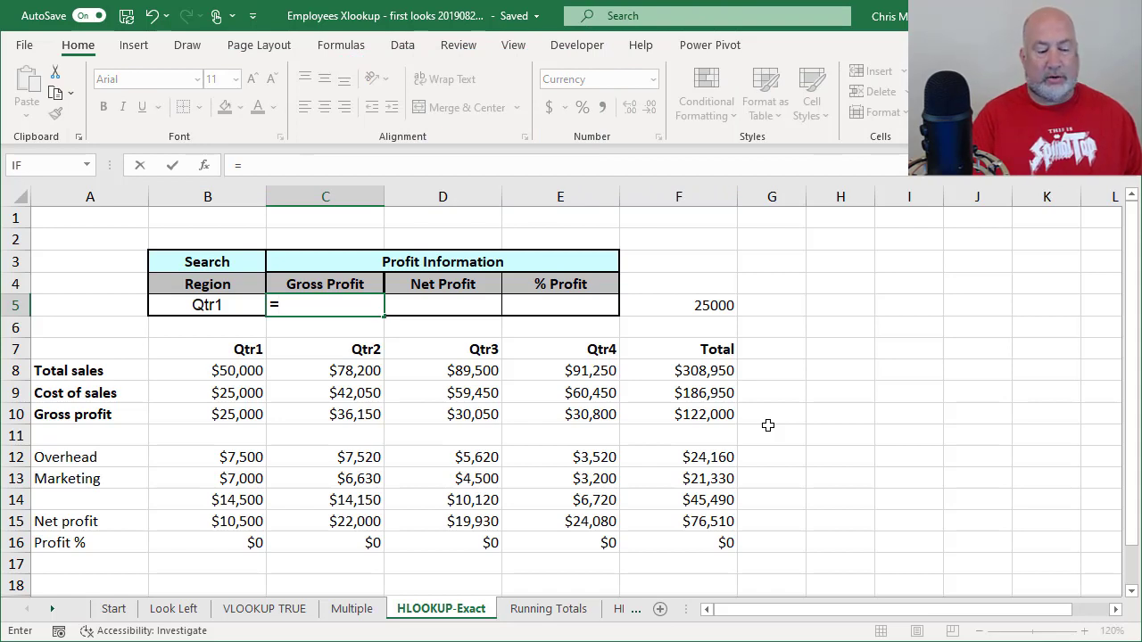
text(hl)
key(Tab)
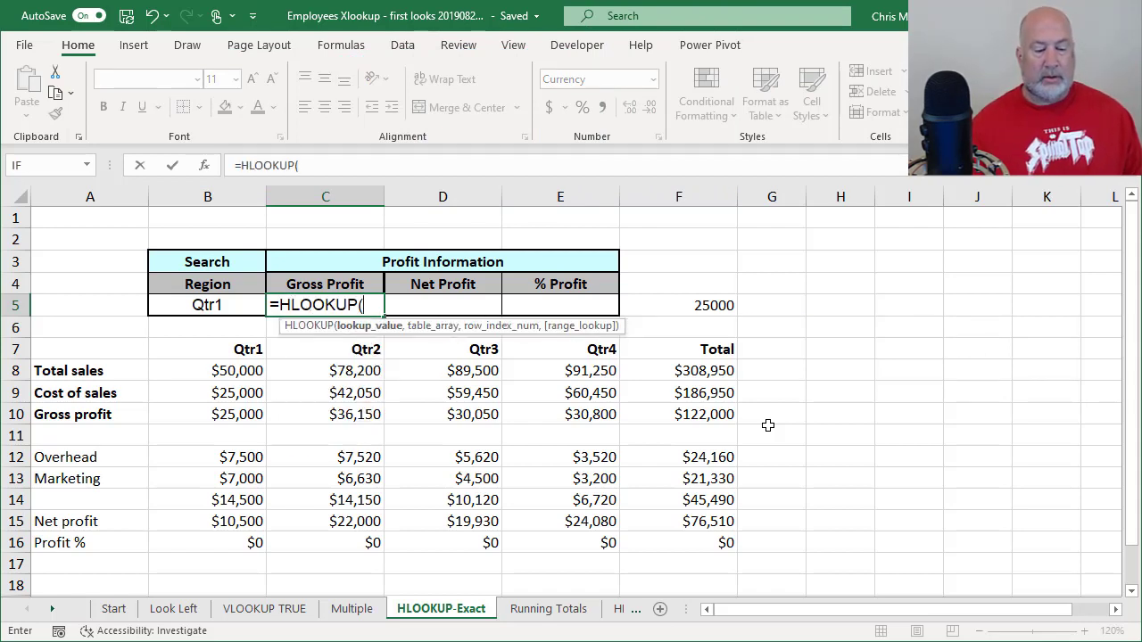
click(181, 304)
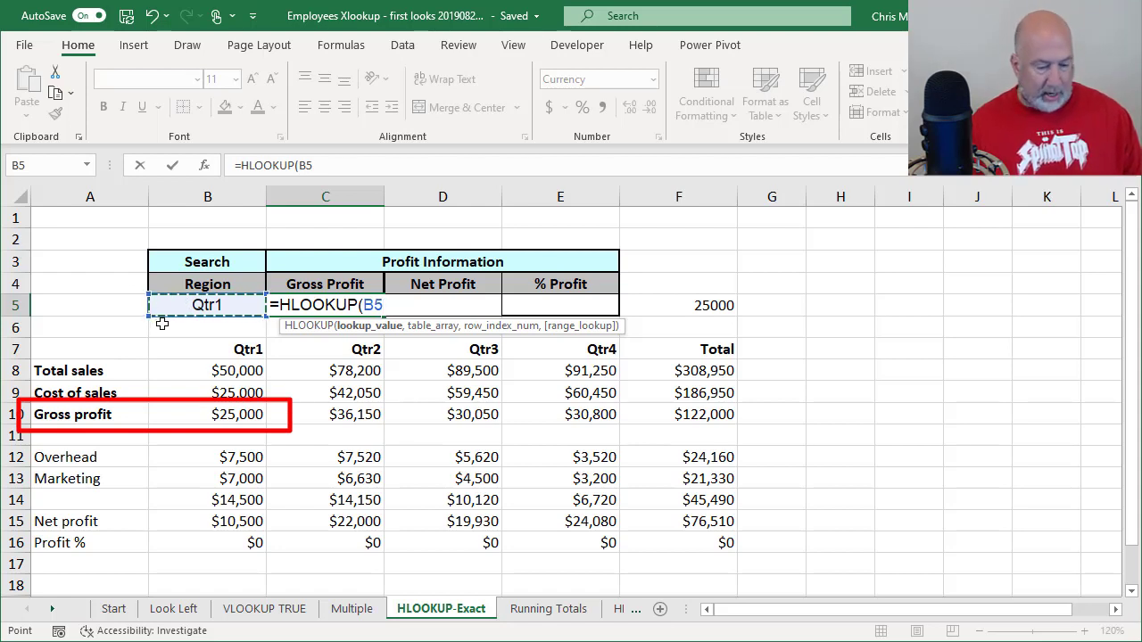
text(,)
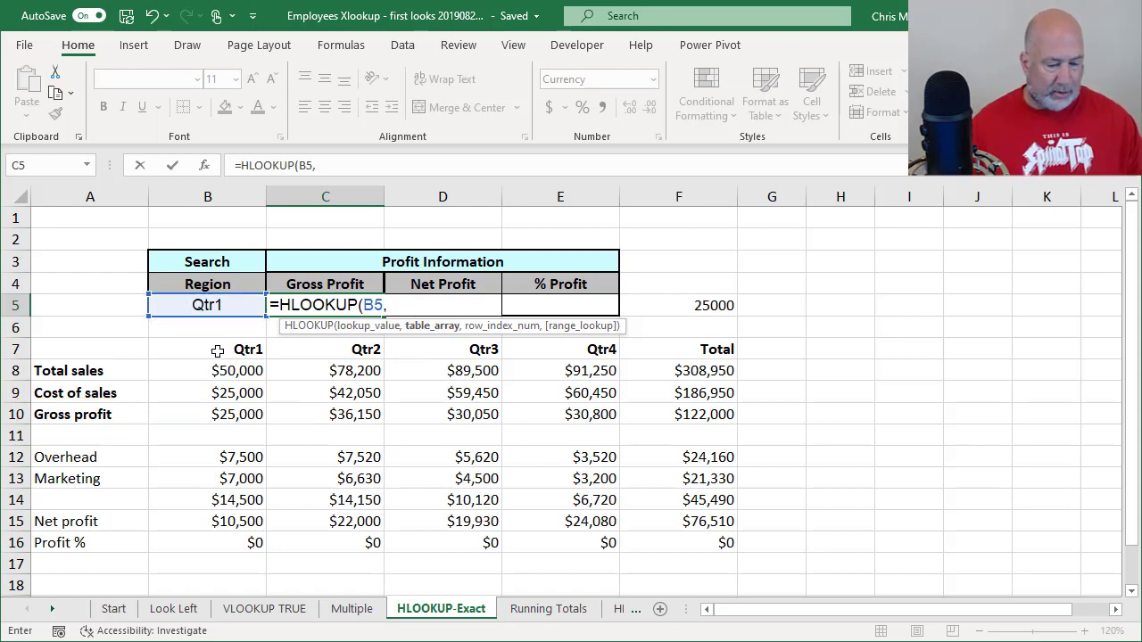
drag(216, 350, 681, 541)
text(,4)
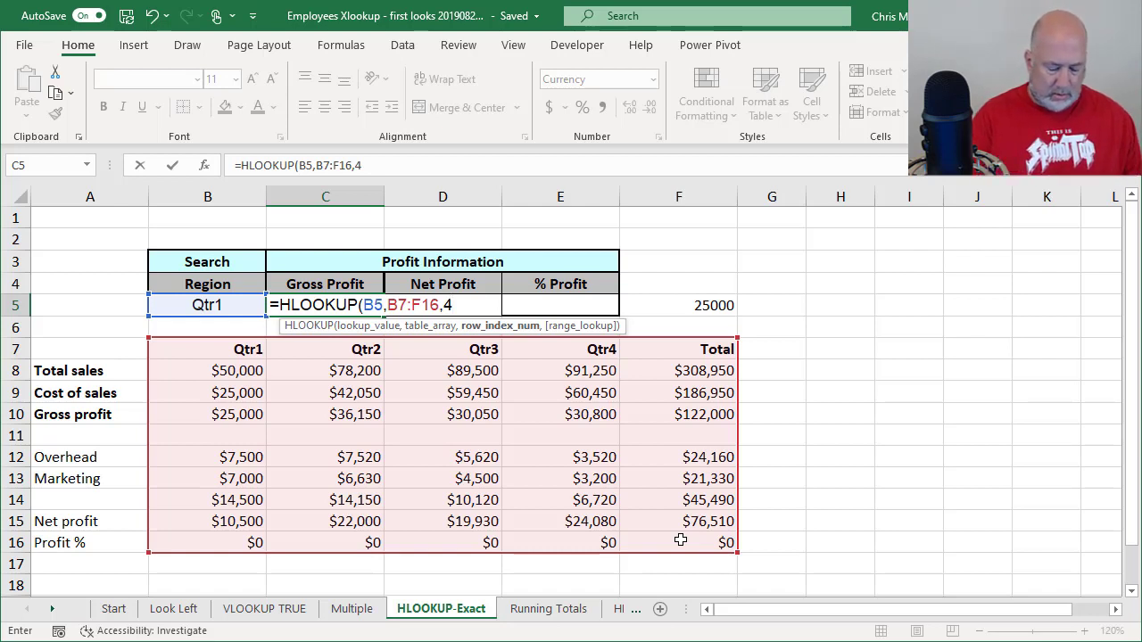
text(,FA)
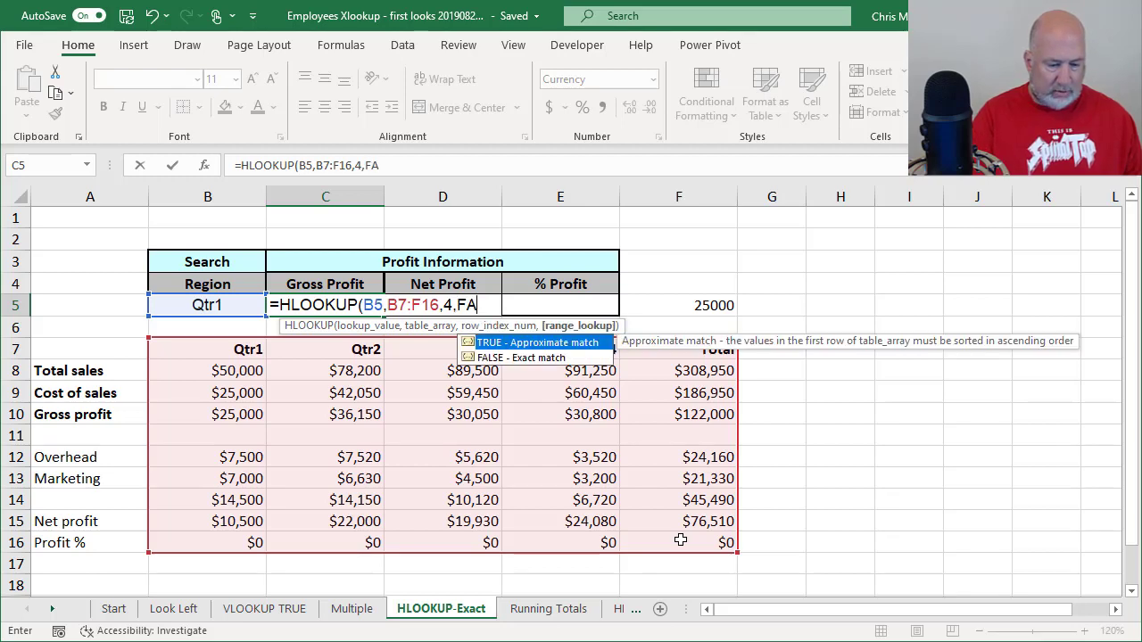
text(LSE)
key(ctrl+Return)
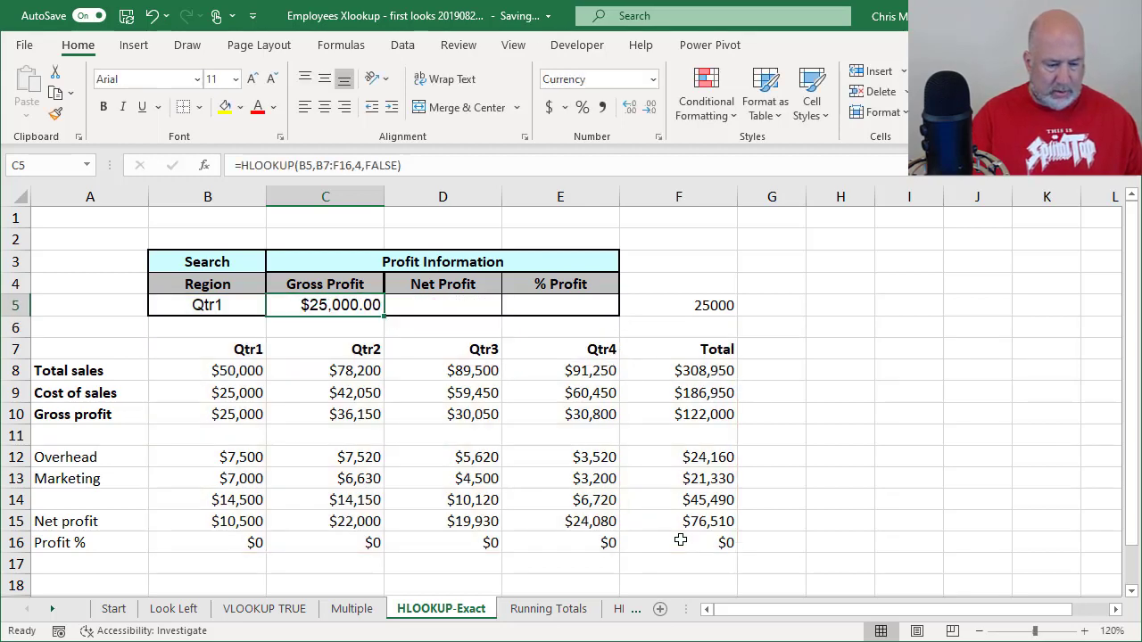
Change the search quarter in B5 to Qtr2
key(Left)
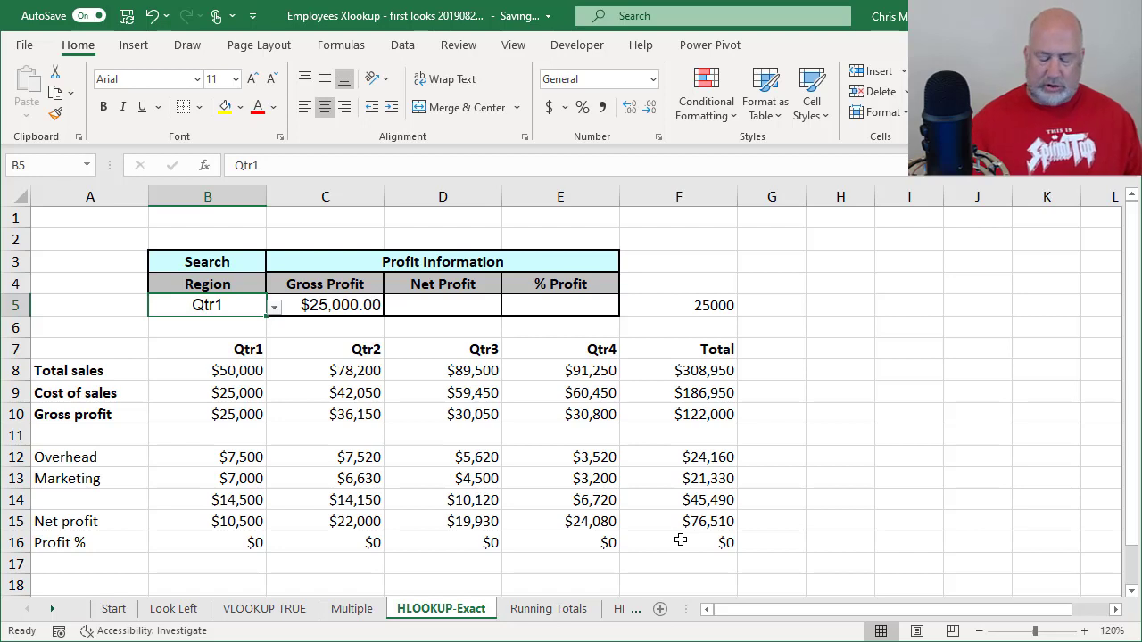
click(275, 309)
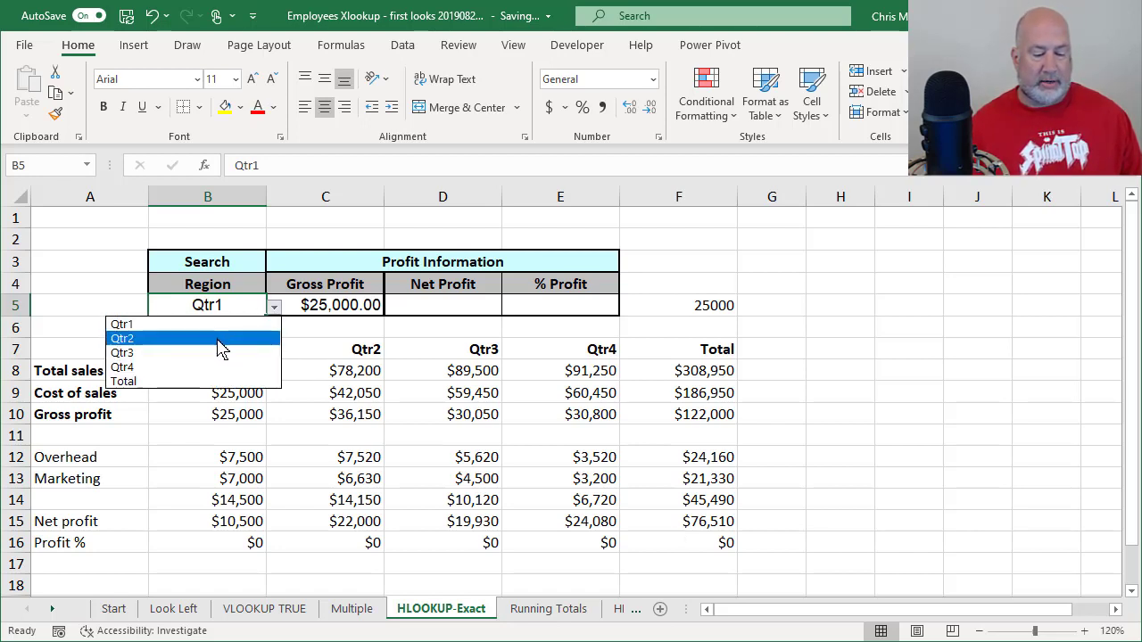
click(221, 340)
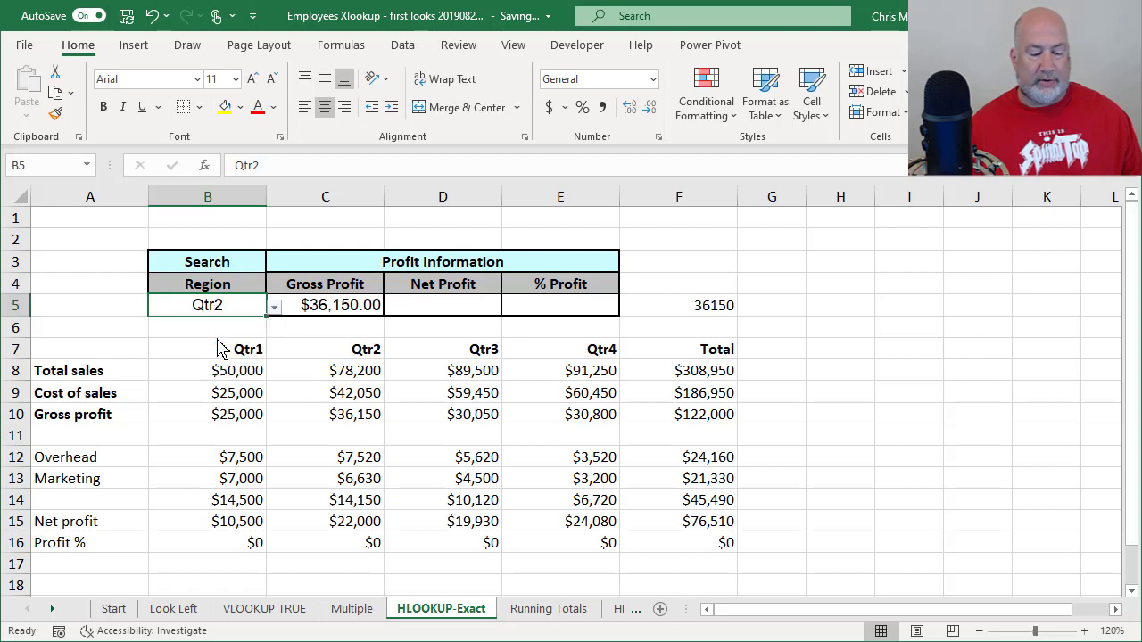
Clear F5 and enter =XLOOKUP(B5,B7:F7,B10:F10) there to return the selected quarter's gross profit
click(669, 306)
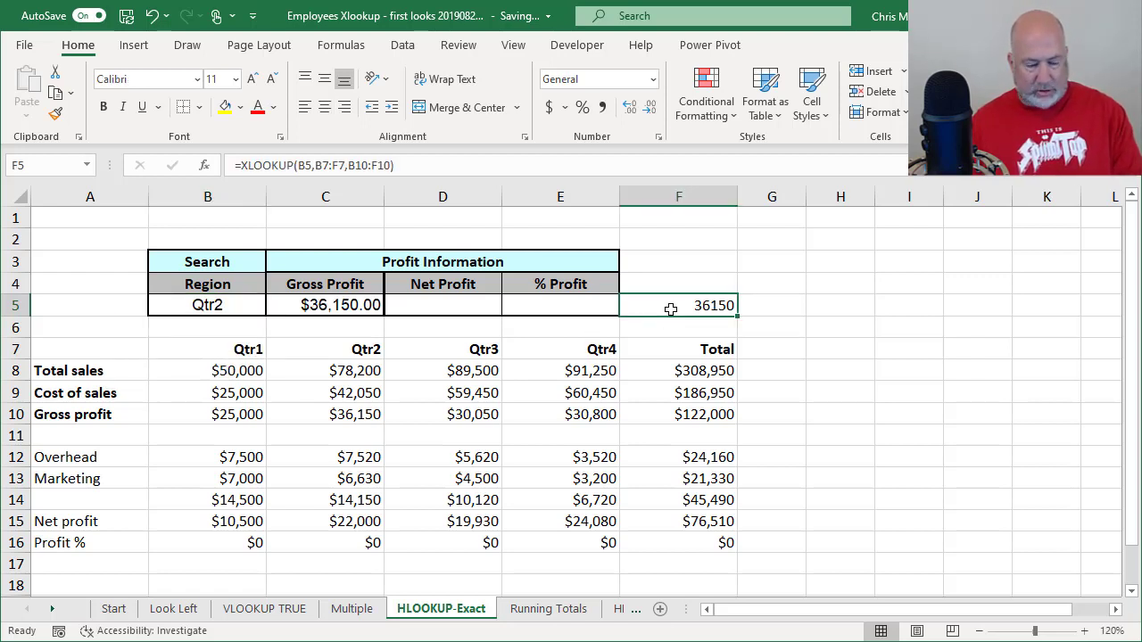
key(Delete)
text(=)
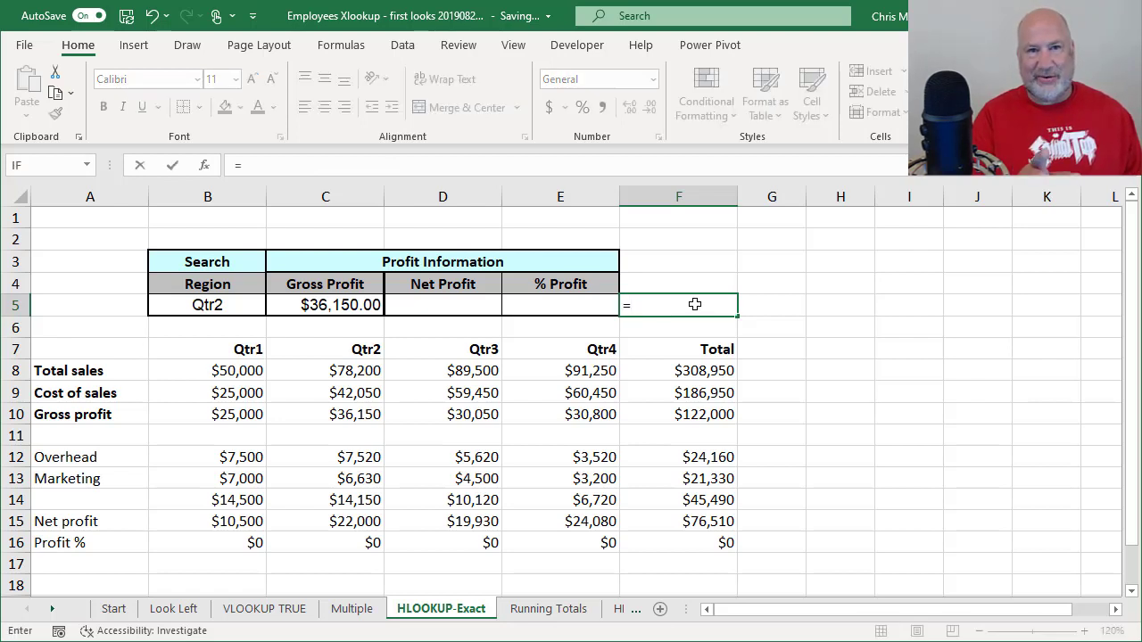
text(xl)
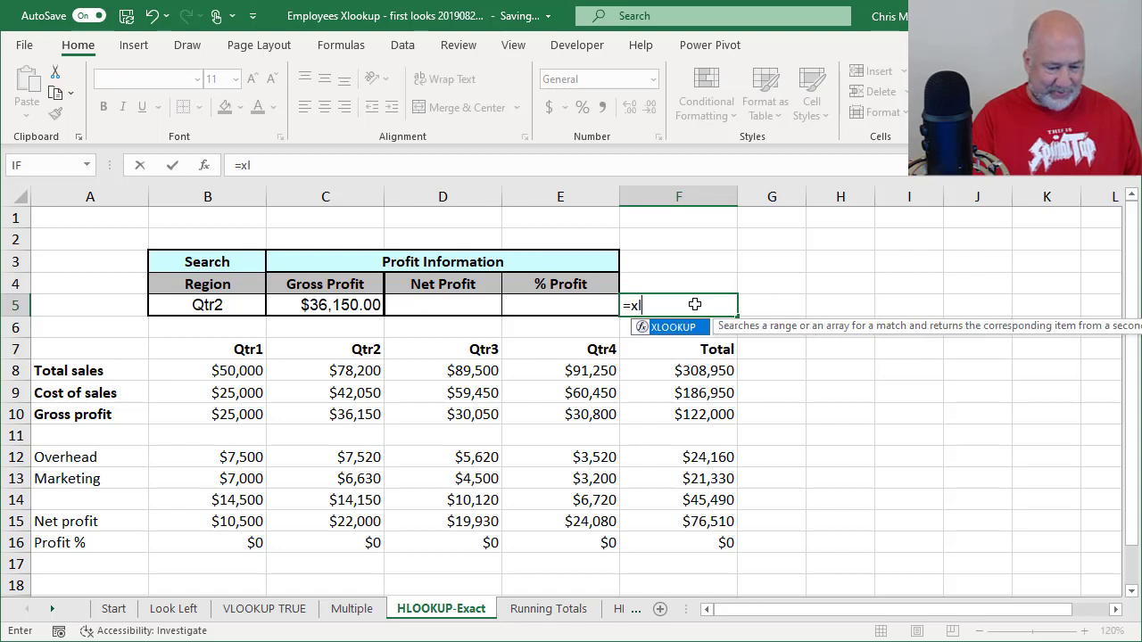
key(Tab)
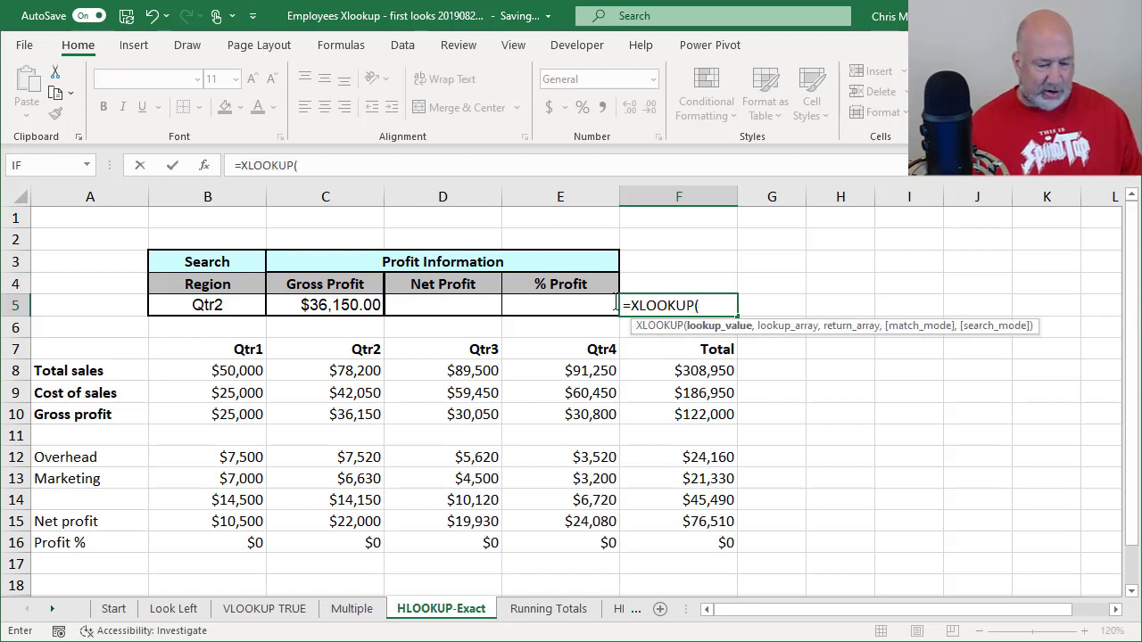
click(226, 304)
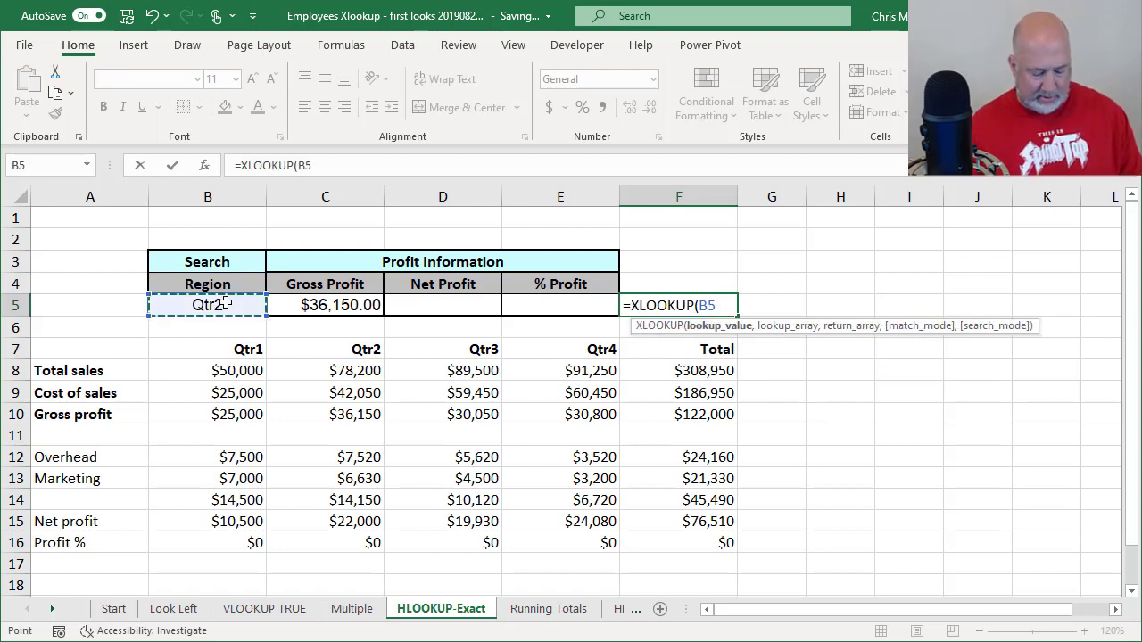
text(,)
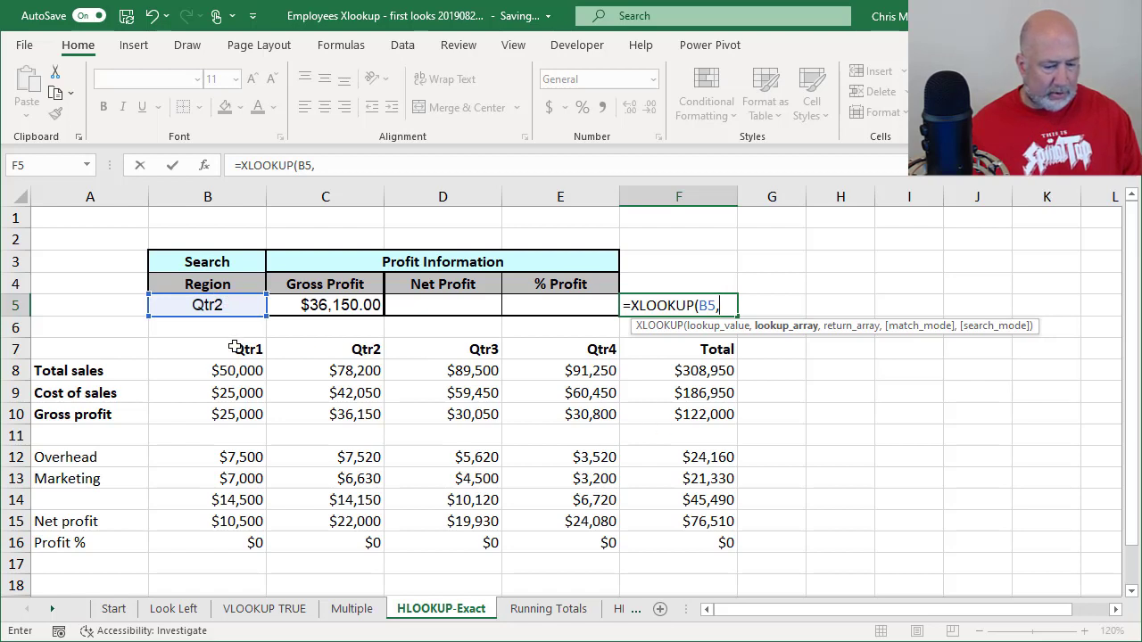
drag(234, 349, 658, 352)
text(,)
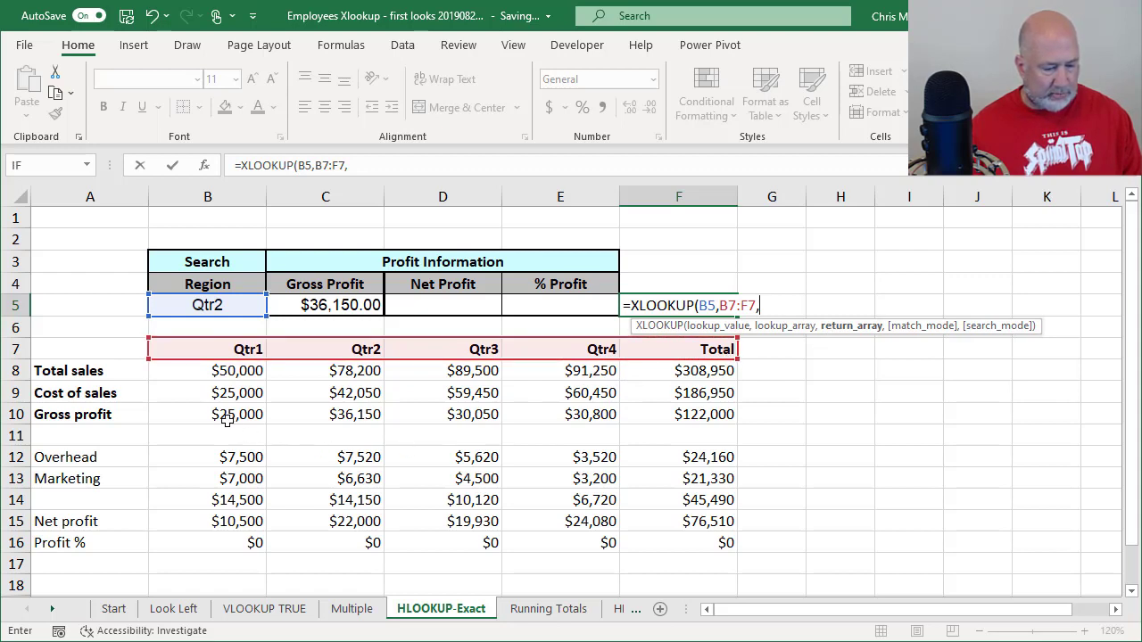
drag(223, 416, 697, 429)
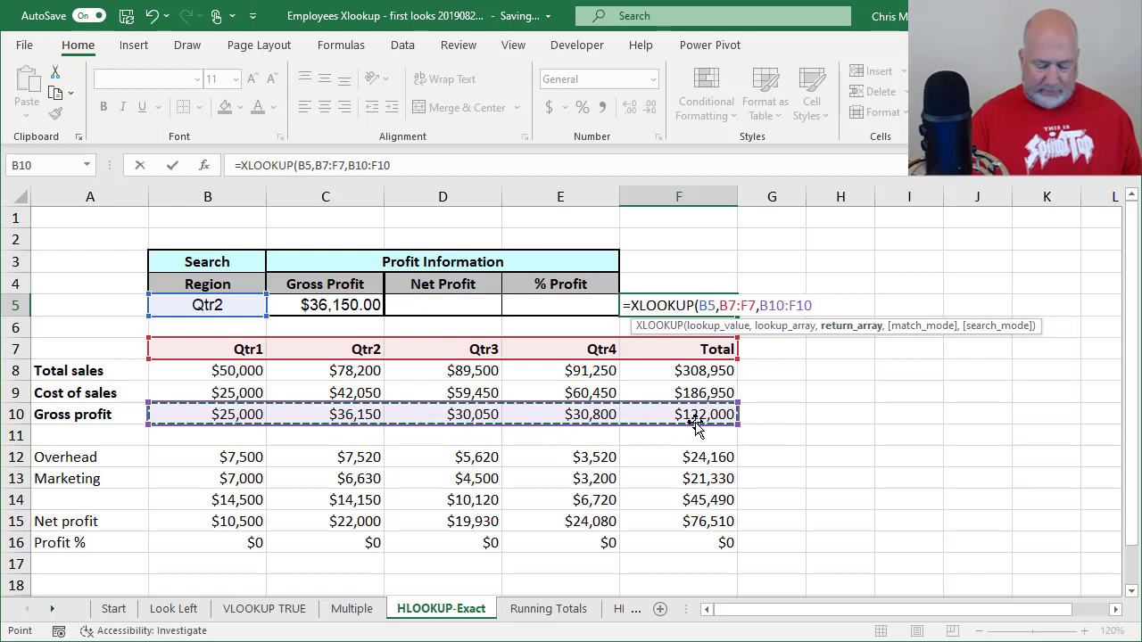
text())
key(ctrl+Return)
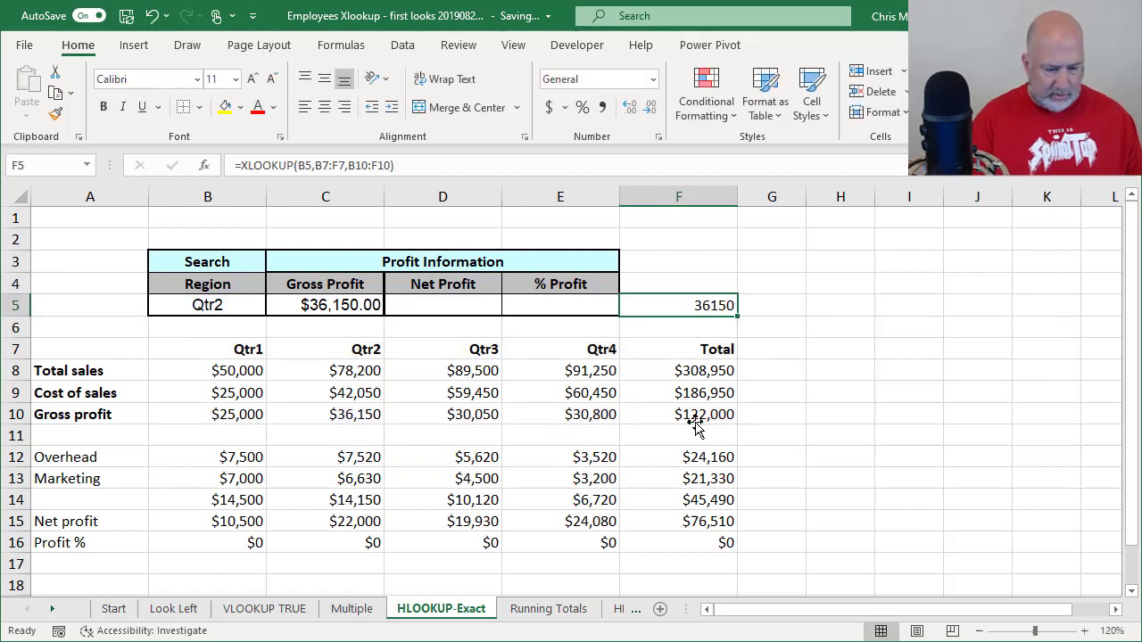
Insert a blank row above the Gross profit row and inspect the XLOOKUP formula in F5
click(13, 414)
right_click(16, 415)
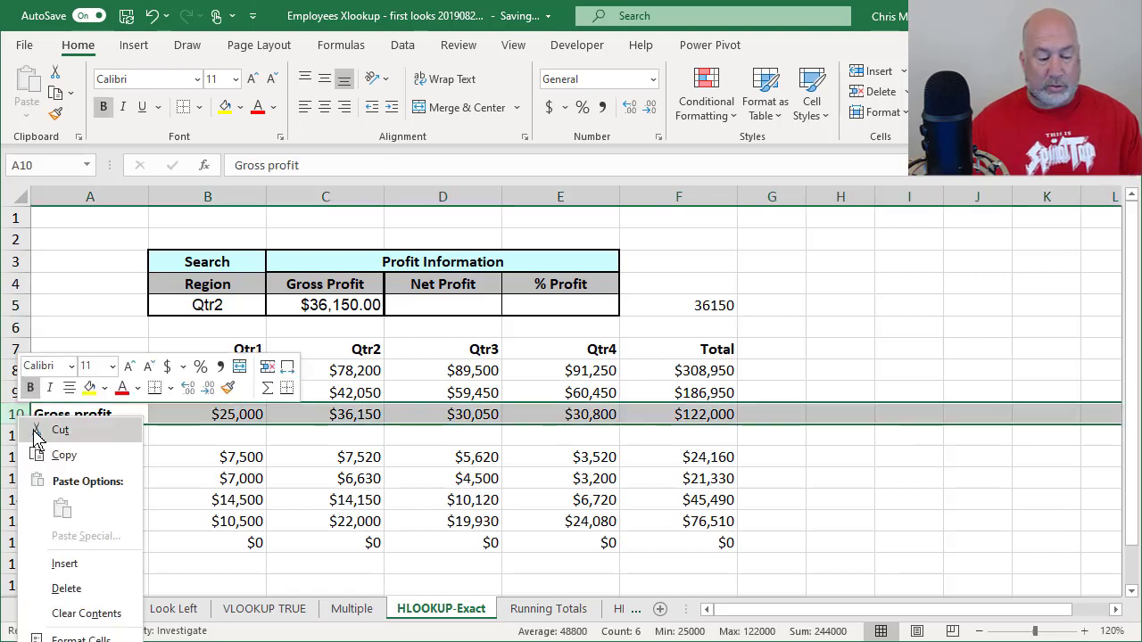
click(64, 564)
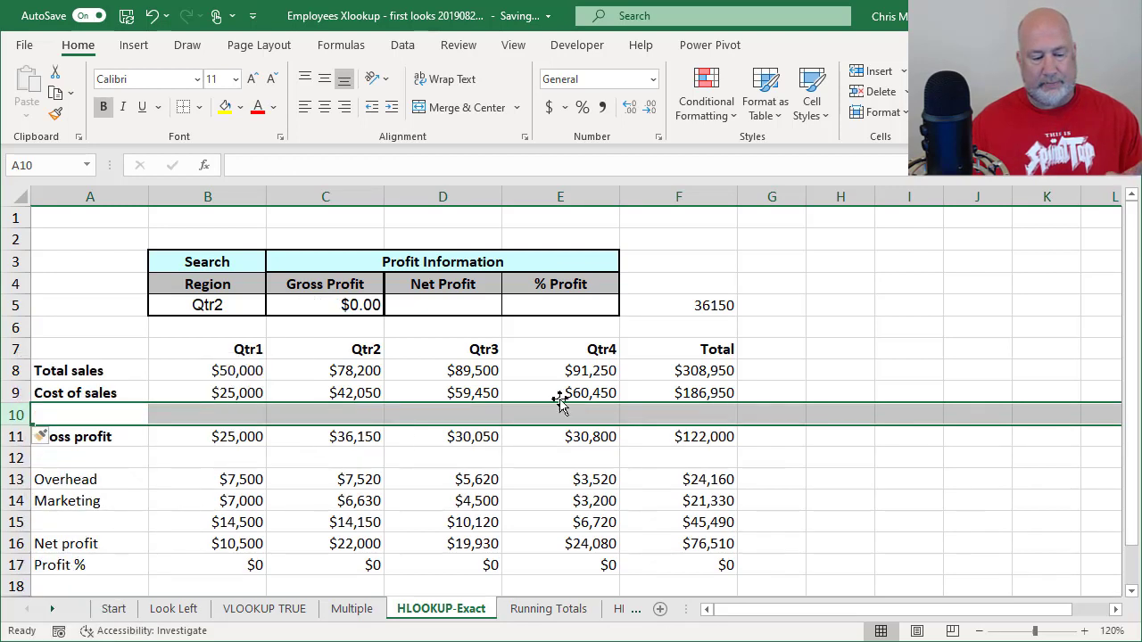
click(668, 305)
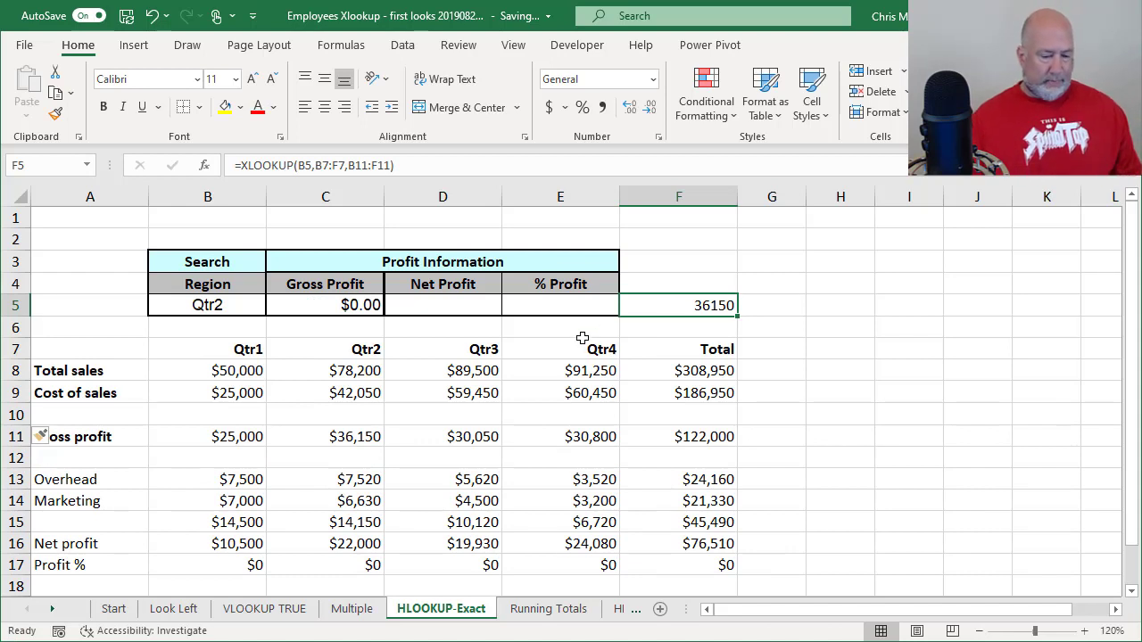
click(522, 346)
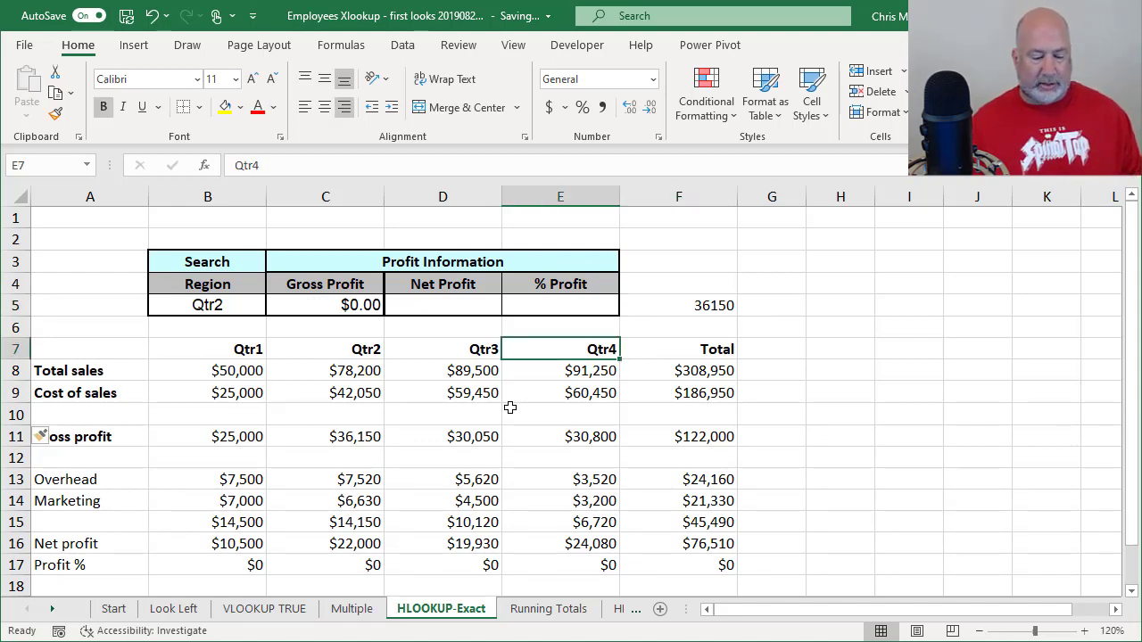
Open the VLOOKUP TRUE sheet, switch to the browser to read the XLOOKUP announcement's VLOOKUP limitations, and return to the Excel workbook
click(282, 611)
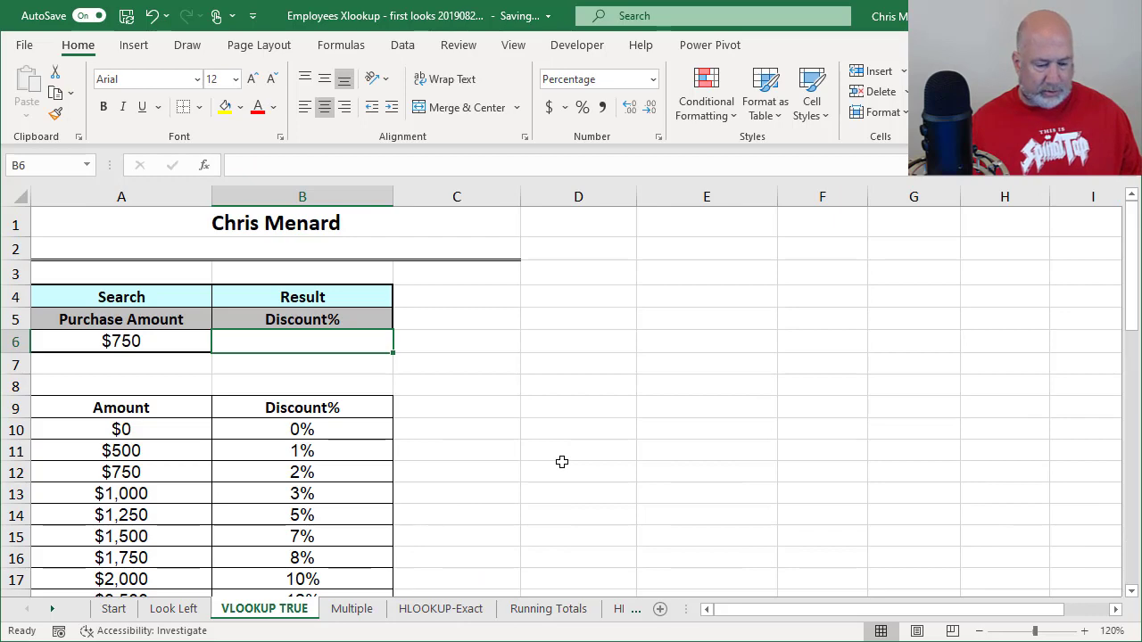
key(alt+Tab)
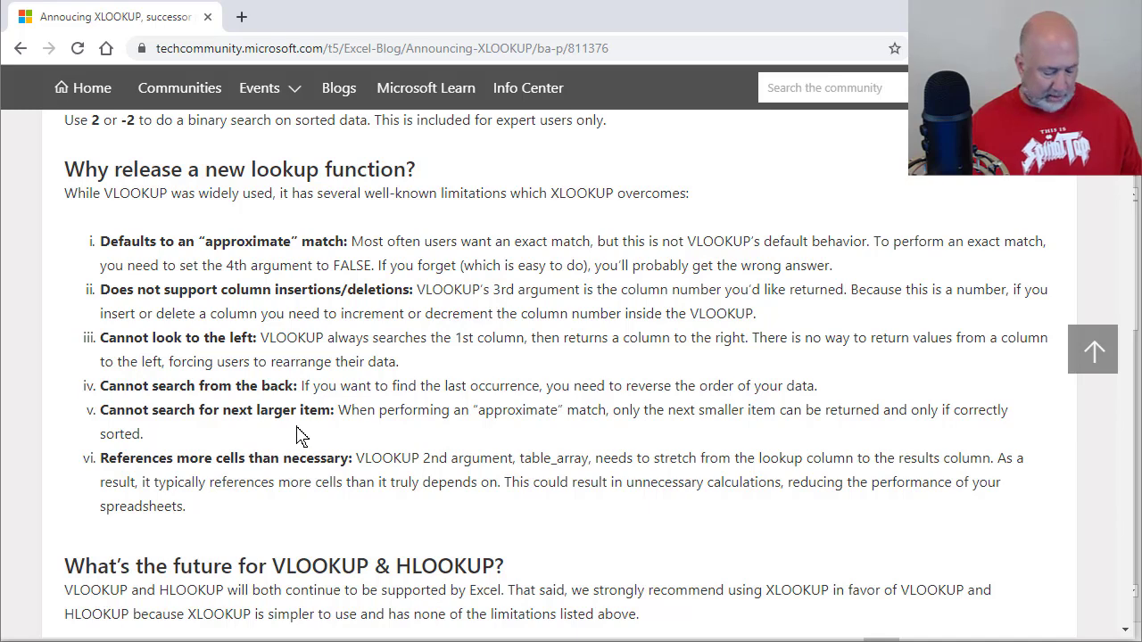
key(alt+Tab)
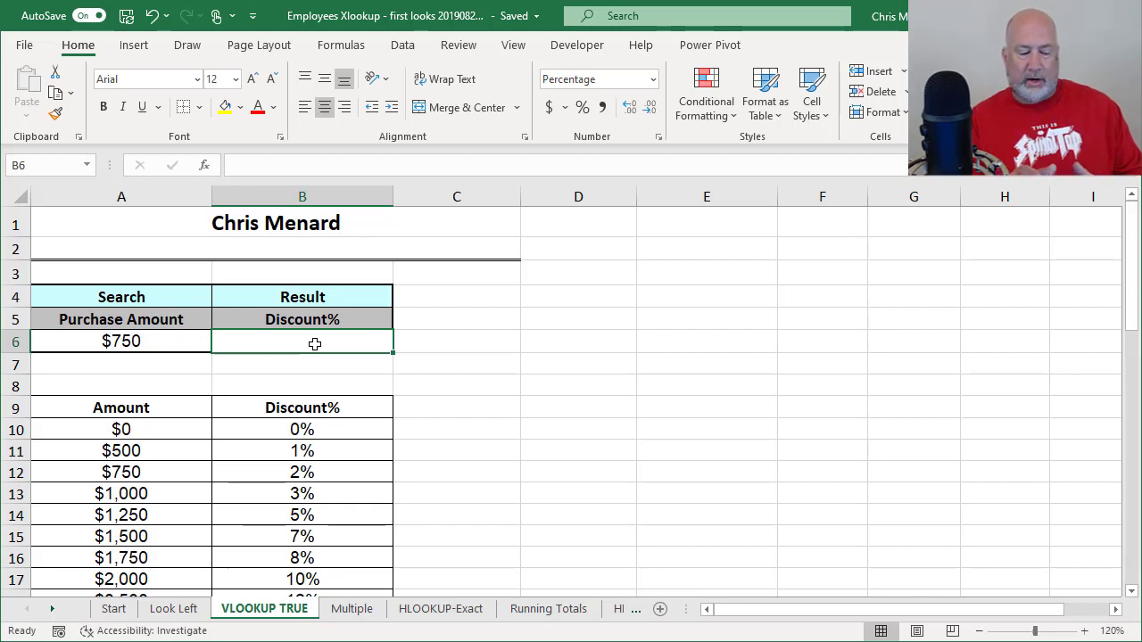
Enter =VLOOKUP(A6,A10:B25,2,TRUE) in B6 to return the discount for the purchase amount by approximate match
text(=)
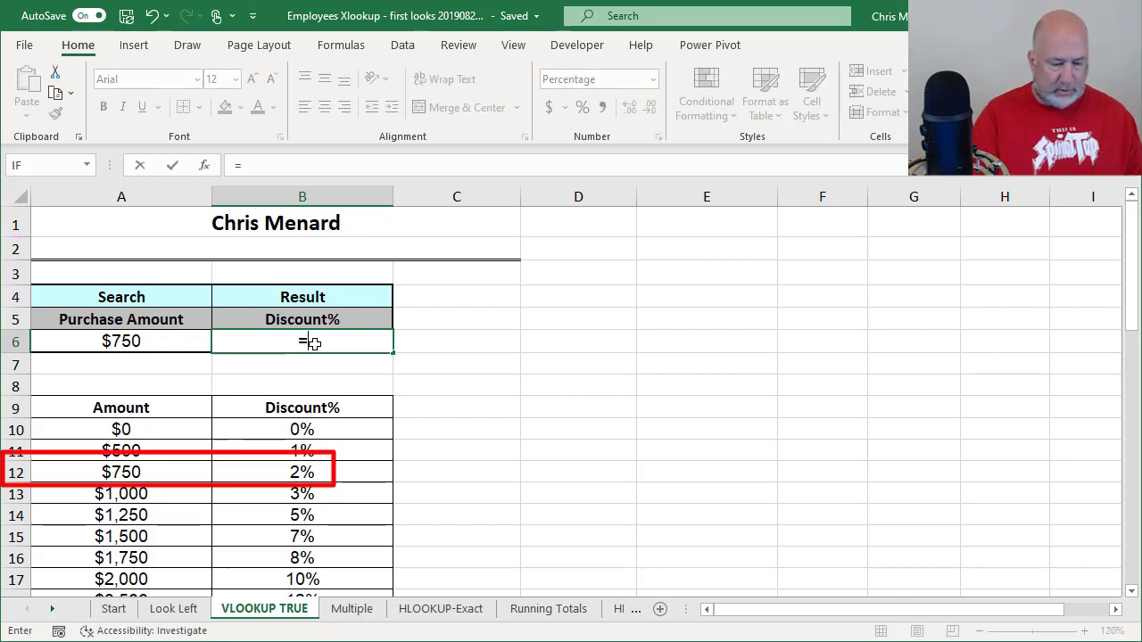
text(vl)
key(Tab)
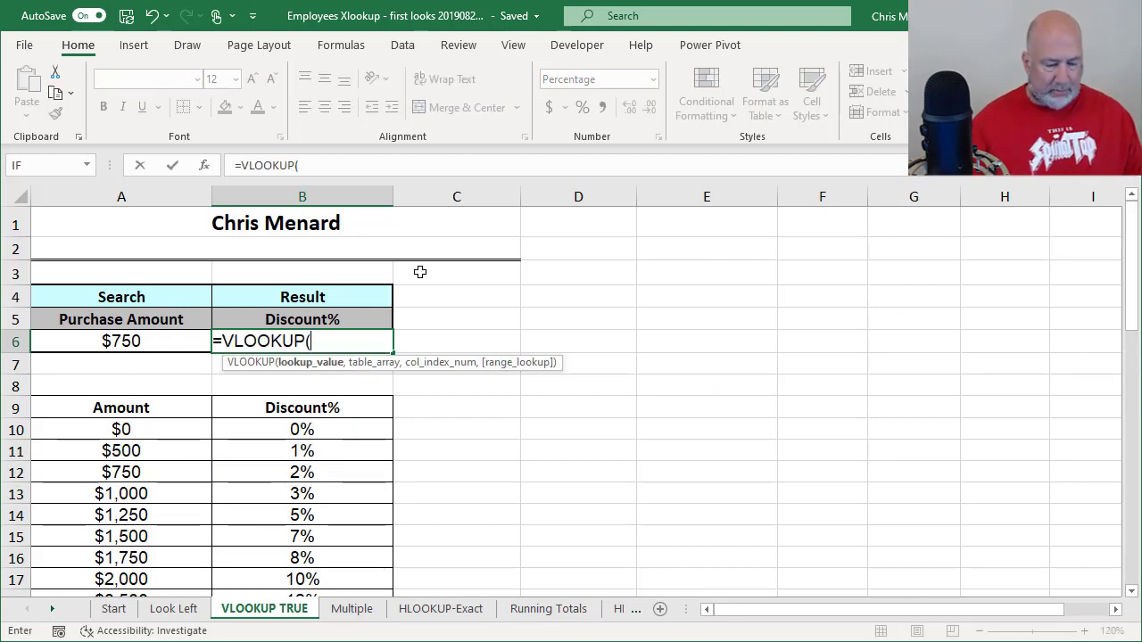
click(125, 339)
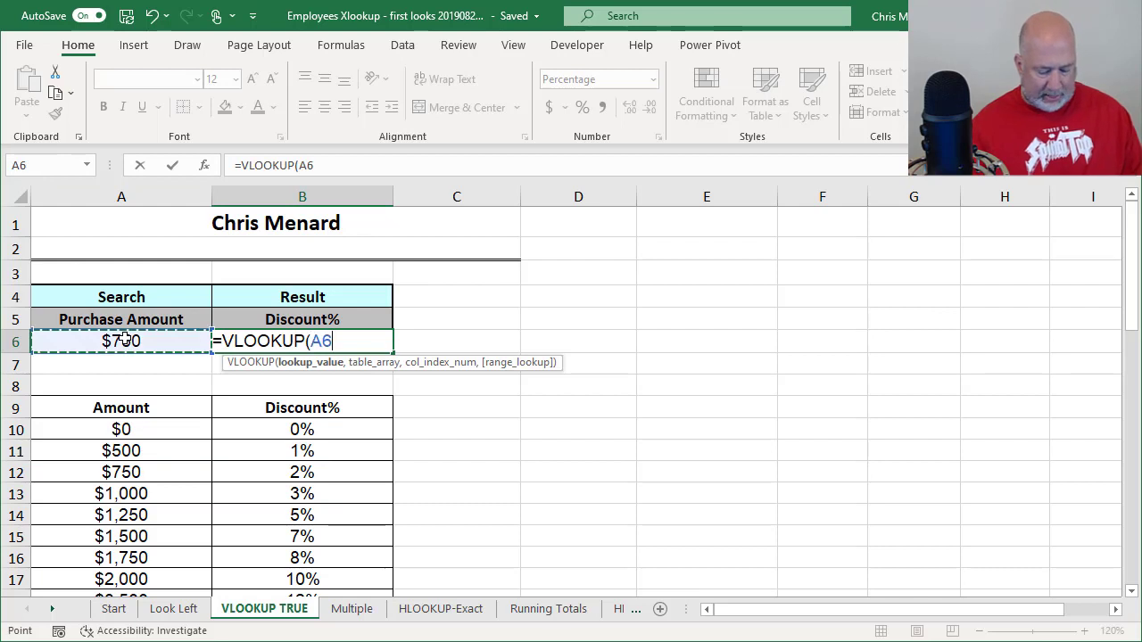
text(,)
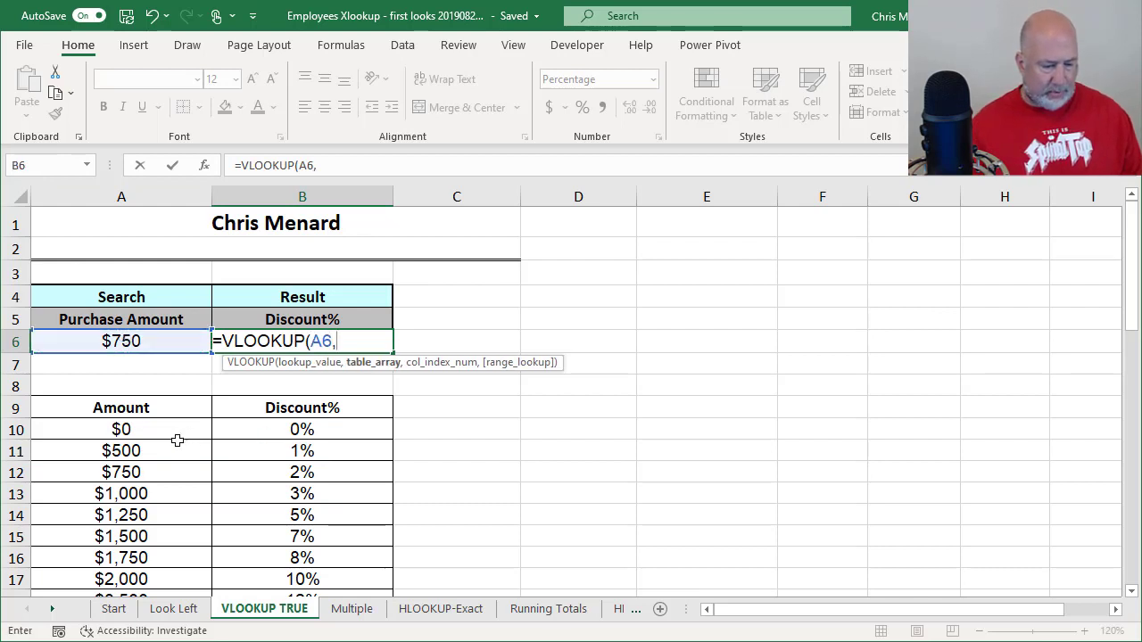
drag(129, 429, 346, 493)
scroll(476, 479, up, 3)
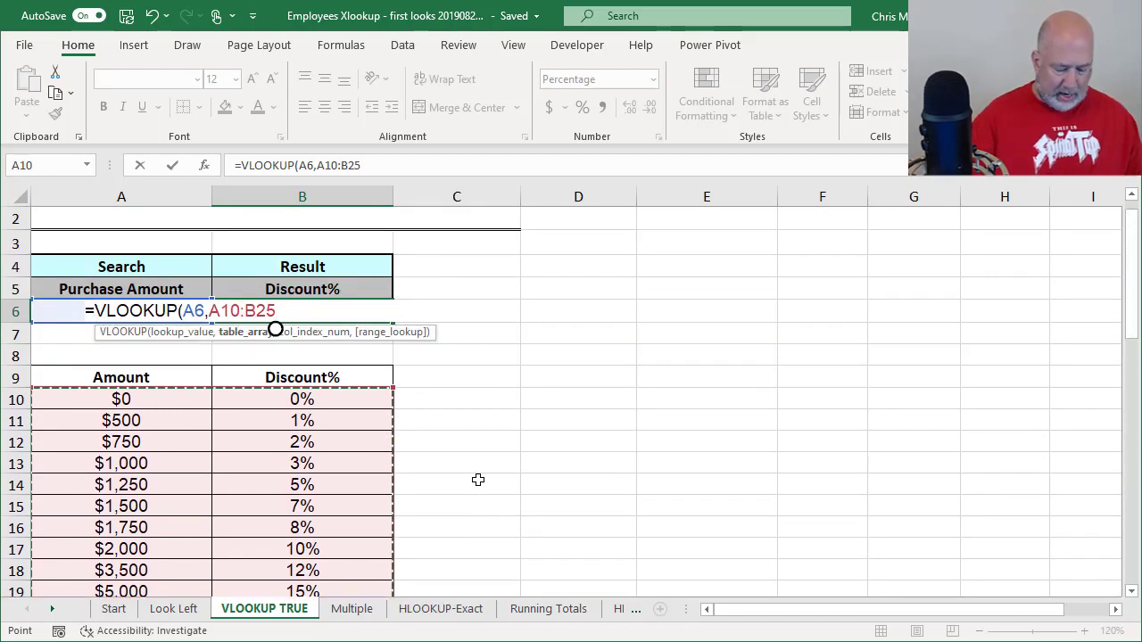
text(,2)
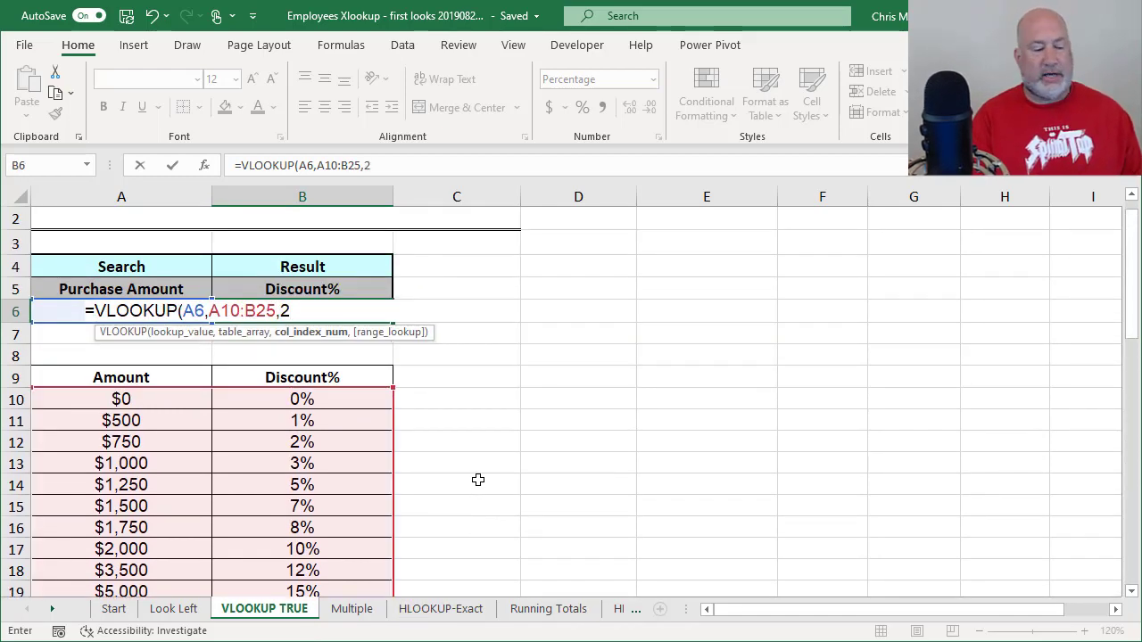
text(,TRUE))
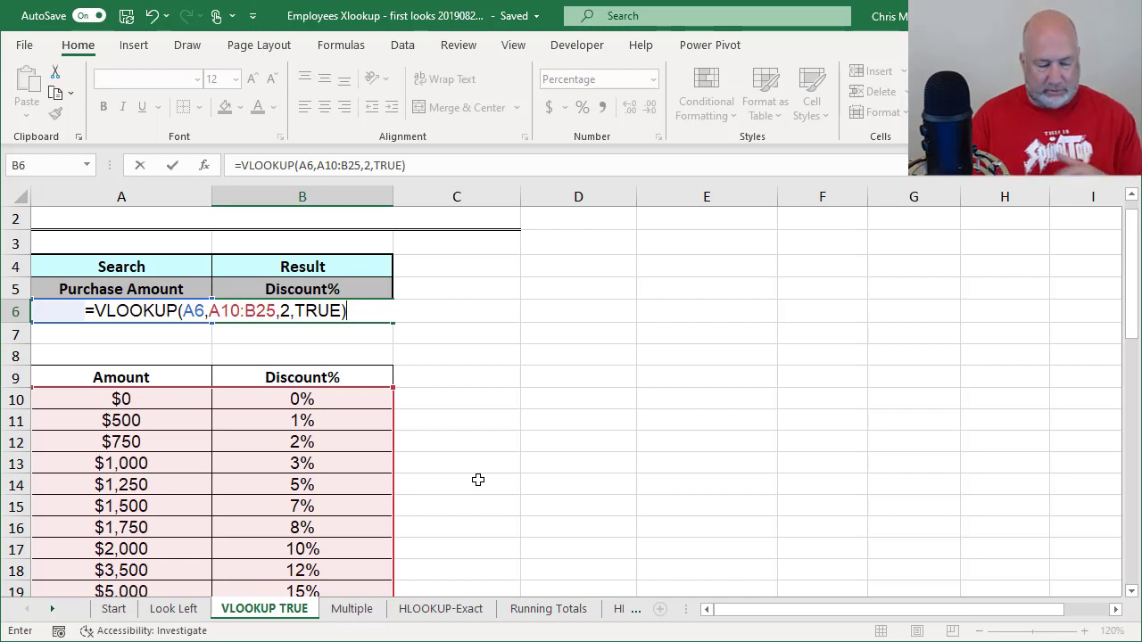
key(Return)
key(Up)
Change the purchase amount in A6 to 775
key(Left)
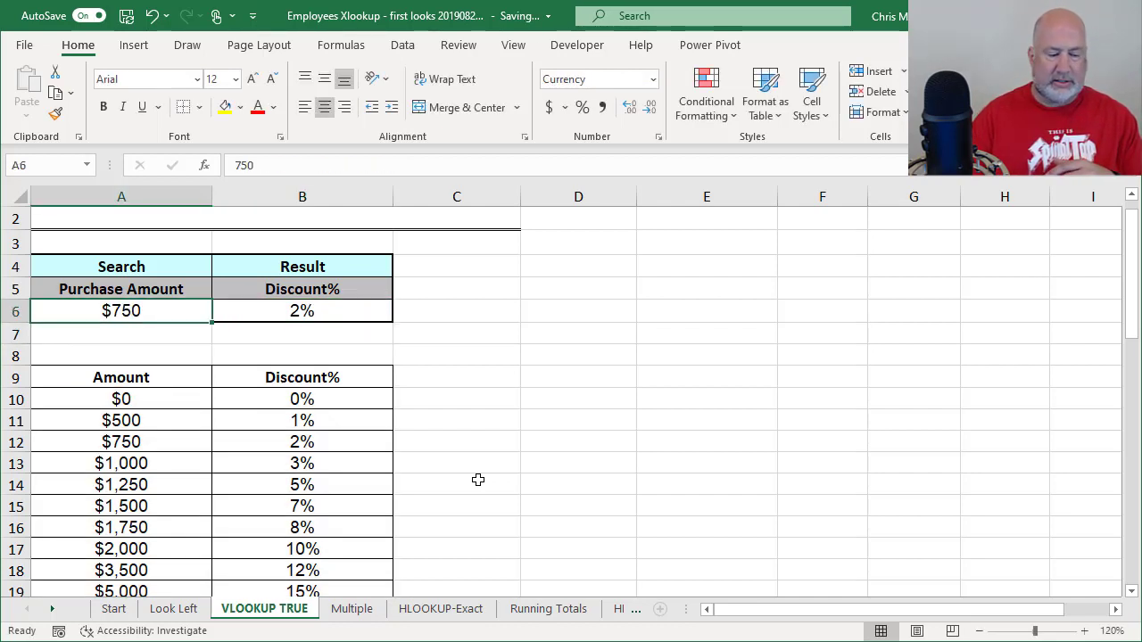
key(Right)
key(Left)
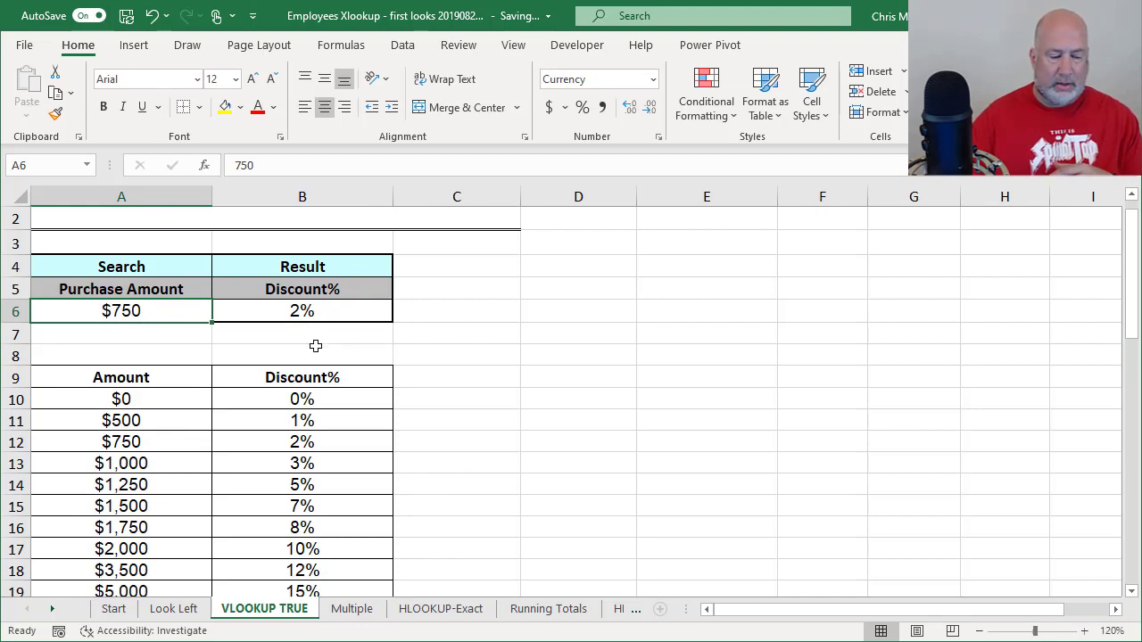
text(775)
key(Return)
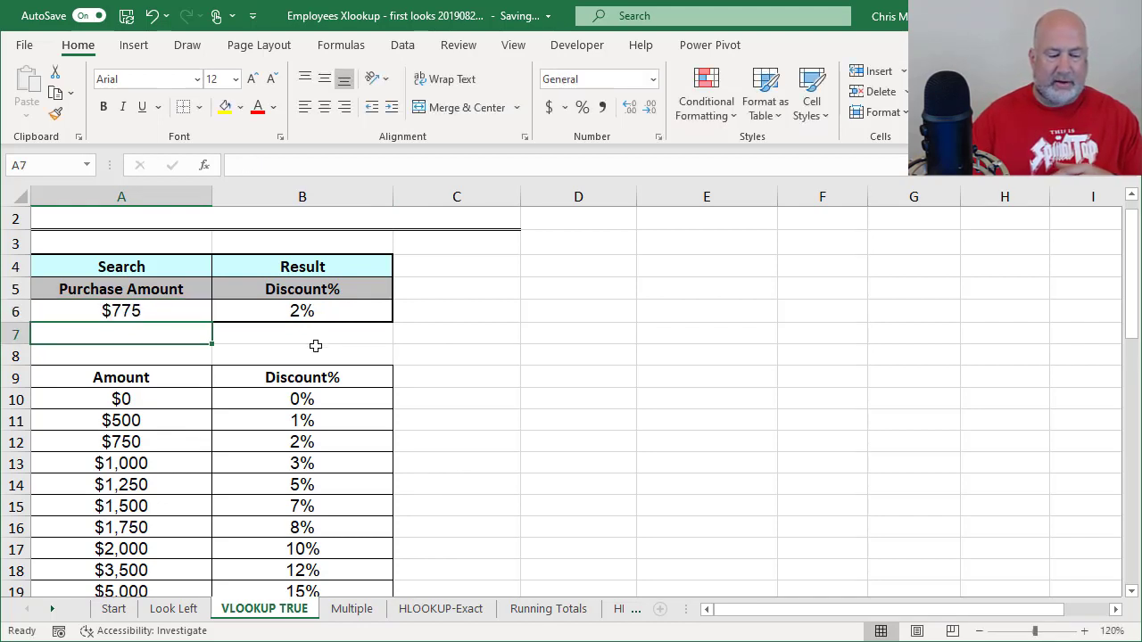
key(Up)
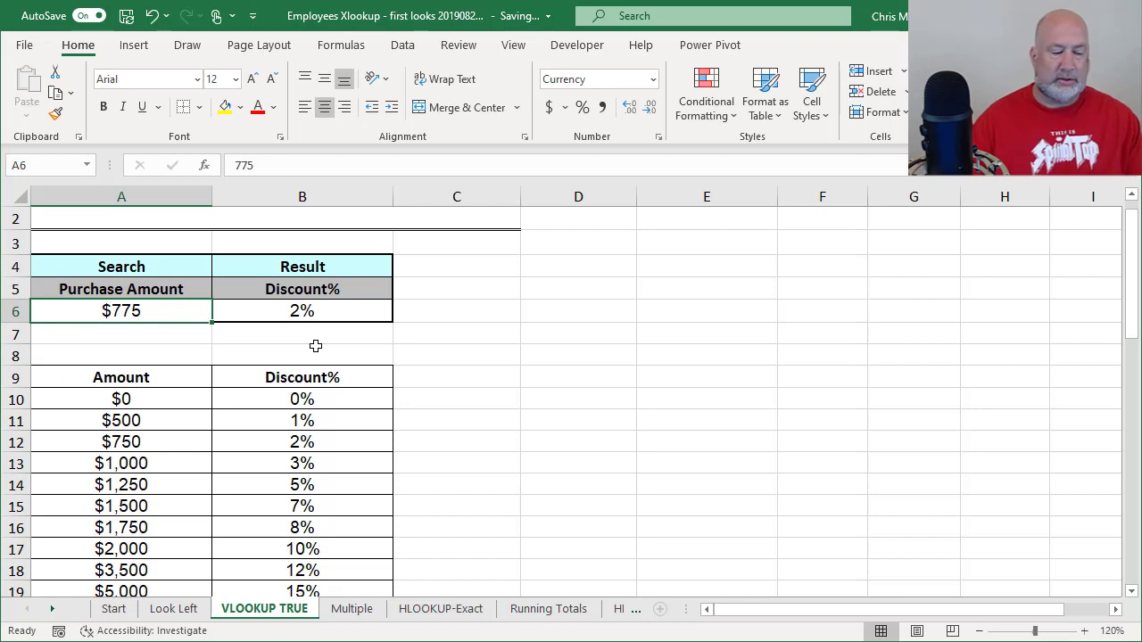
Enter =XLOOKUP(A6,A10:A25,B10:B25,-1) in C6 to find the discount by exact match or next smaller item
key(Right)
key(Right)
key(Right)
key(Left)
text(=xl)
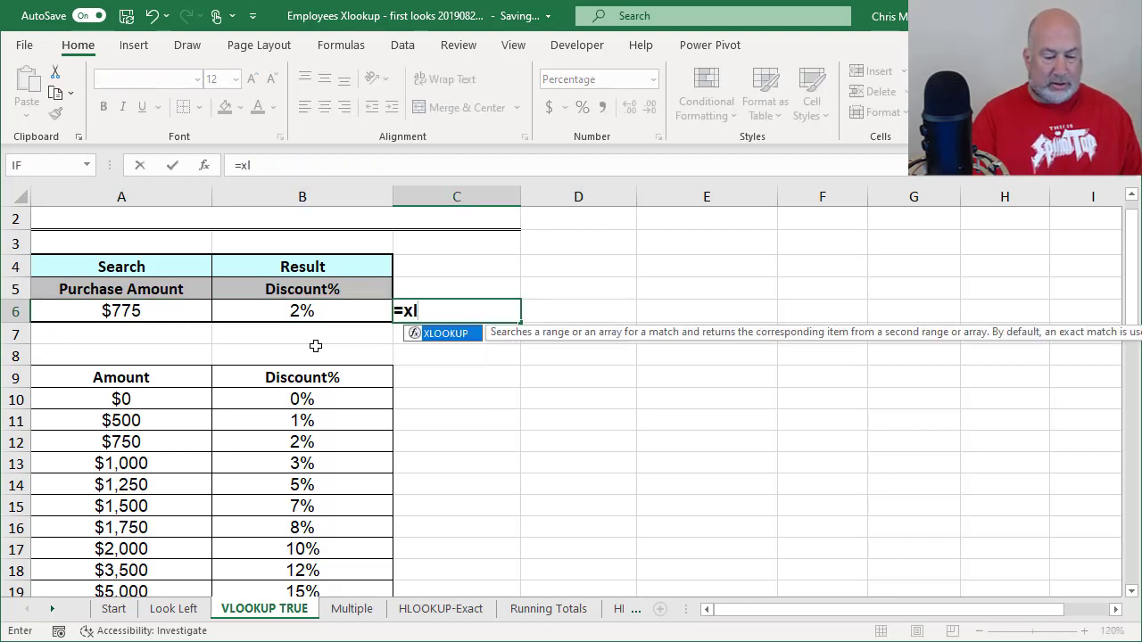
key(Tab)
click(172, 310)
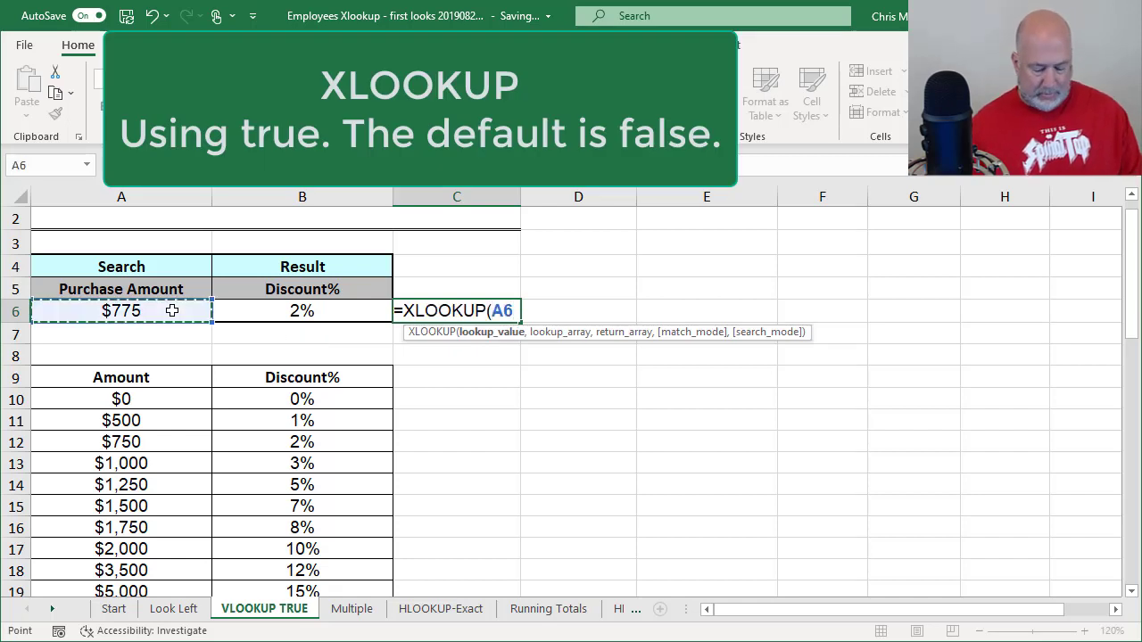
text(,)
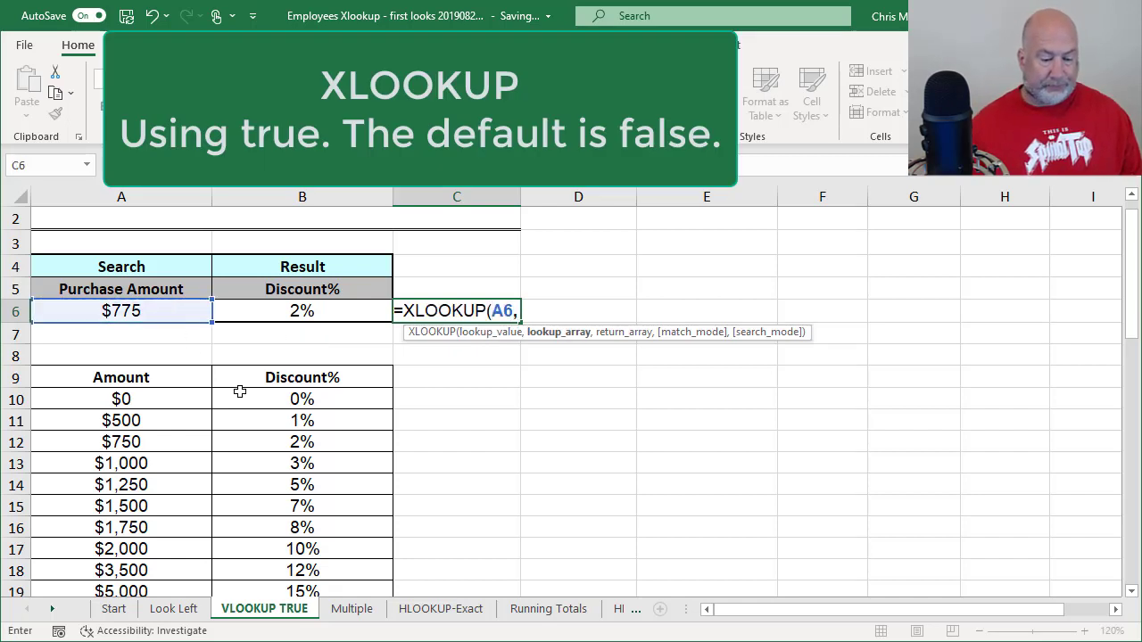
drag(161, 401, 145, 562)
text(,)
drag(239, 246, 235, 560)
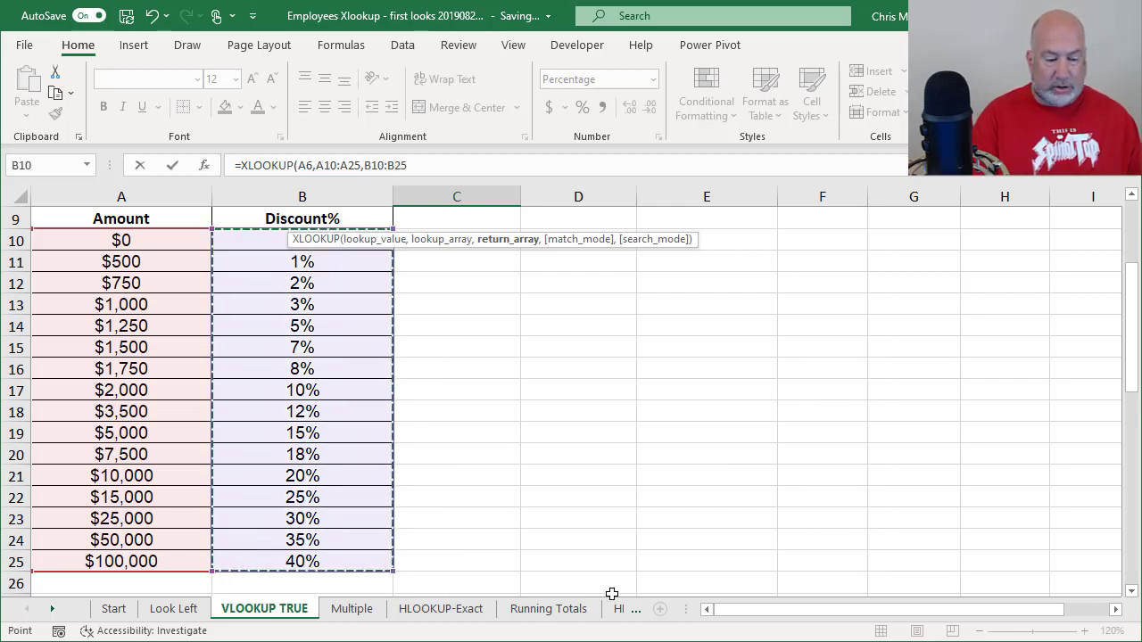
text(,)
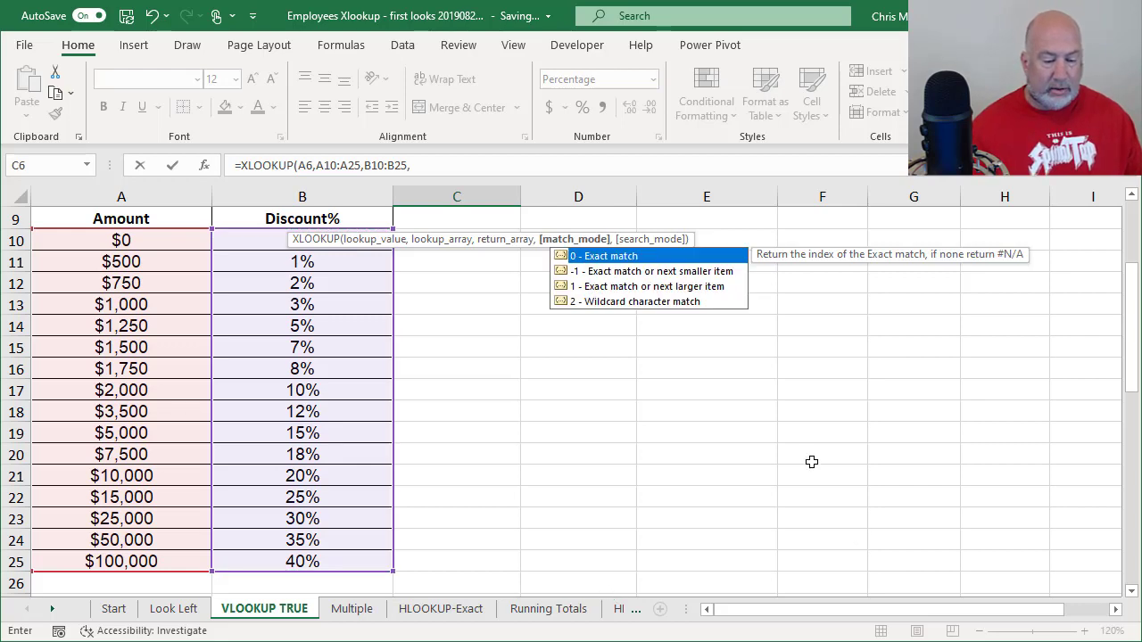
scroll(811, 462, up, 1)
scroll(812, 462, up, 2)
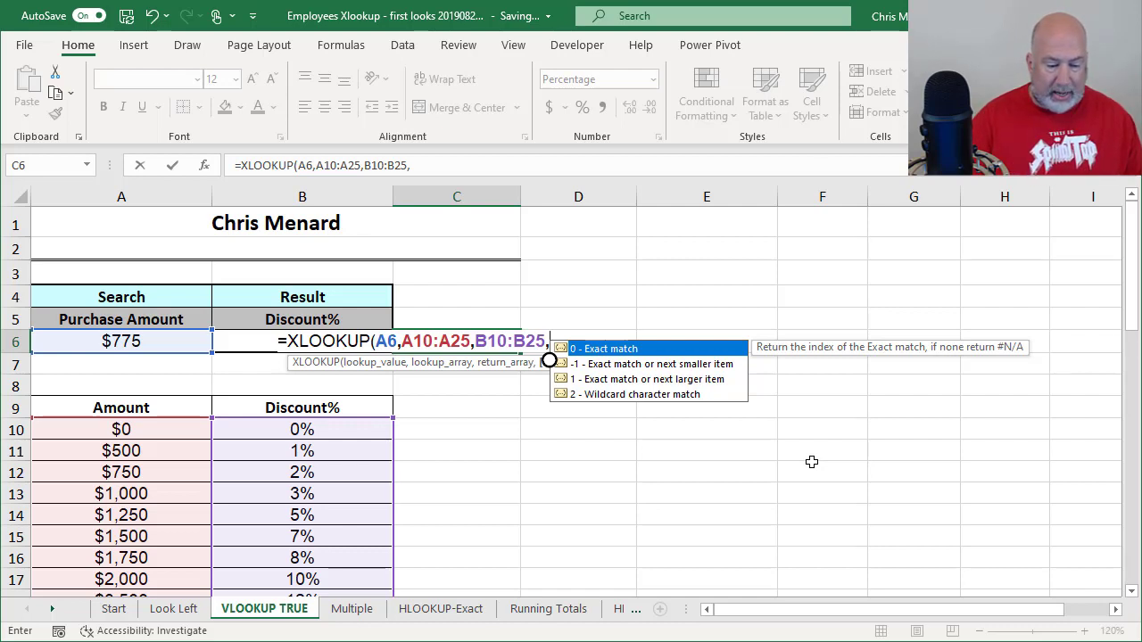
text(-1)
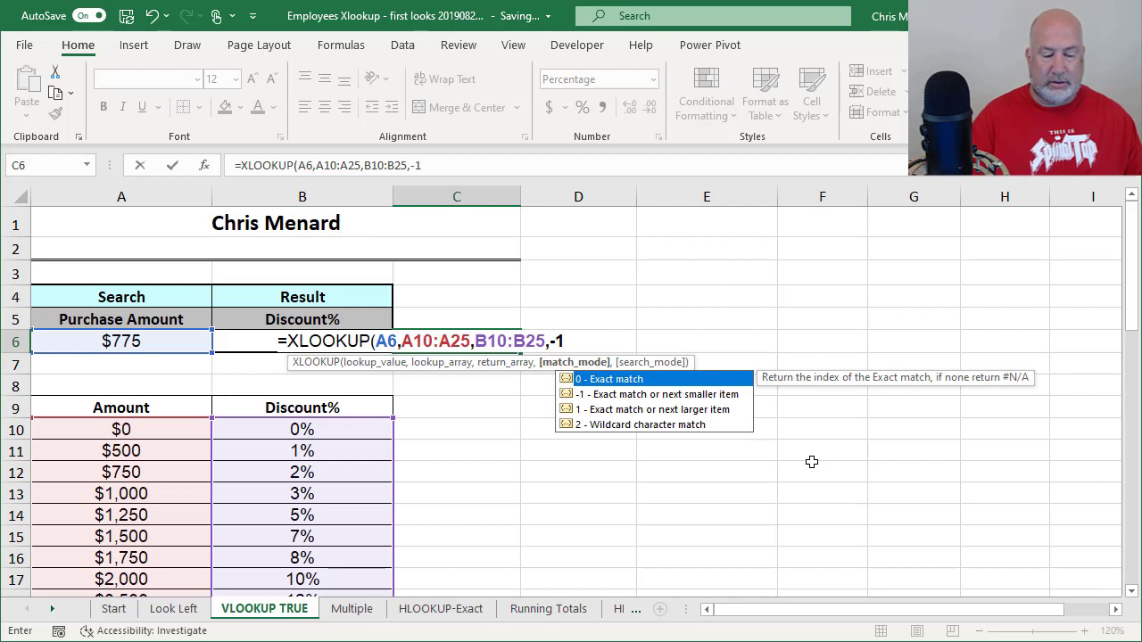
key(Return)
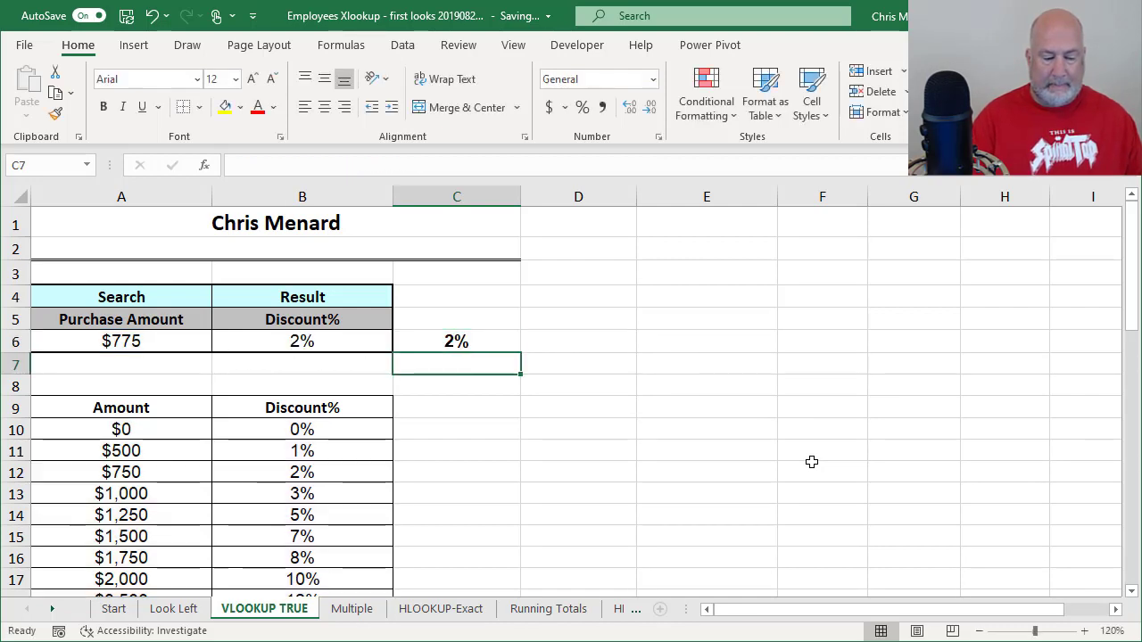
Show C6's formula as text in C5 with =FORMULATEXT(C6) and left-align that cell
key(Up)
key(Up)
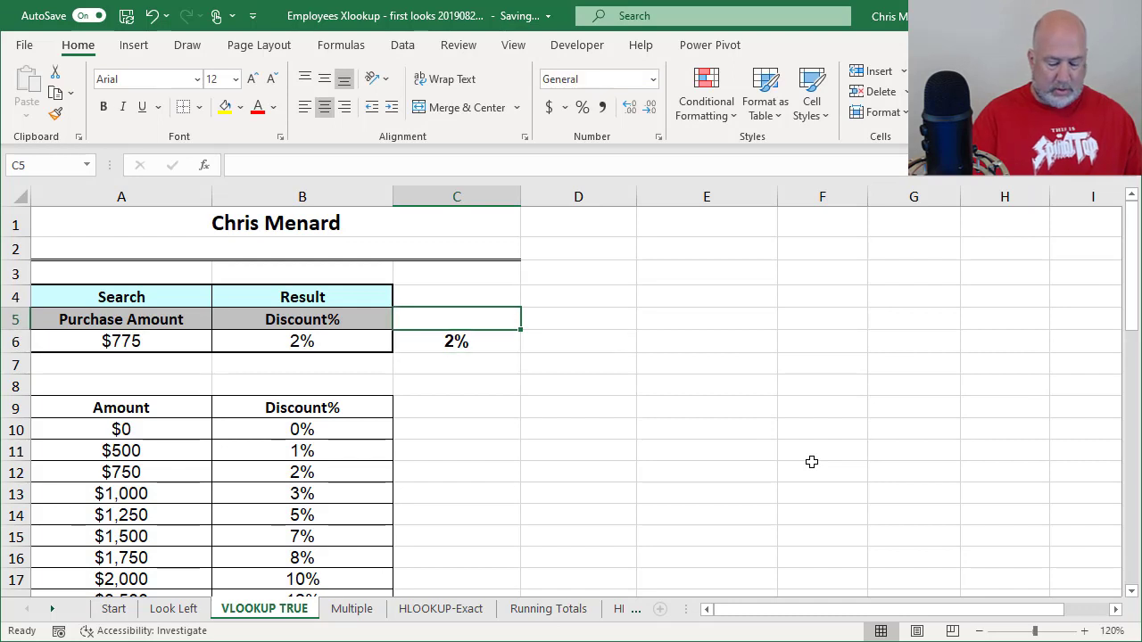
text(-)
key(BackSpace)
text(=for)
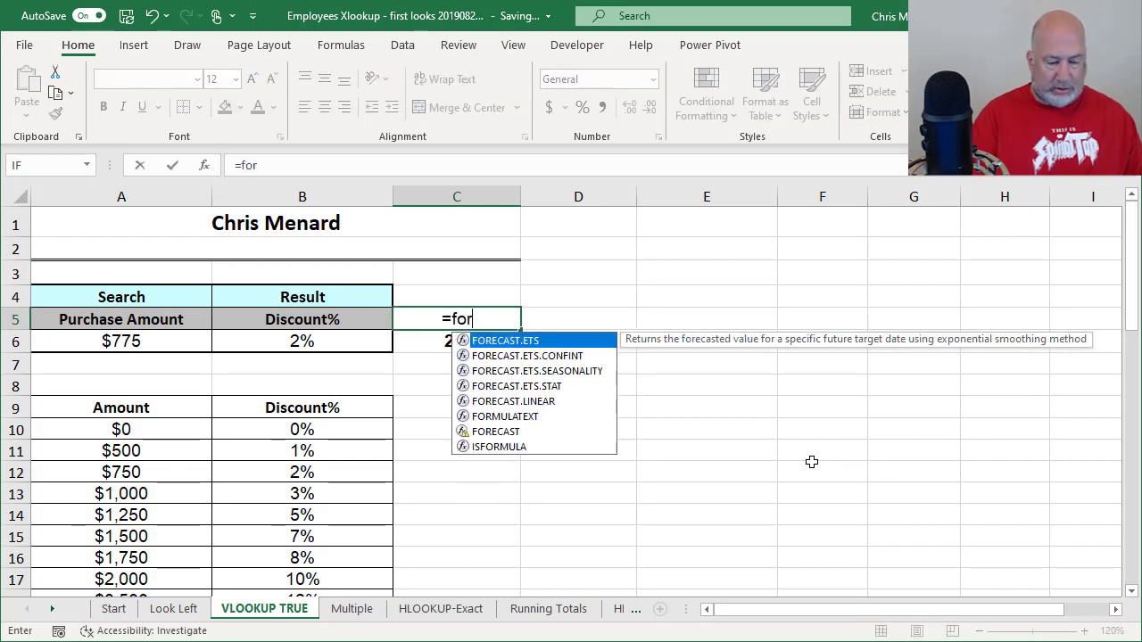
text(m)
key(Tab)
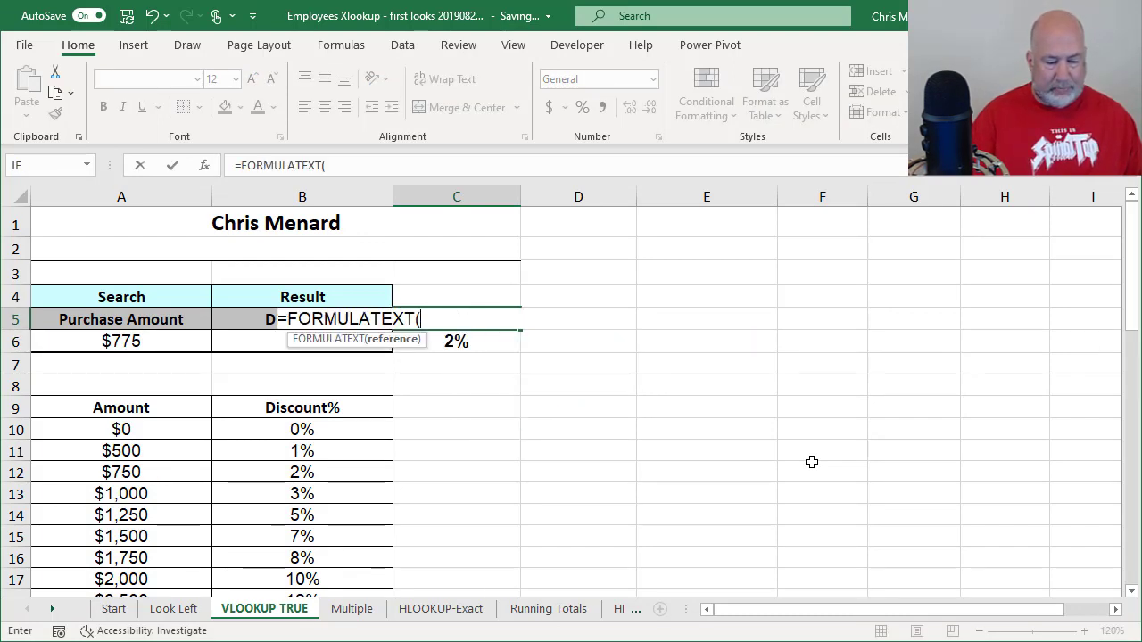
text(C6)
key(Return)
key(Up)
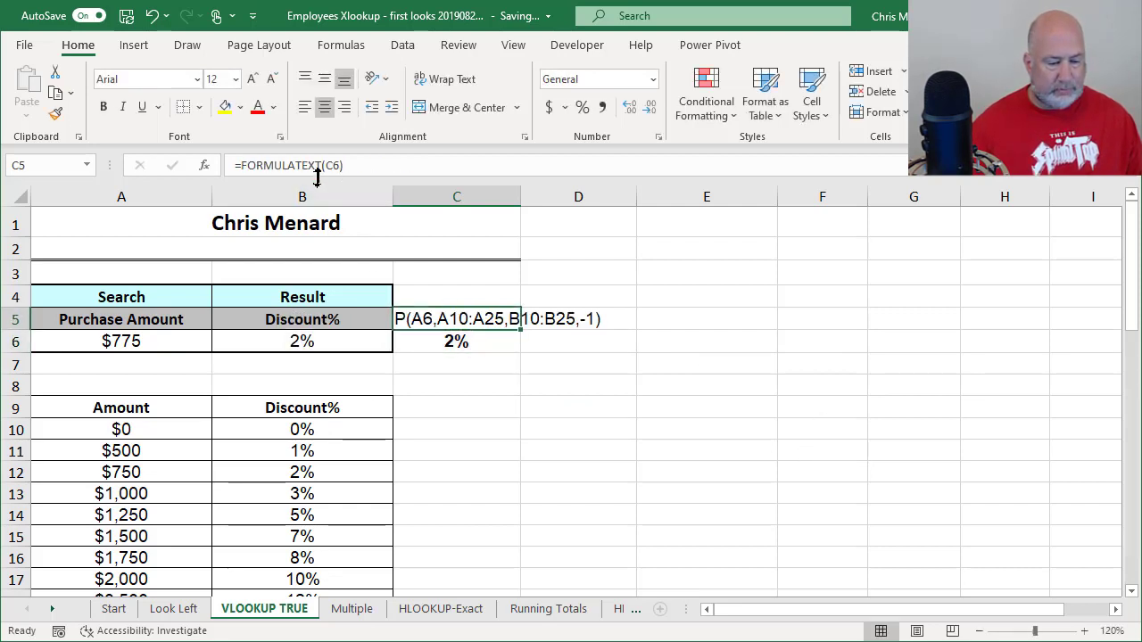
click(304, 107)
click(488, 348)
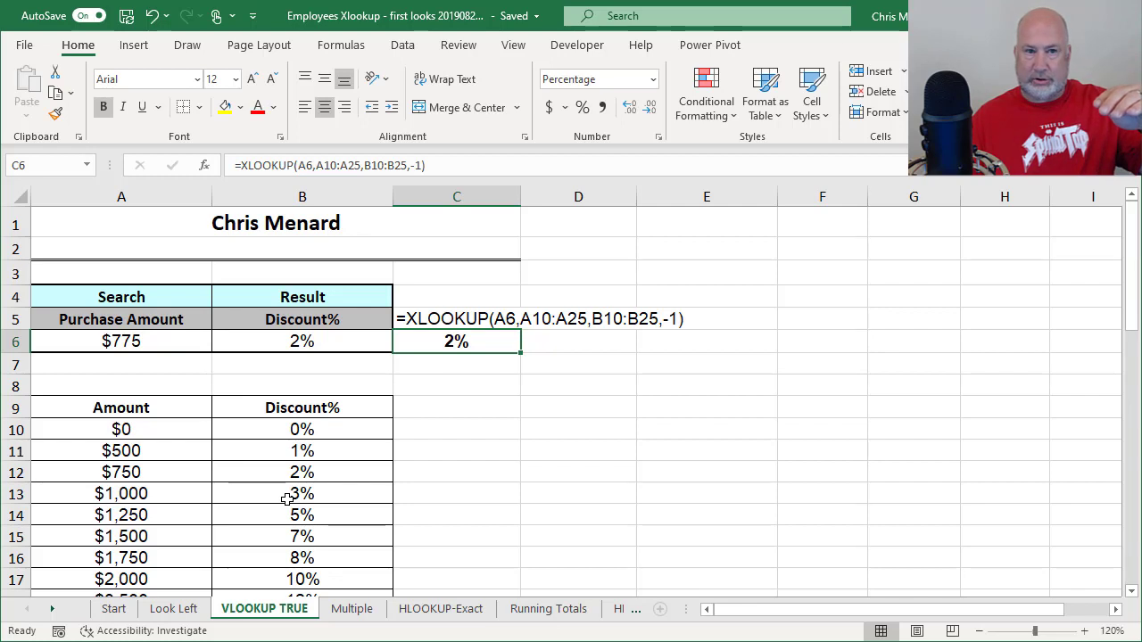
double_click(490, 342)
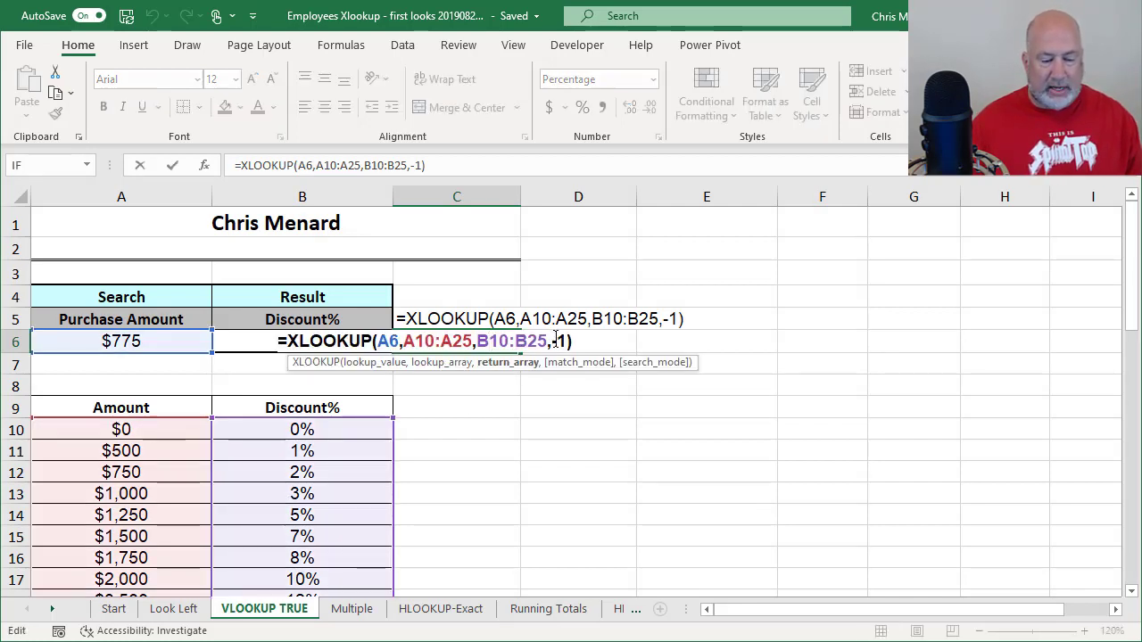
click(556, 341)
key(Delete)
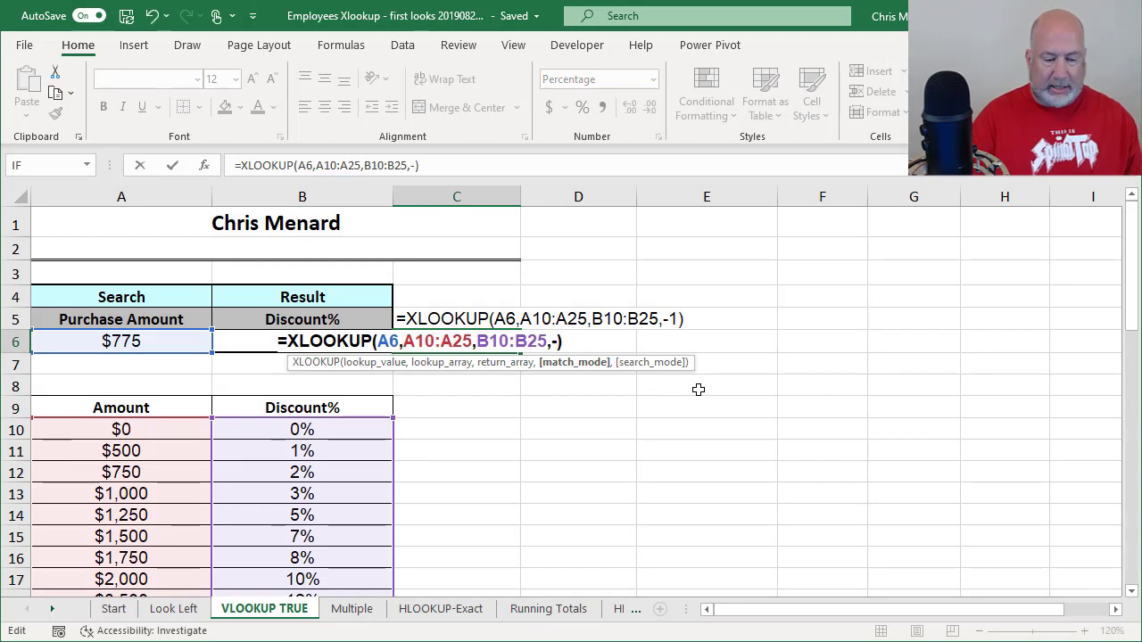
key(BackSpace)
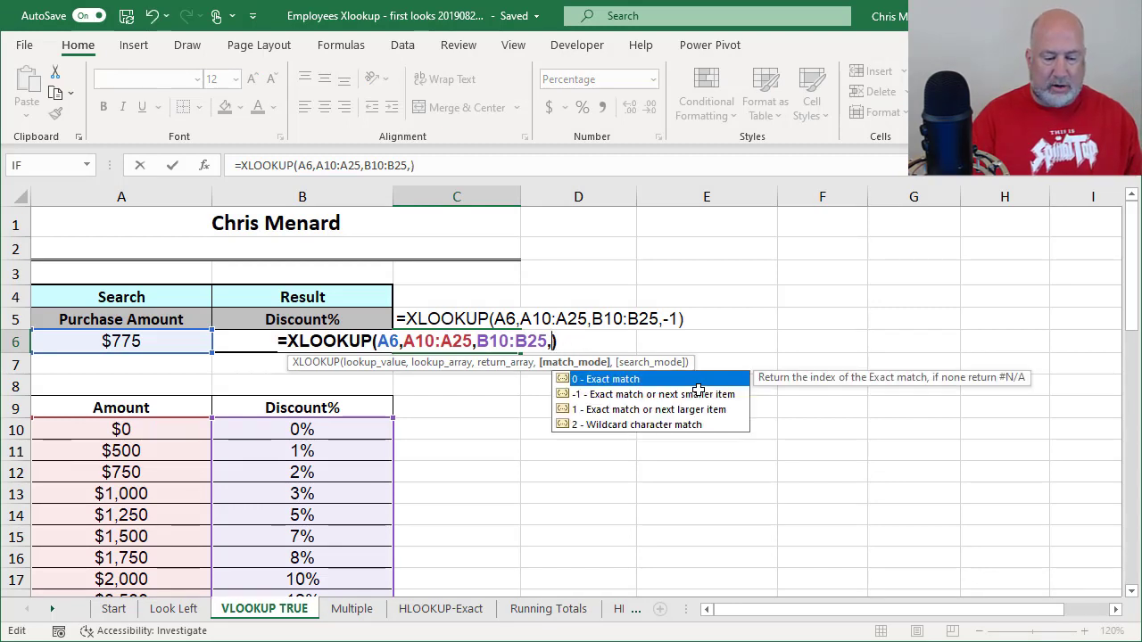
click(669, 322)
key(Escape)
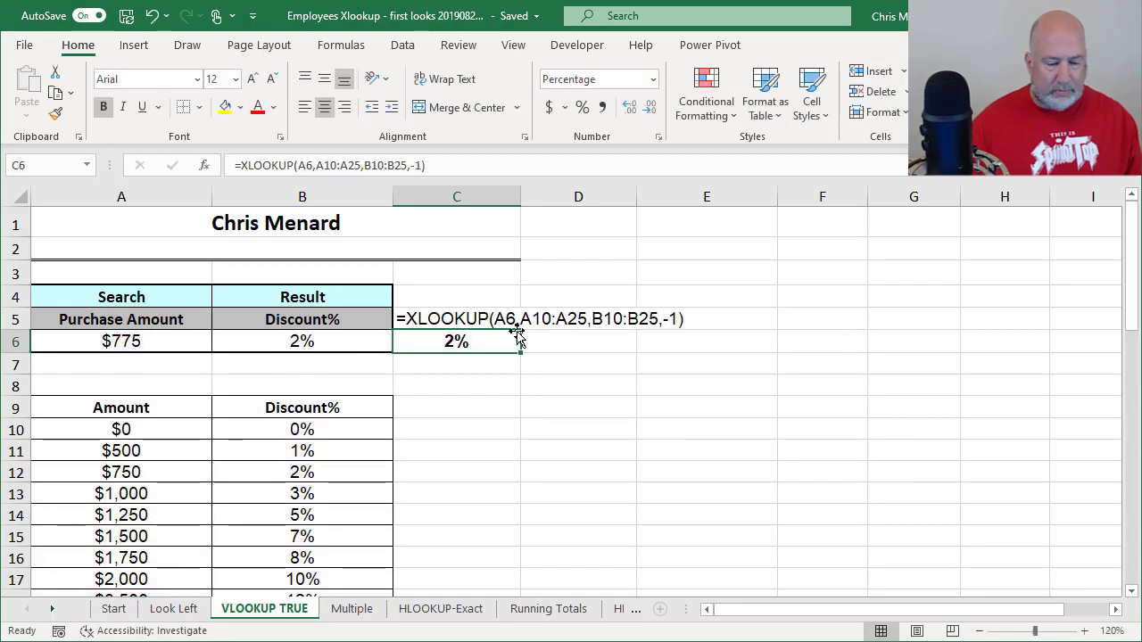
Change the match mode of the XLOOKUP formula in C6 to 1, exact match or next larger item
key(F2)
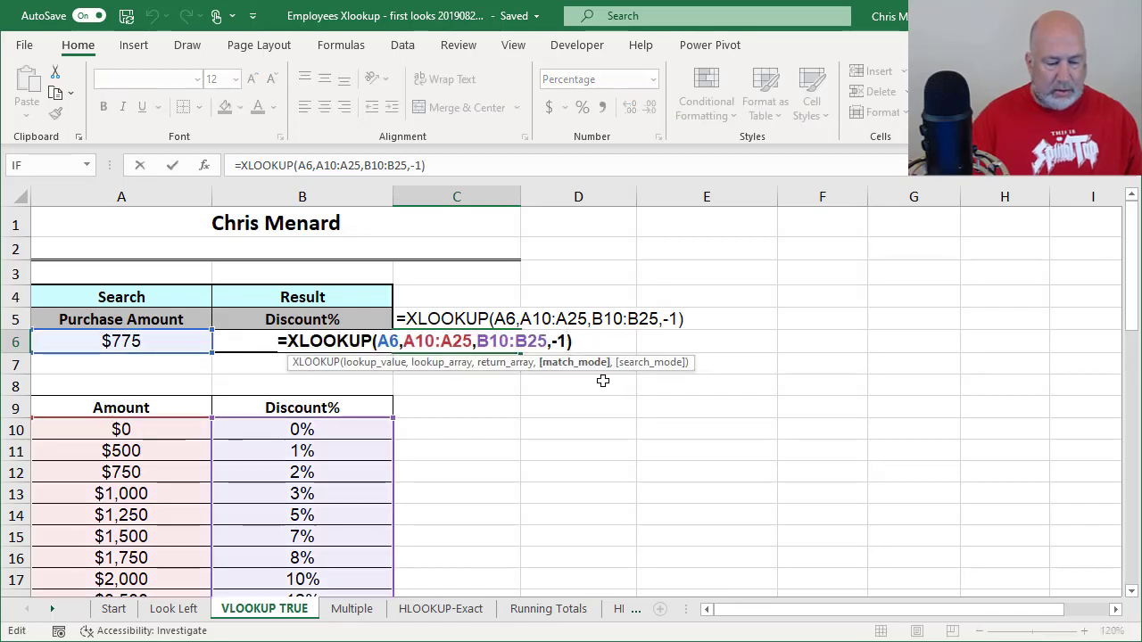
key(BackSpace)
key(BackSpace)
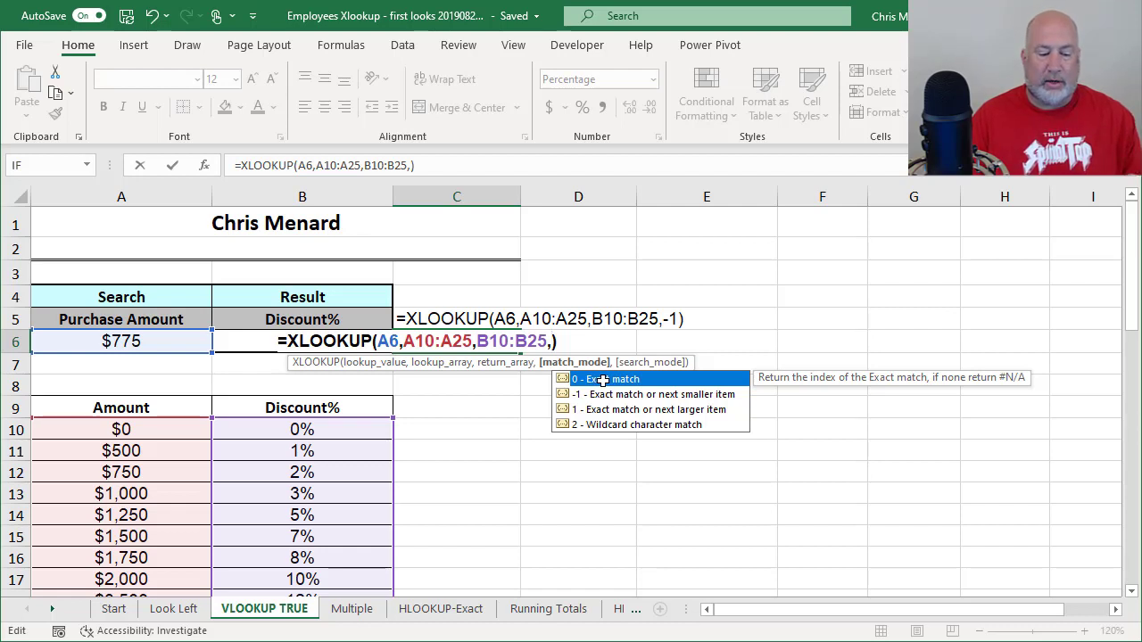
text(1)
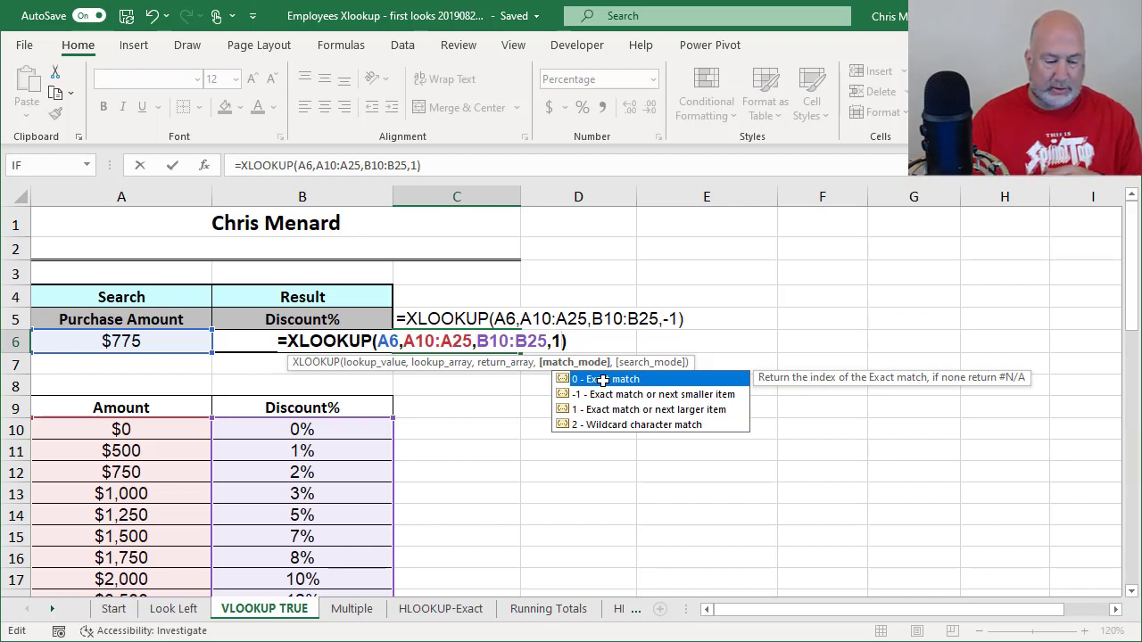
key(Return)
key(Up)
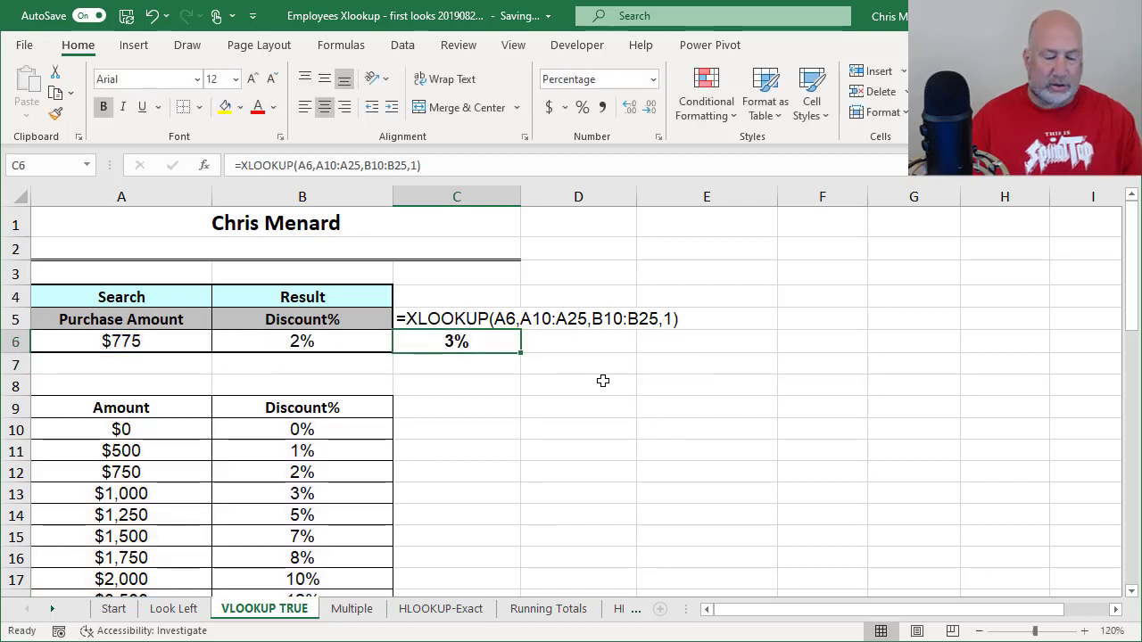
Set the purchase amount in A6 to 1250 to compare the VLOOKUP and XLOOKUP discounts on an exact match
key(Left)
key(Left)
key(Right)
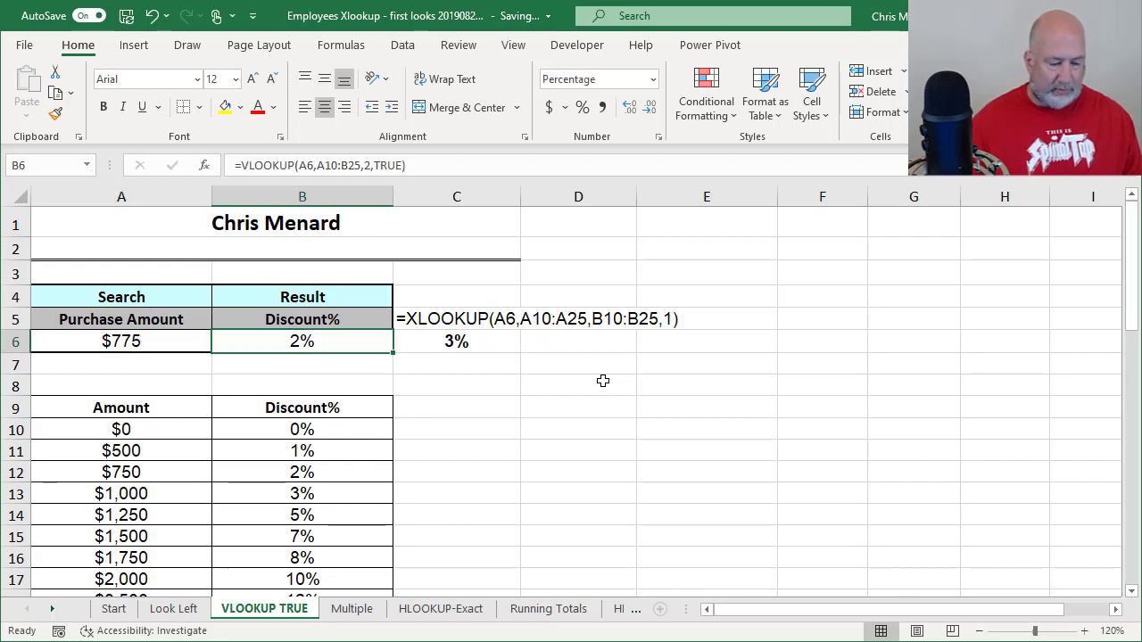
click(107, 348)
text(1250)
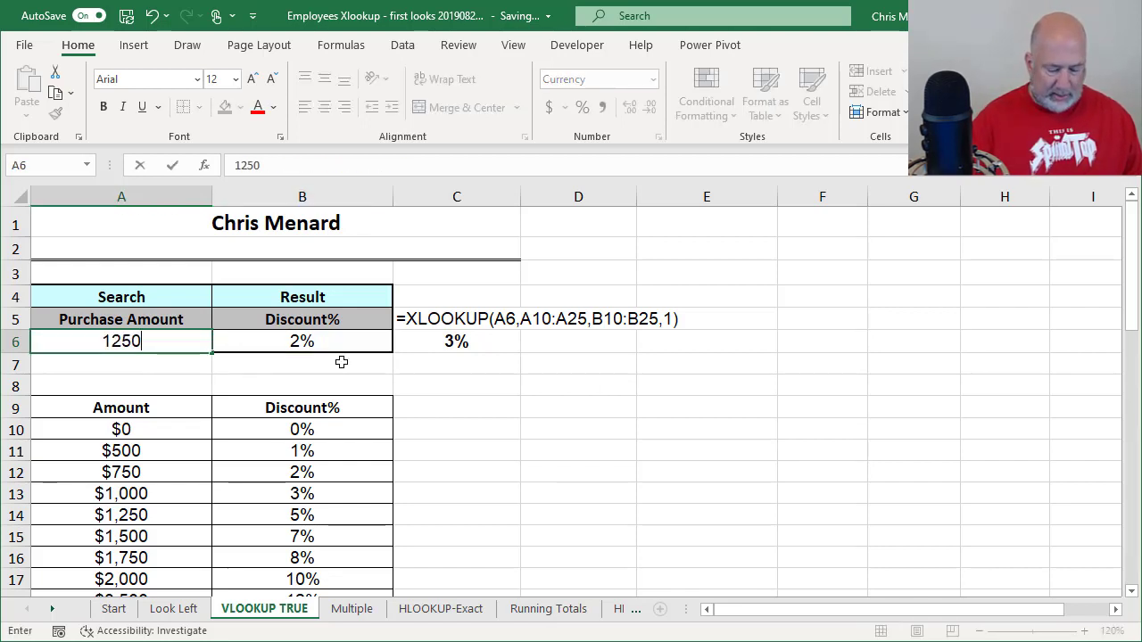
key(ctrl+Return)
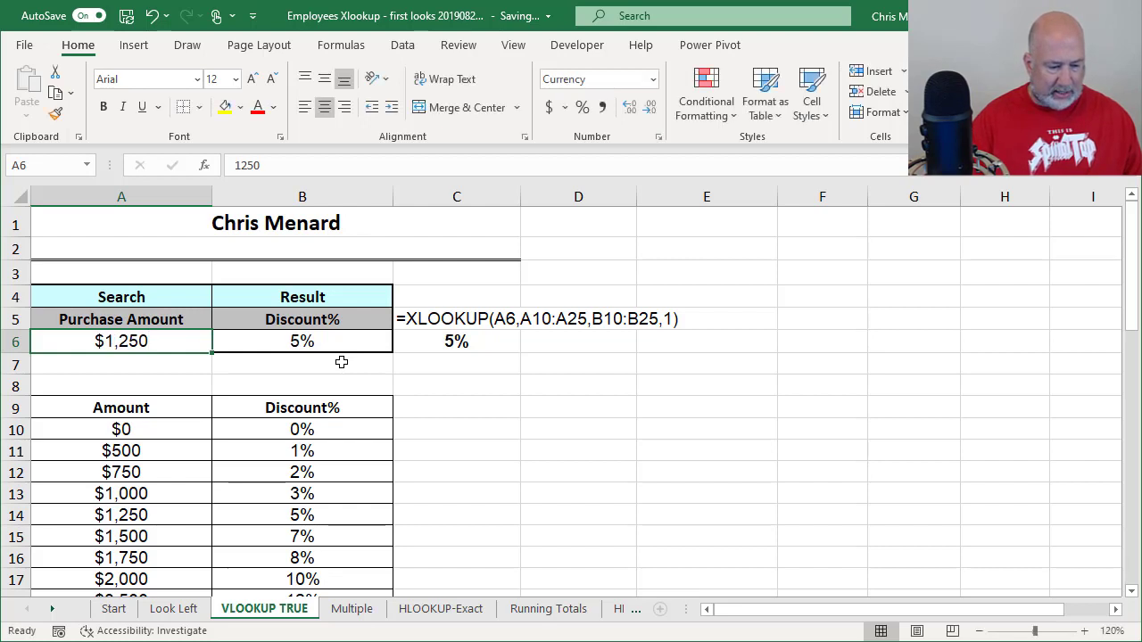
Set the purchase amount in A6 to 1251 to compare the VLOOKUP and XLOOKUP discounts between two tiers
key(Up)
text(12)
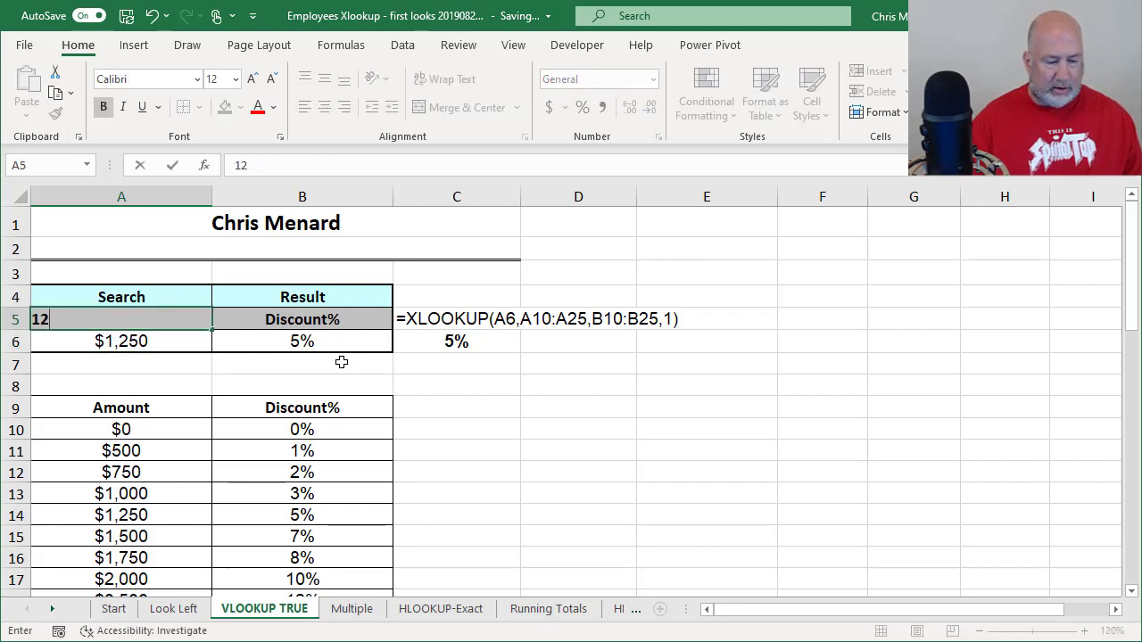
key(Escape)
key(Down)
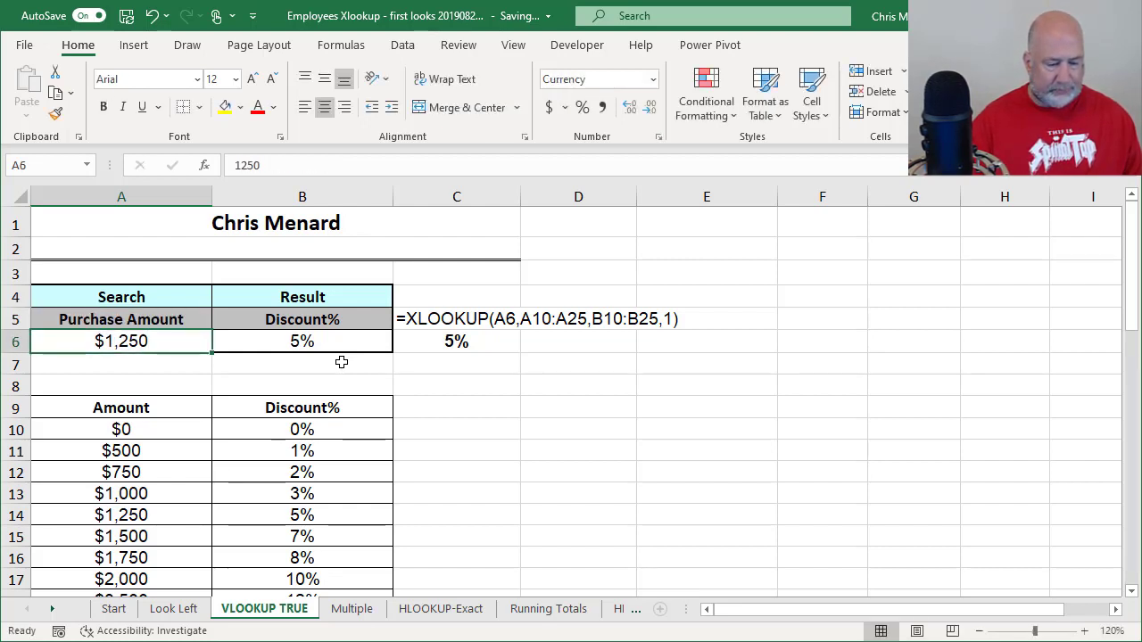
text(1251)
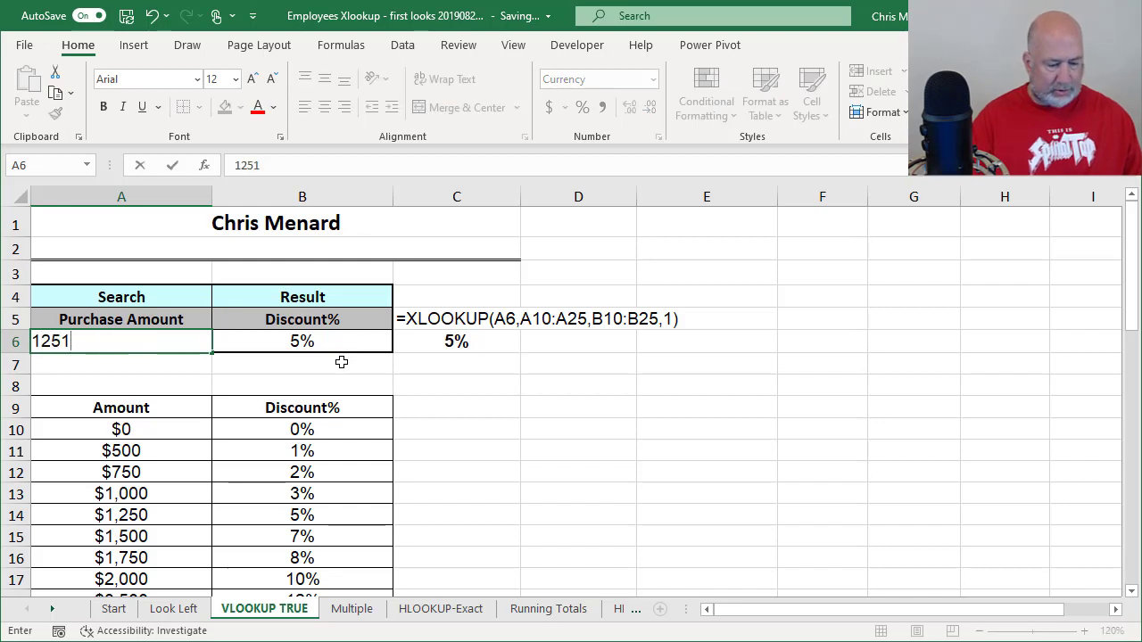
key(ctrl+Return)
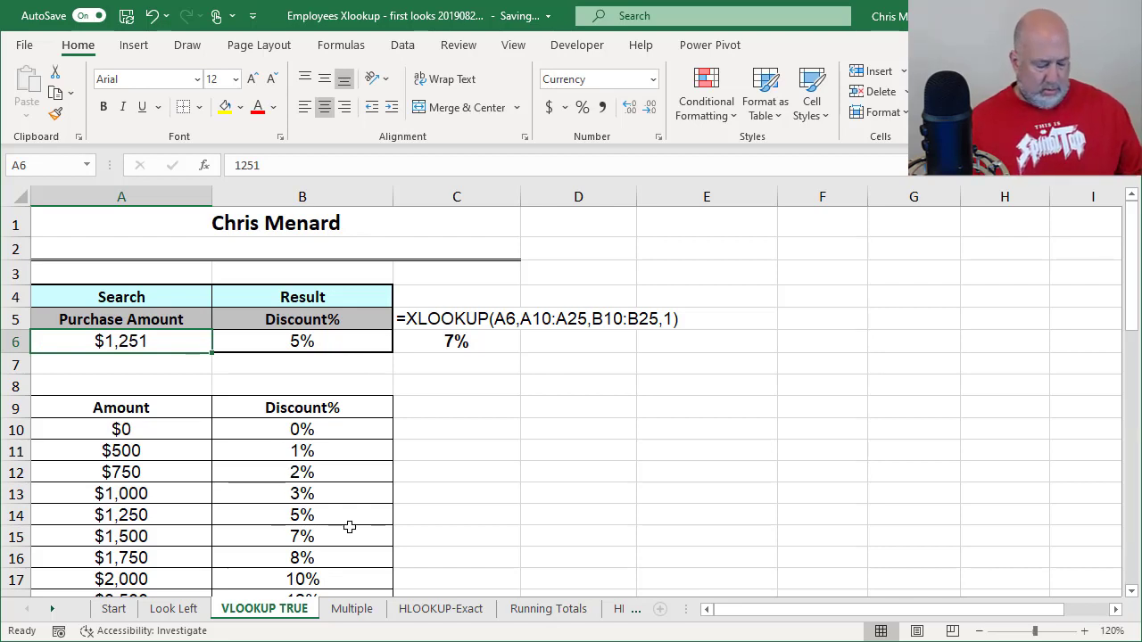
Check the browser article's list of VLOOKUP limitations and inspect the VLOOKUP formula in B12 of the Running Totals sheet
key(alt+Tab)
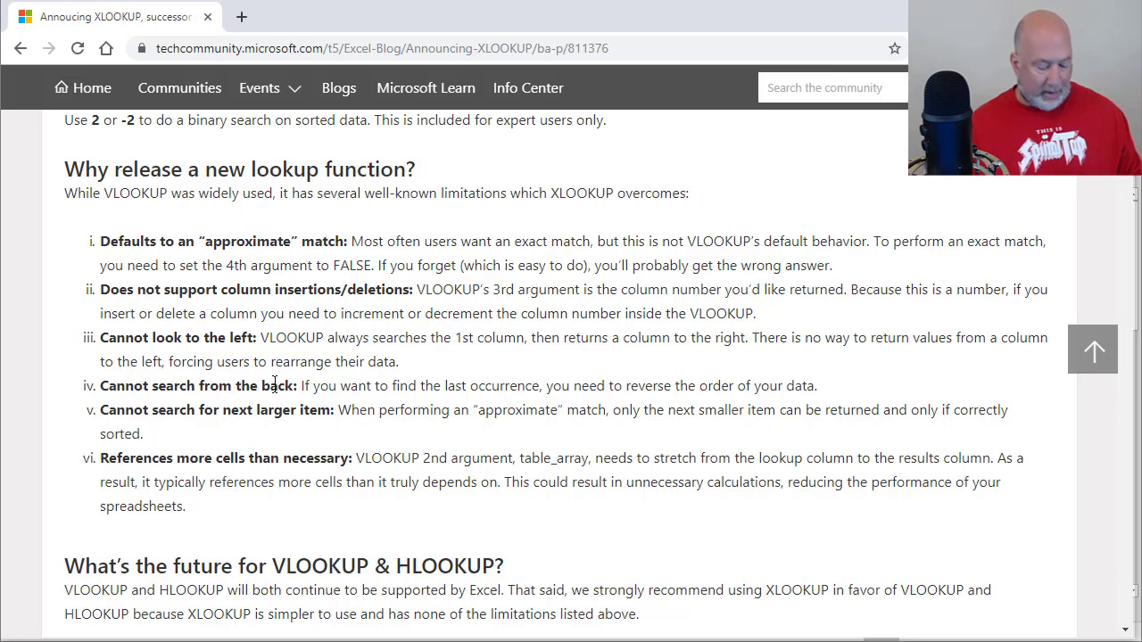
key(alt+Tab)
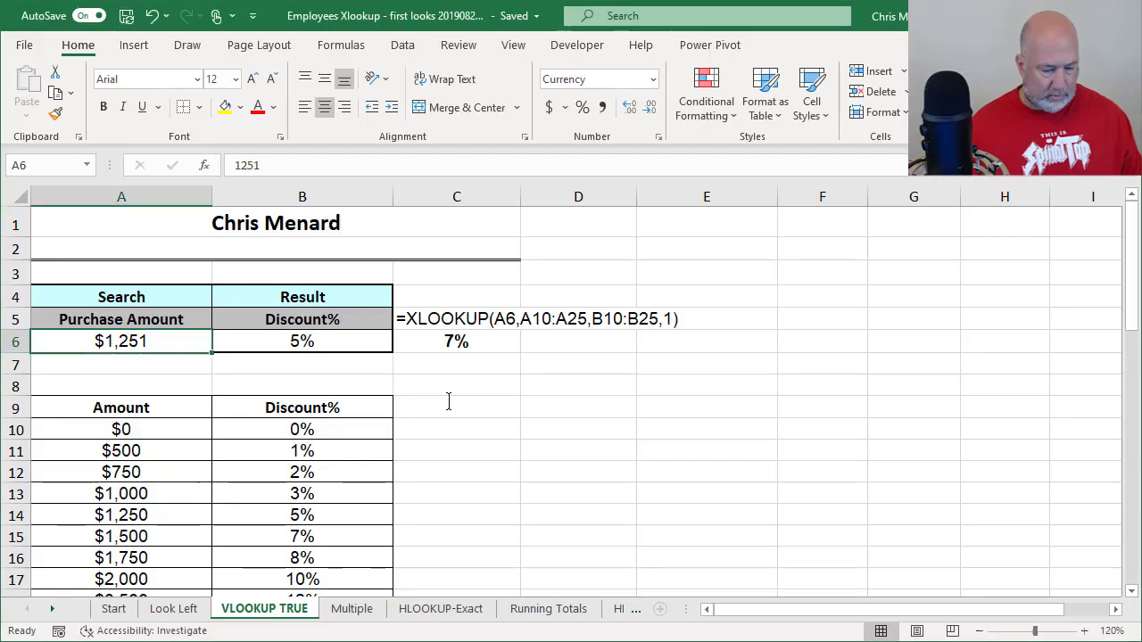
click(539, 614)
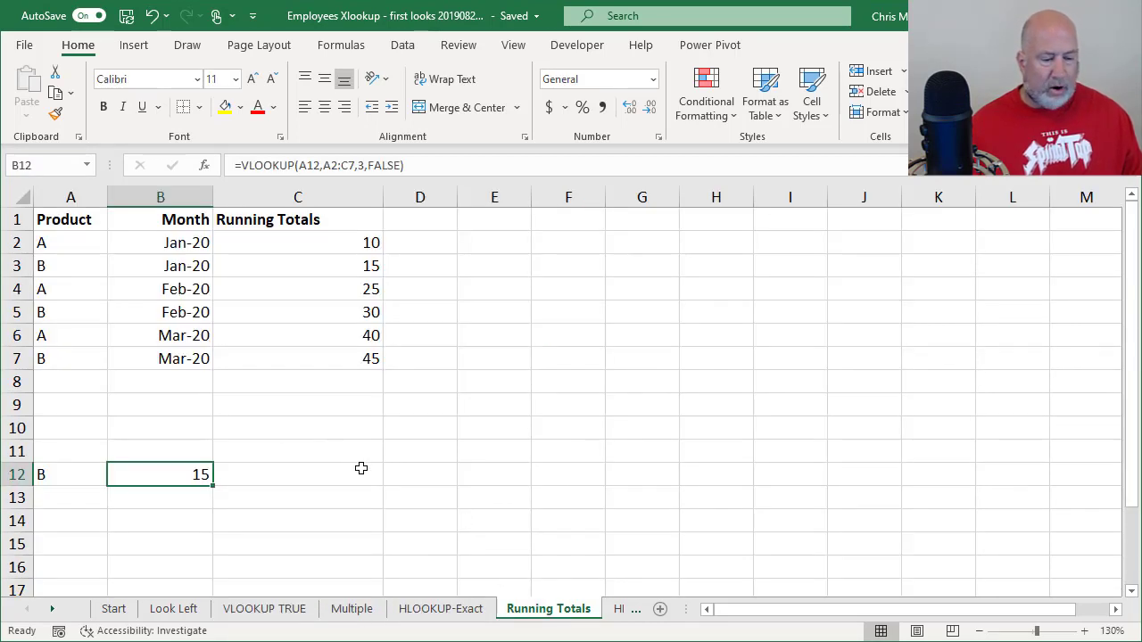
double_click(170, 473)
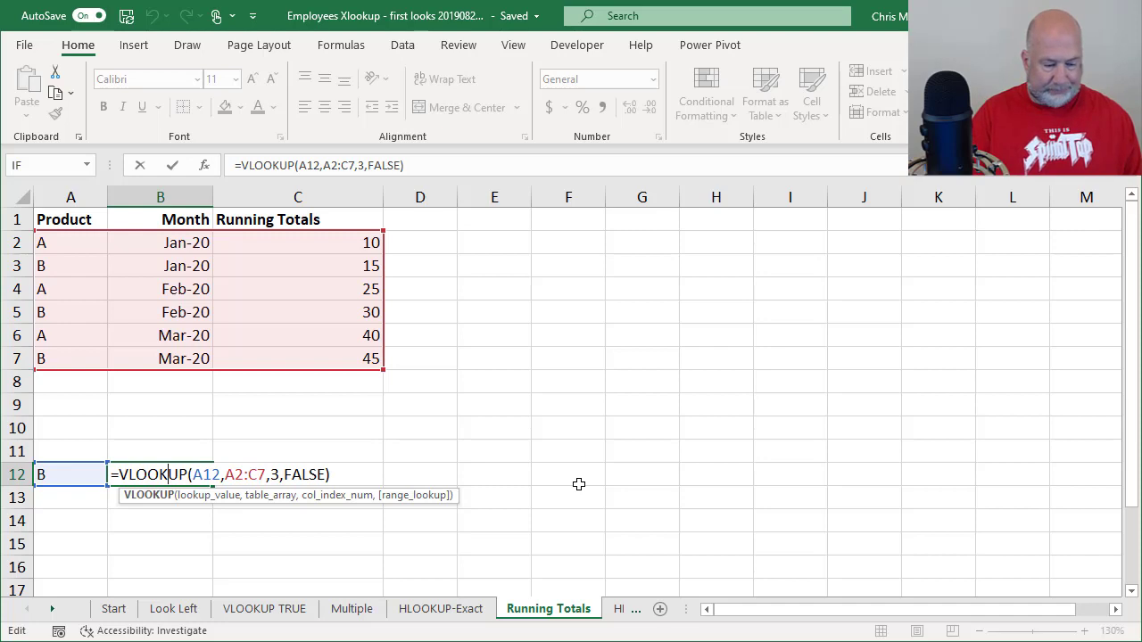
key(ctrl+Return)
Enter =XLOOKUP(A12,A2:A7,C2:C7,0,-1) in C12 to return product B's running total by searching last to first
key(Right)
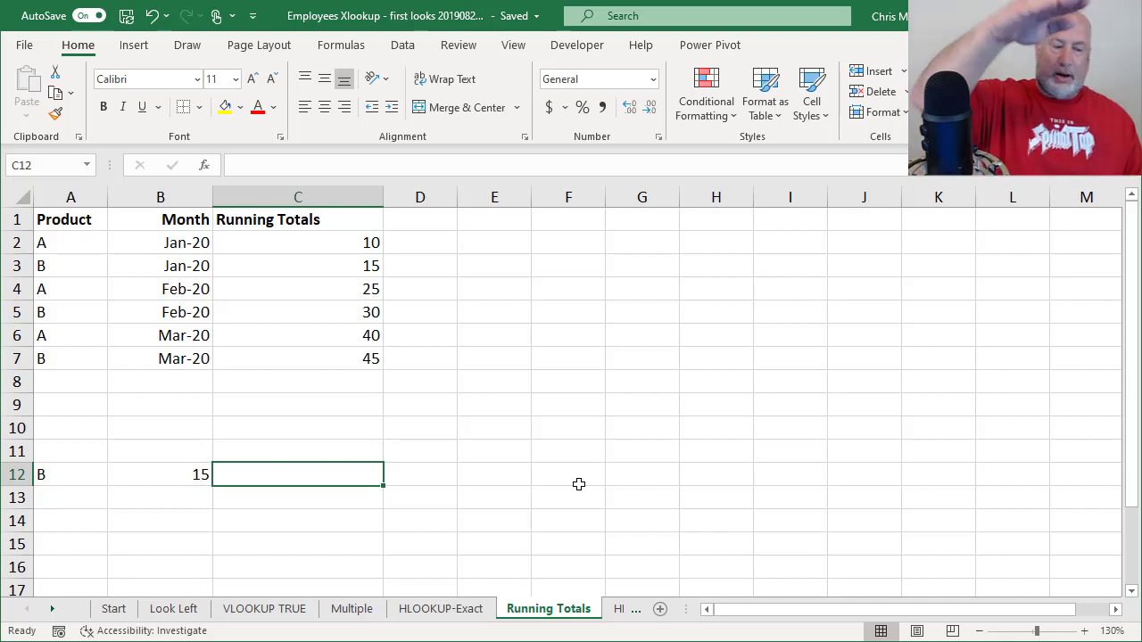
text(=)
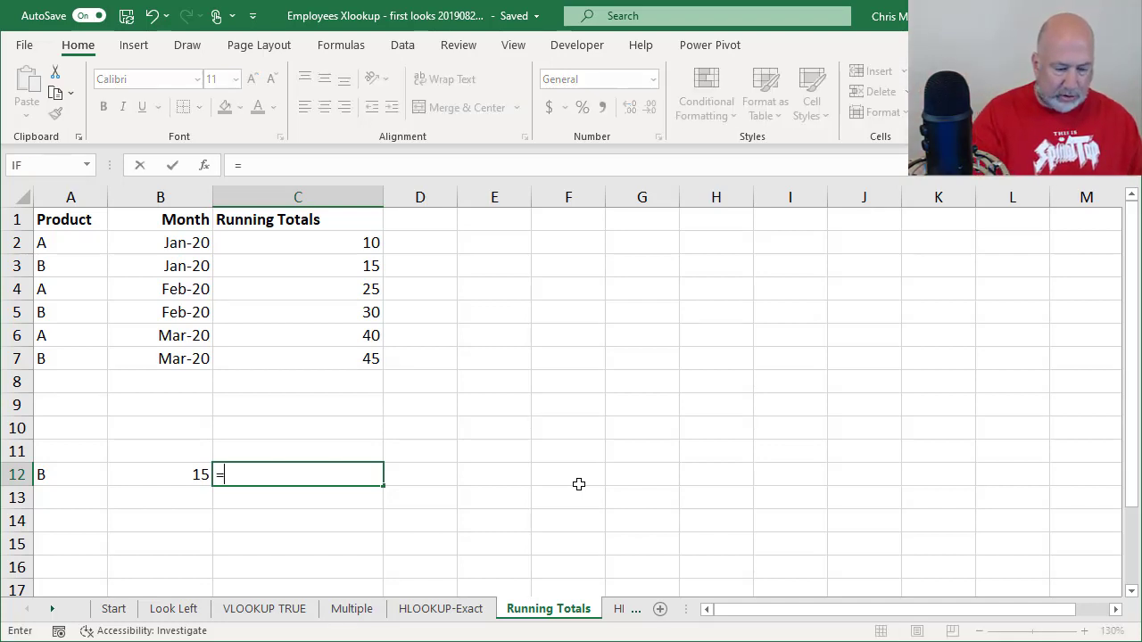
text(xl)
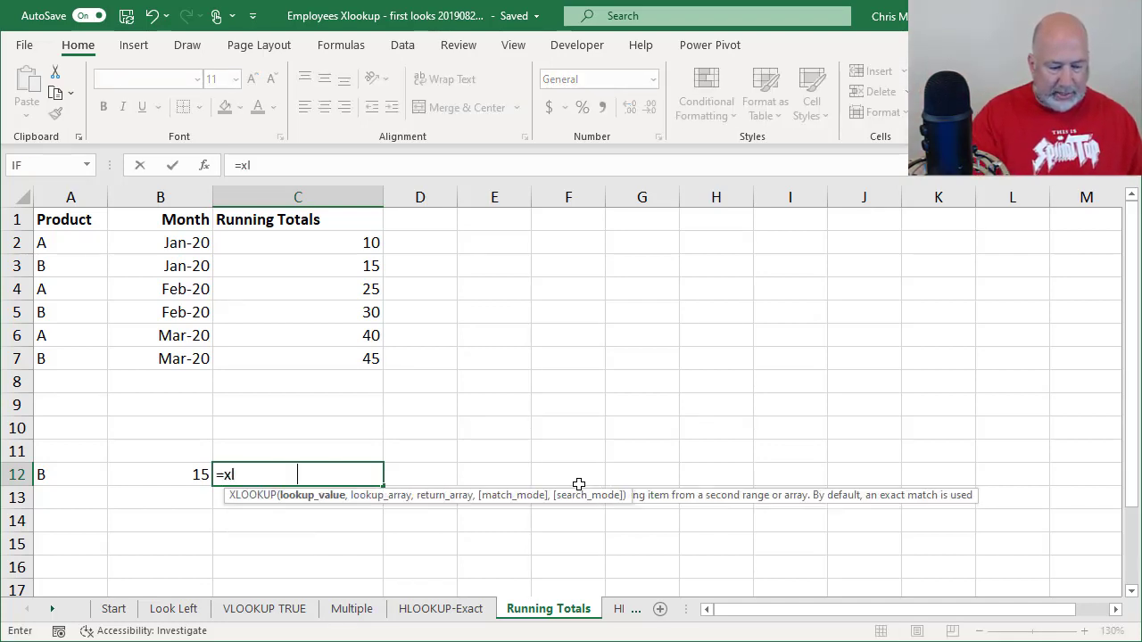
key(Tab)
click(79, 478)
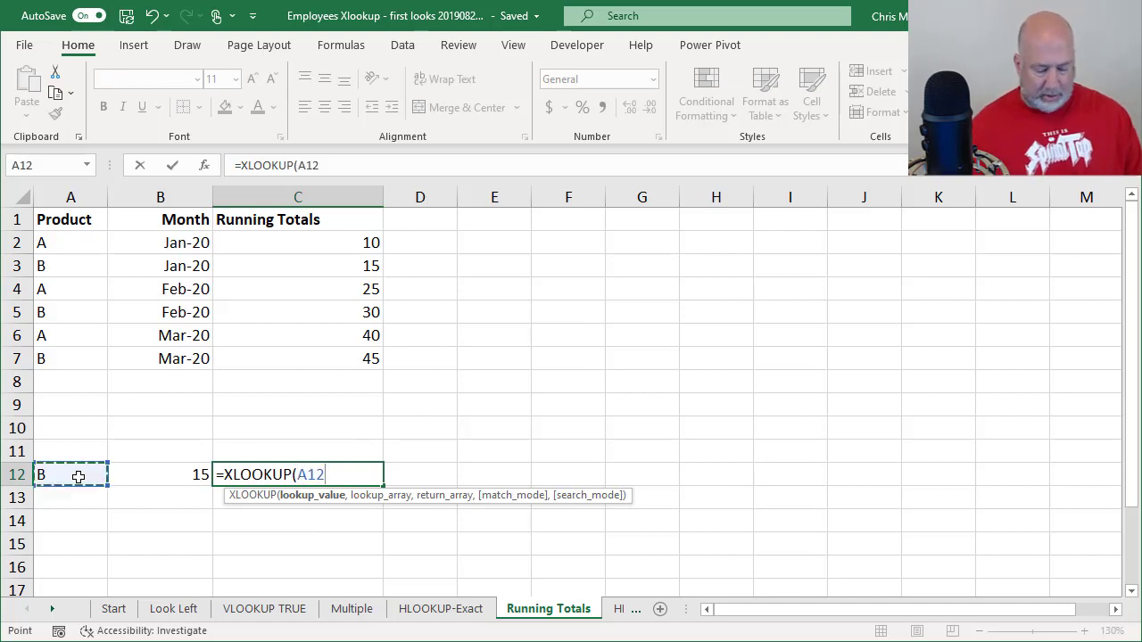
text(,)
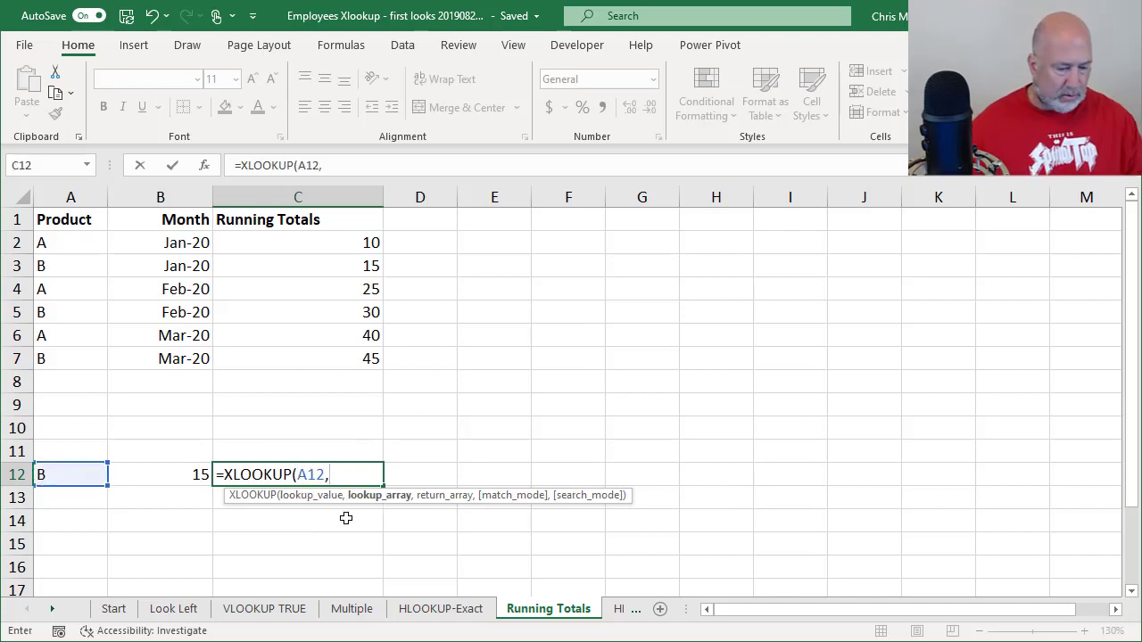
drag(84, 245, 79, 348)
text(,)
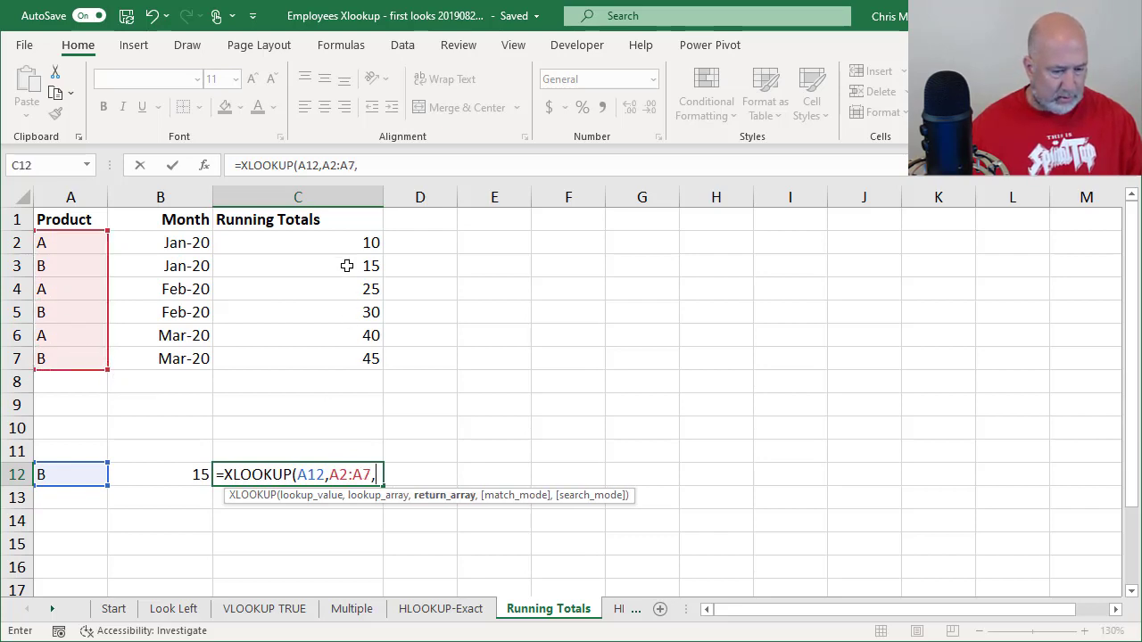
drag(337, 243, 331, 363)
text(,)
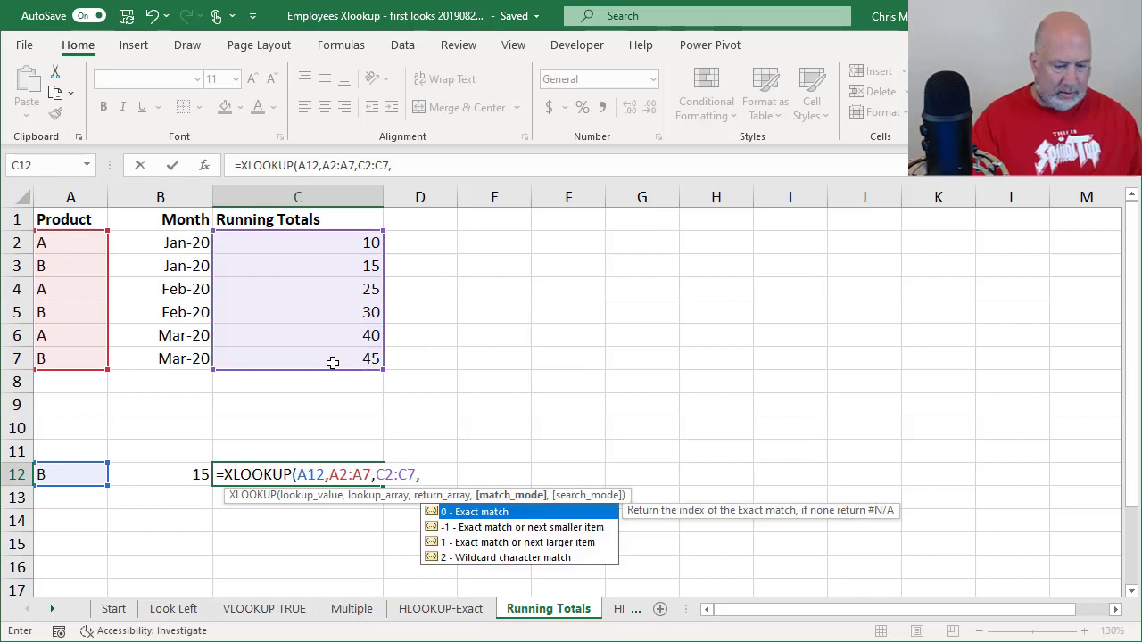
text(0,)
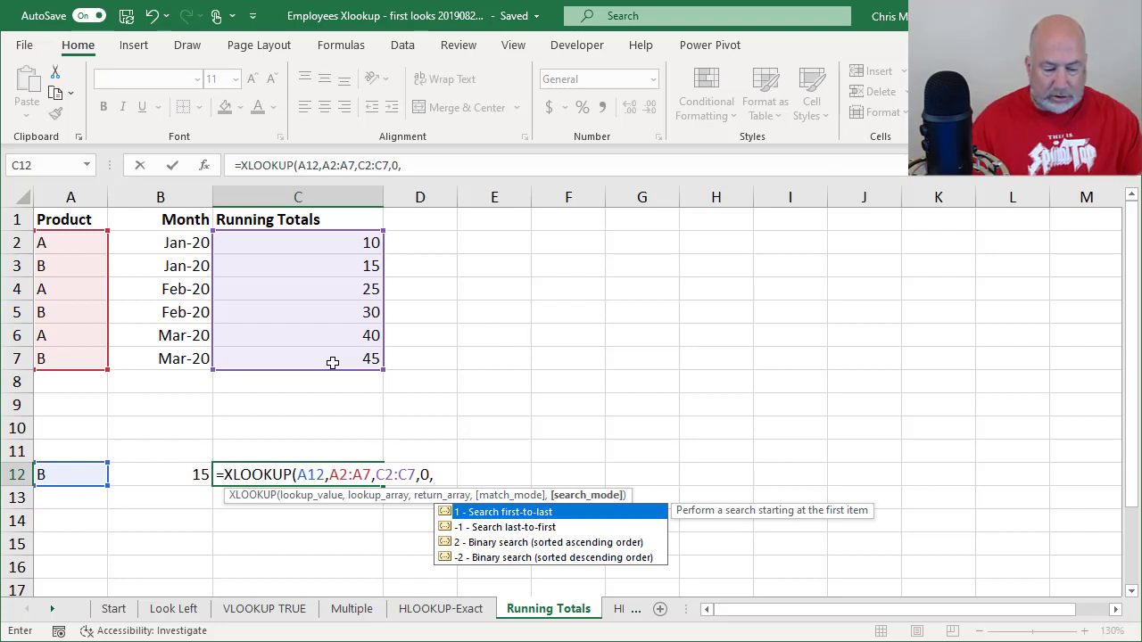
text(-1)
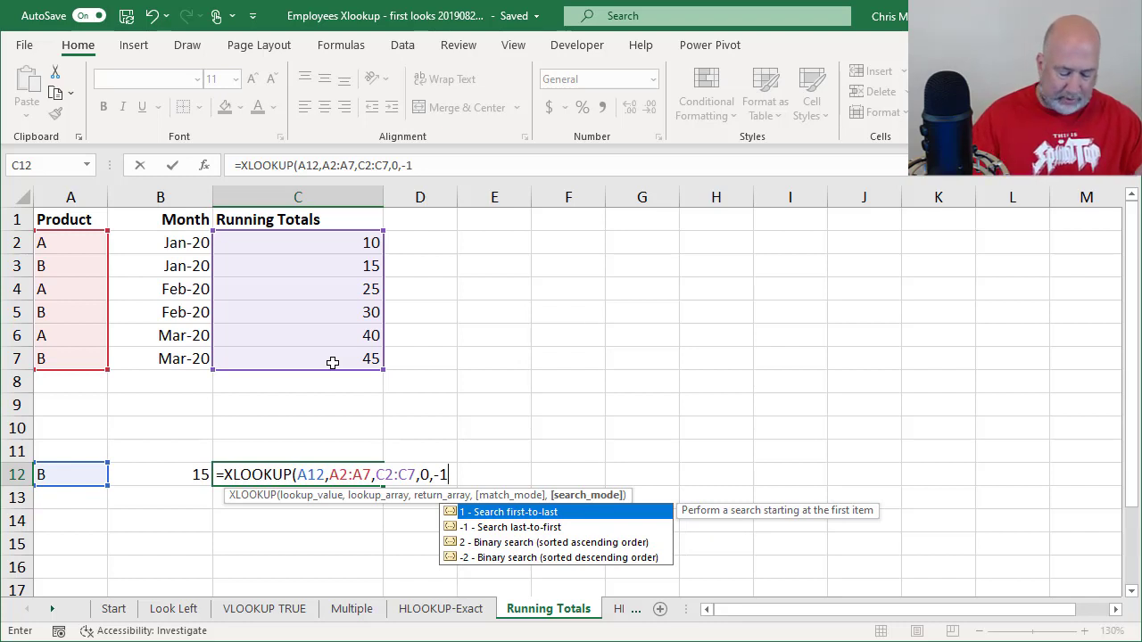
key(Return)
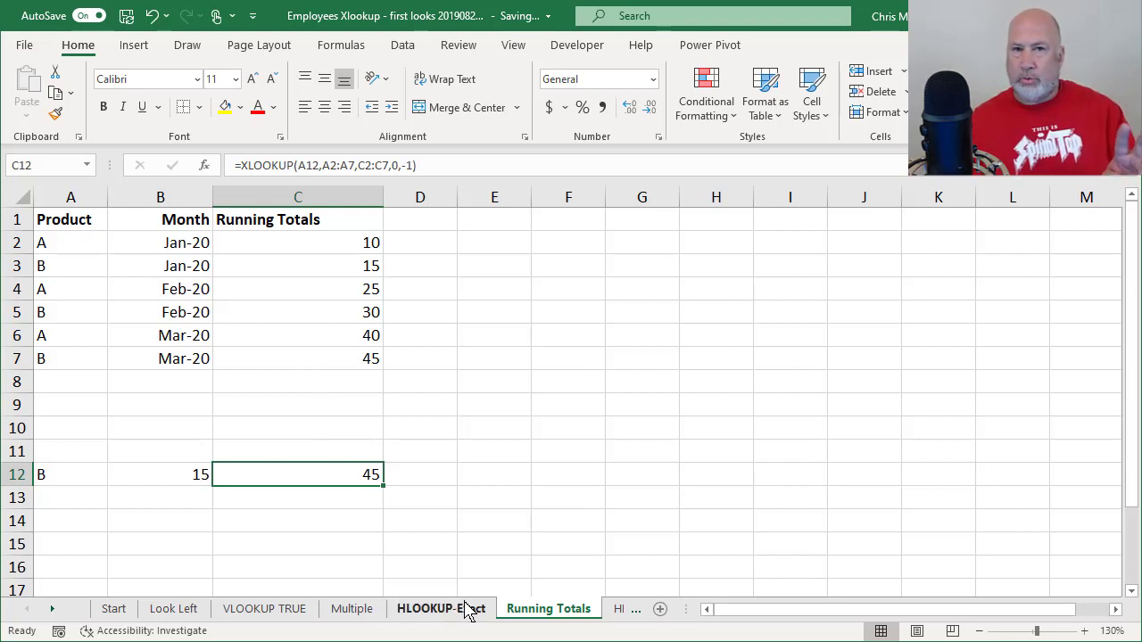
Delete the empty column G on the Multiple sheet and zoom the sheet to 130%
click(358, 610)
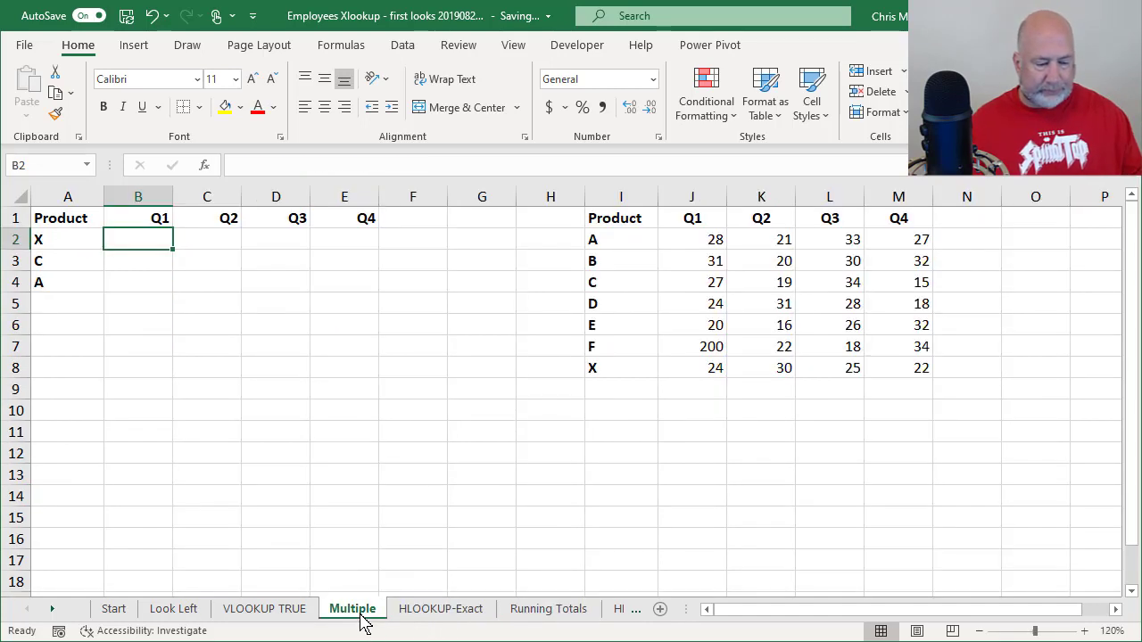
click(1083, 630)
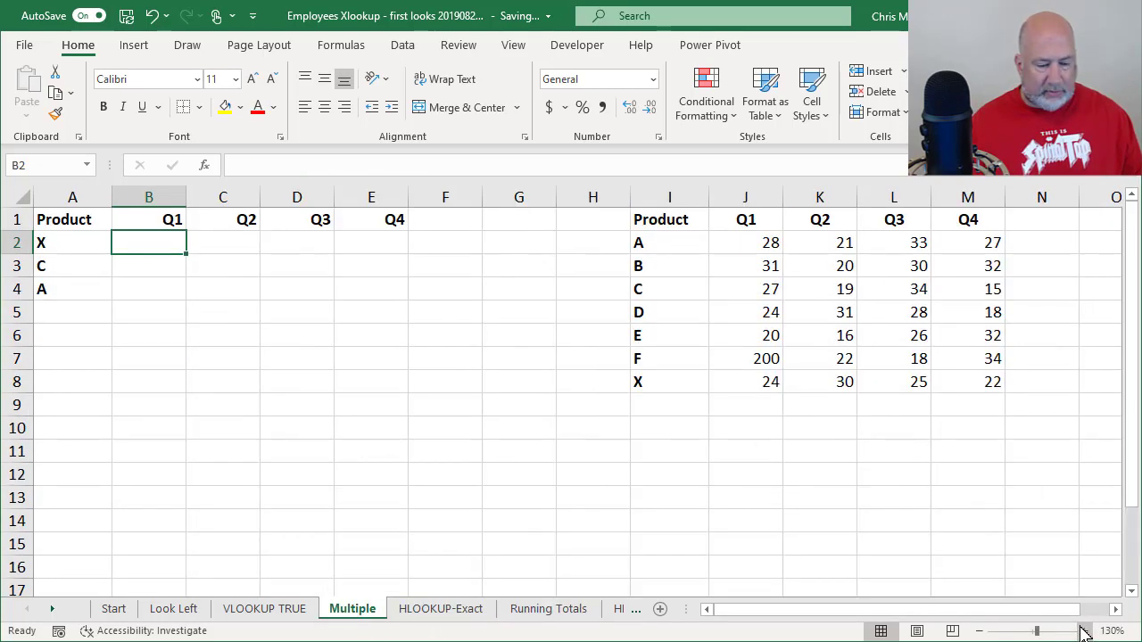
right_click(524, 199)
click(571, 356)
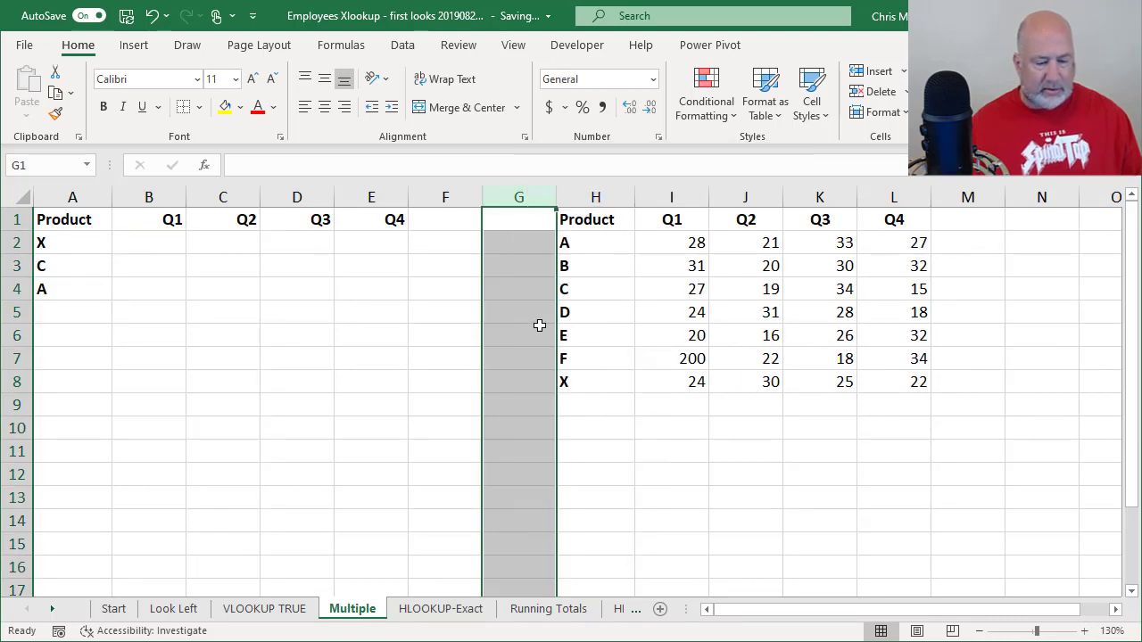
click(77, 232)
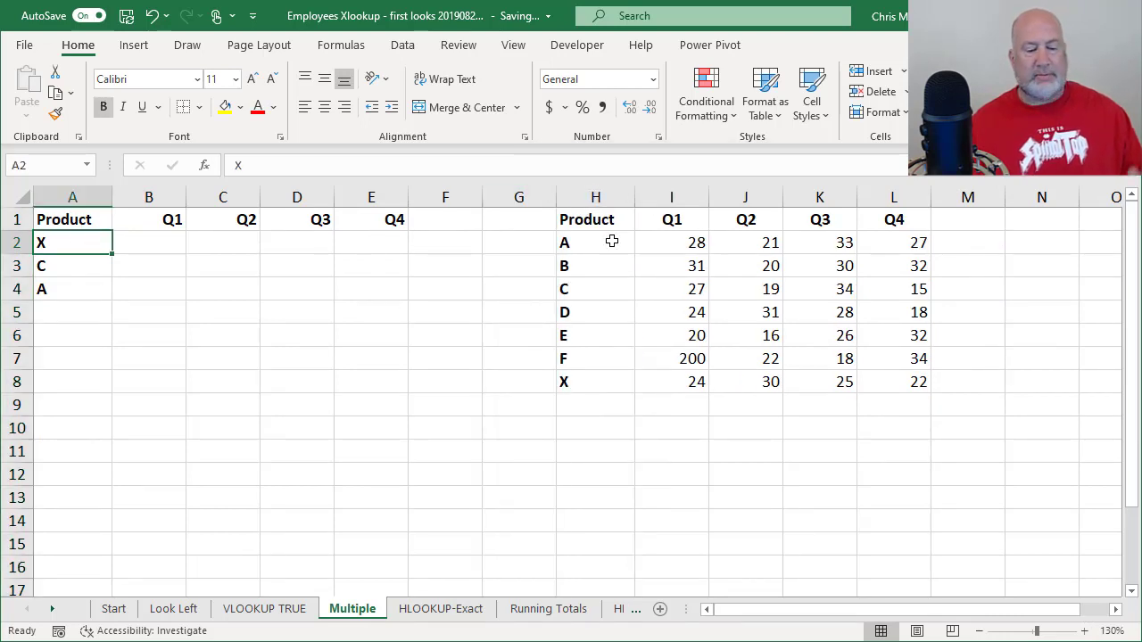
drag(609, 220, 889, 381)
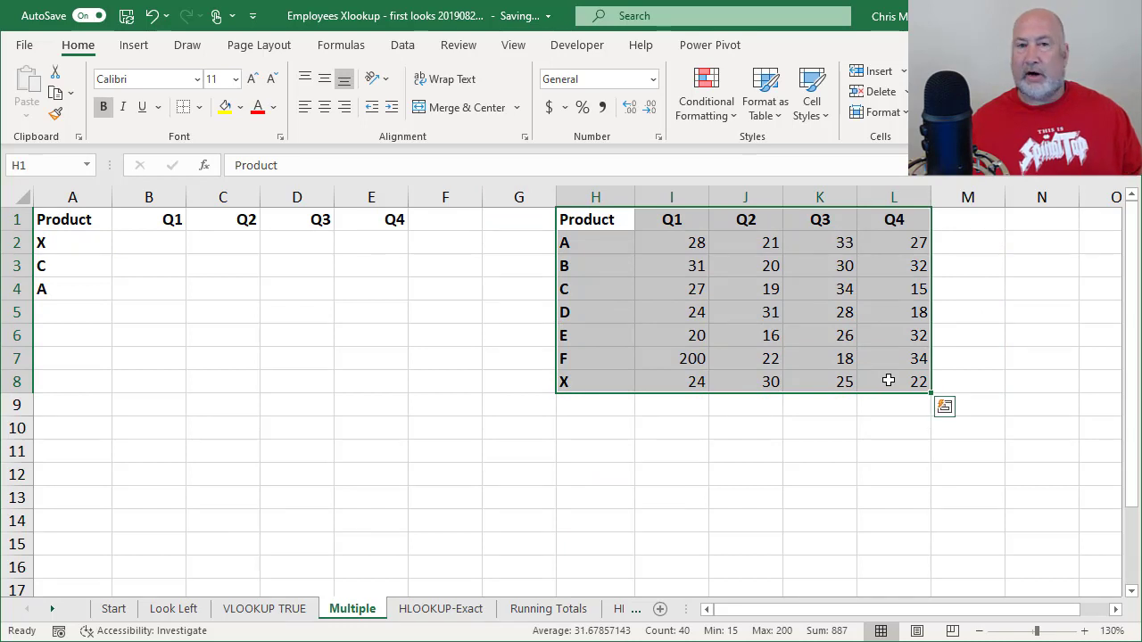
click(66, 245)
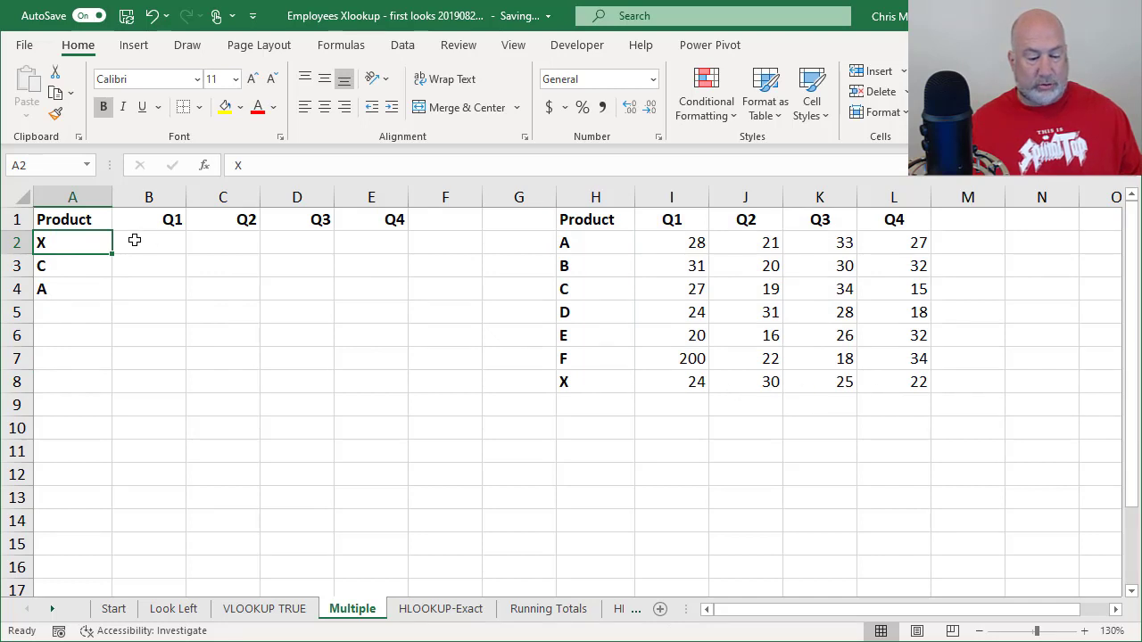
Enter =XLOOKUP($A2,$H$2:$H$8,I$2:L$8) in B2 to return all four quarters for product X with one formula
click(138, 240)
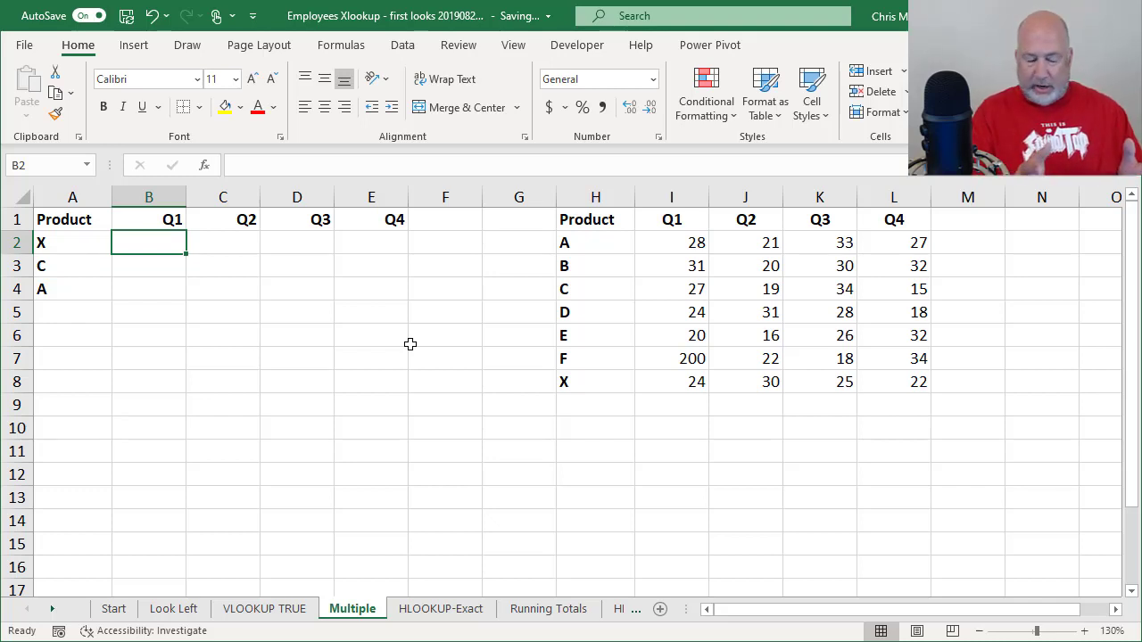
text(=xl)
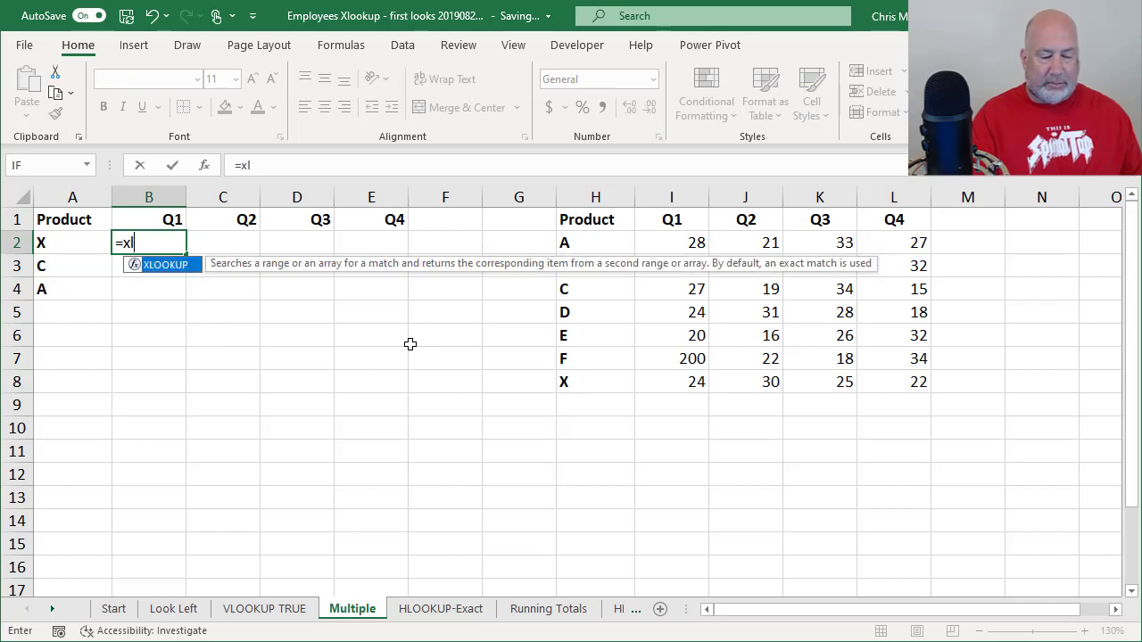
key(Tab)
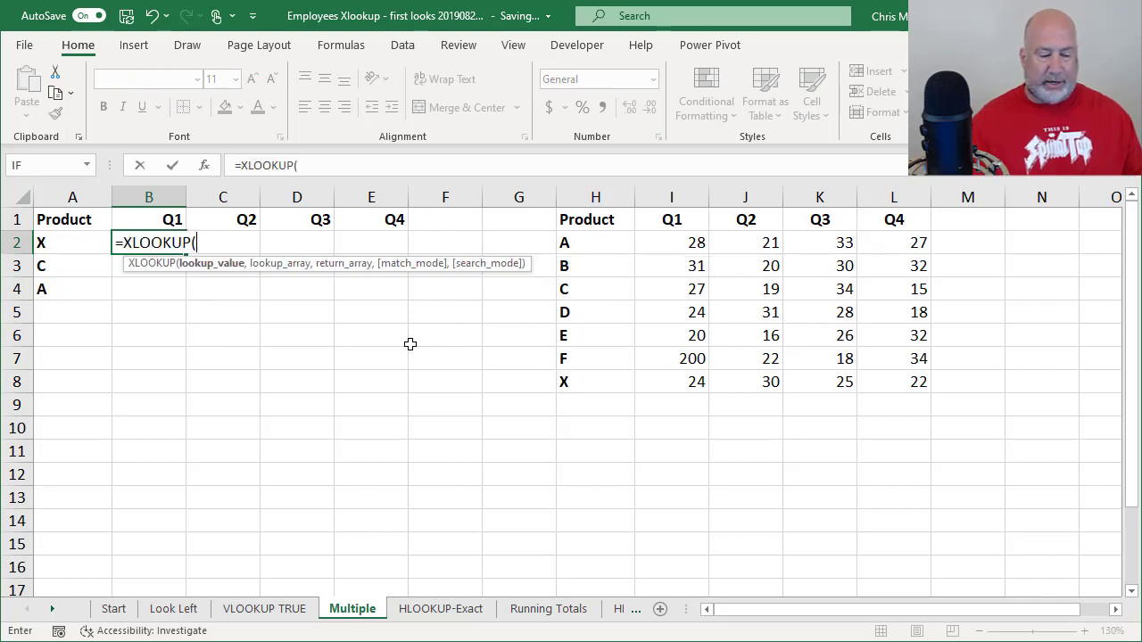
click(70, 242)
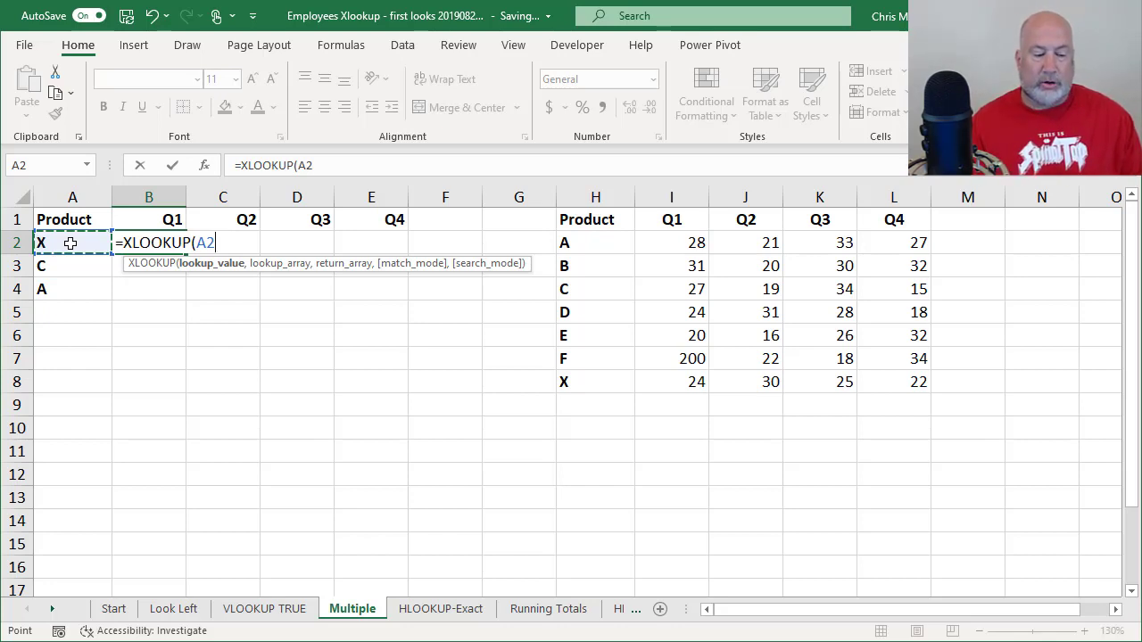
key(F4)
key(F4)
key(F4)
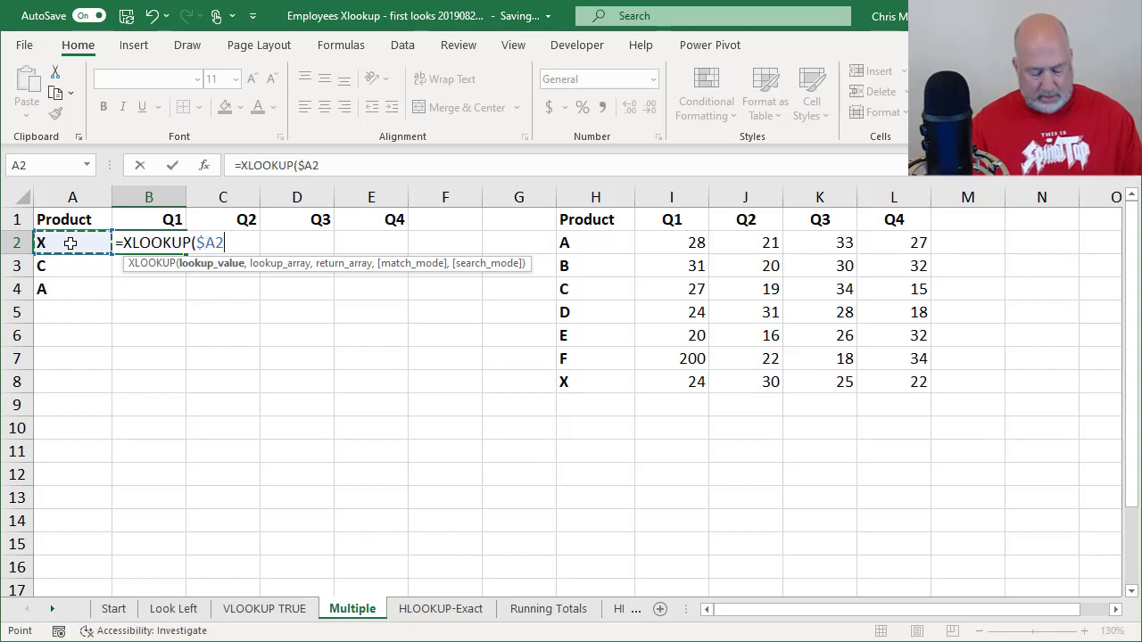
text(,)
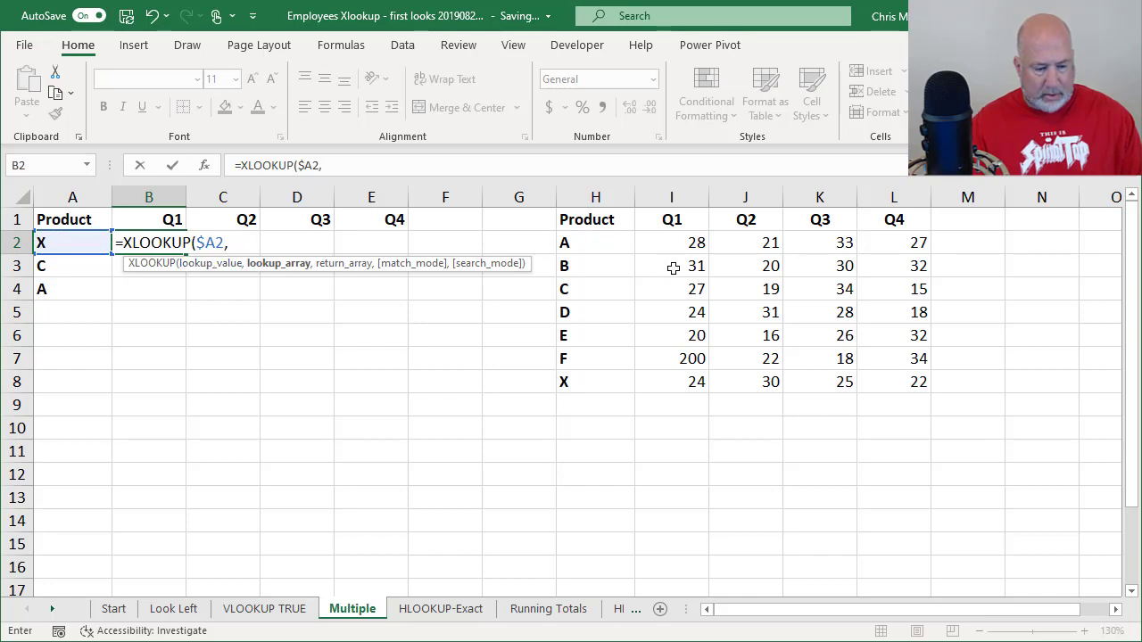
drag(604, 250, 589, 377)
key(F4)
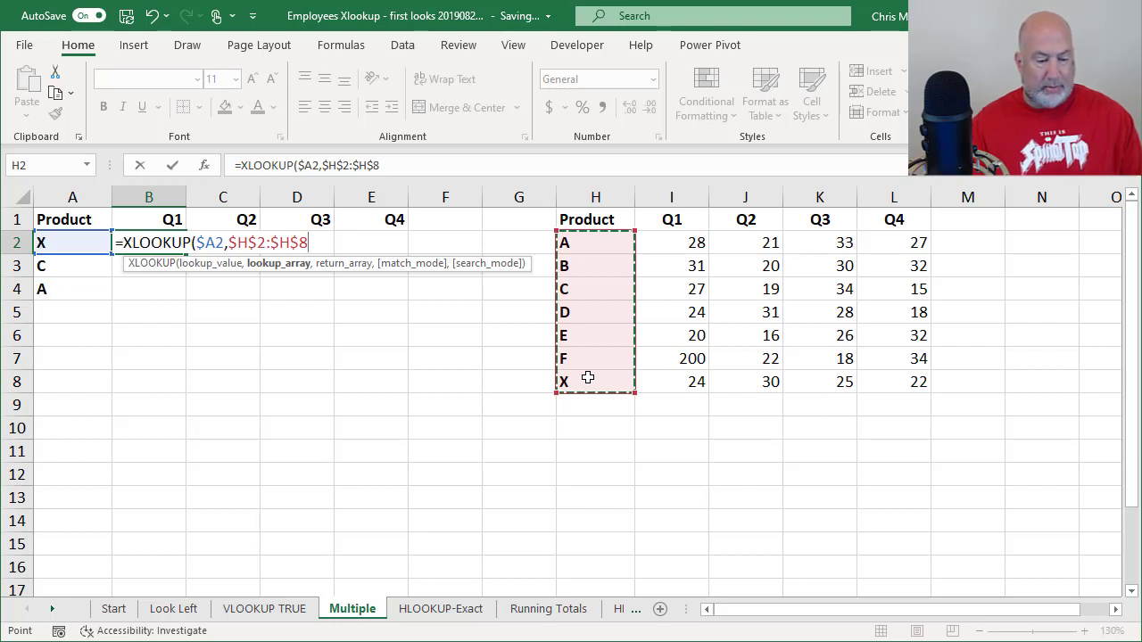
text(,)
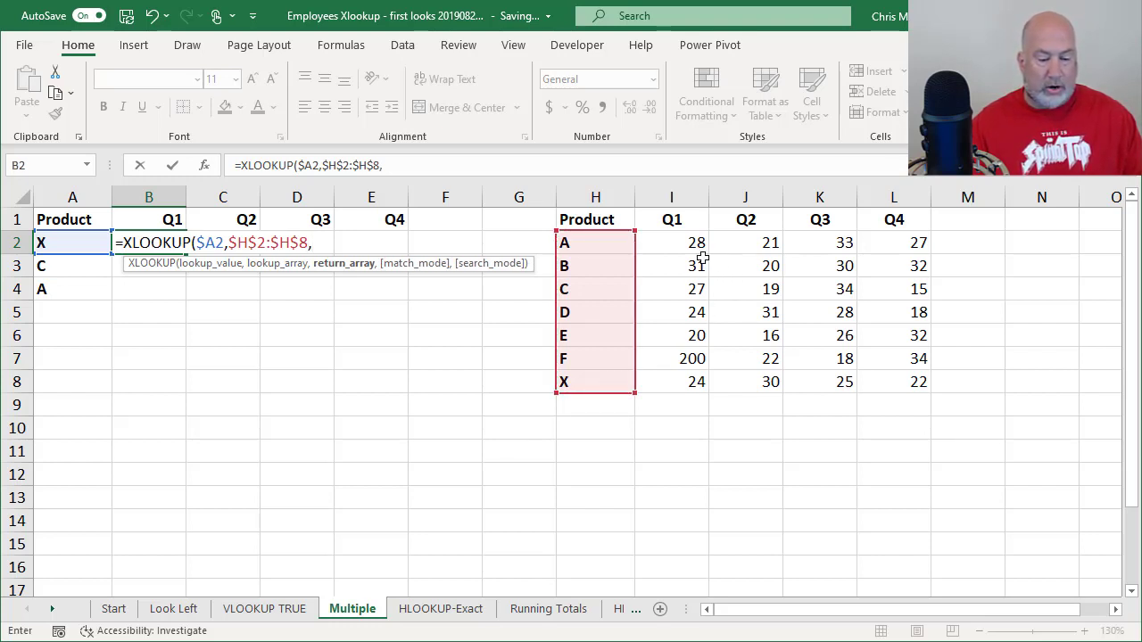
drag(676, 243, 890, 381)
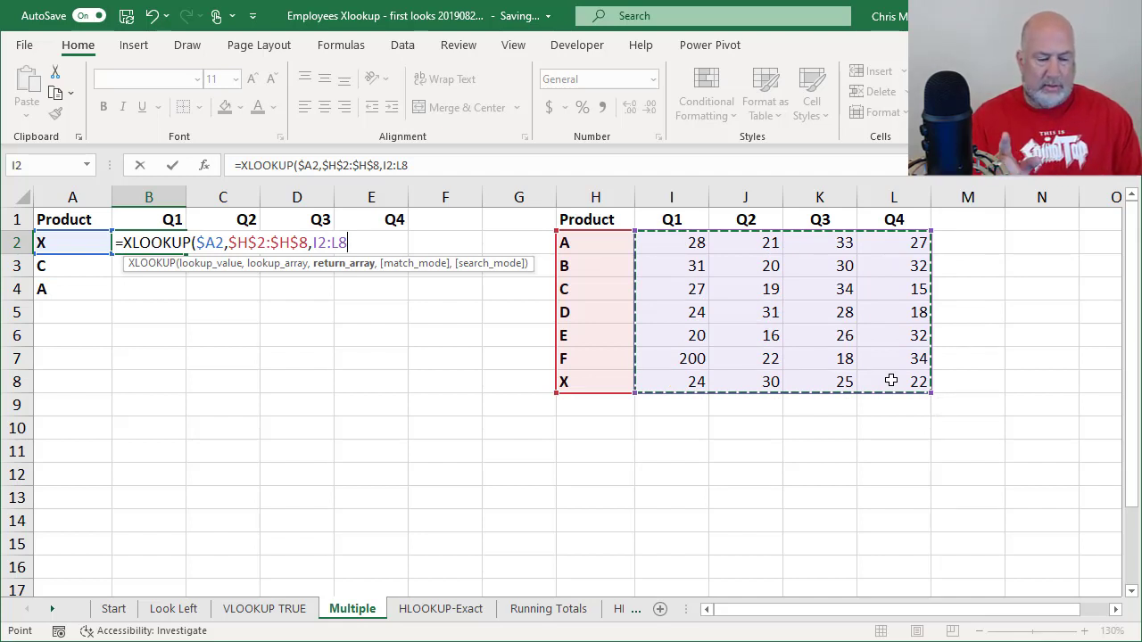
key(F4)
key(F4)
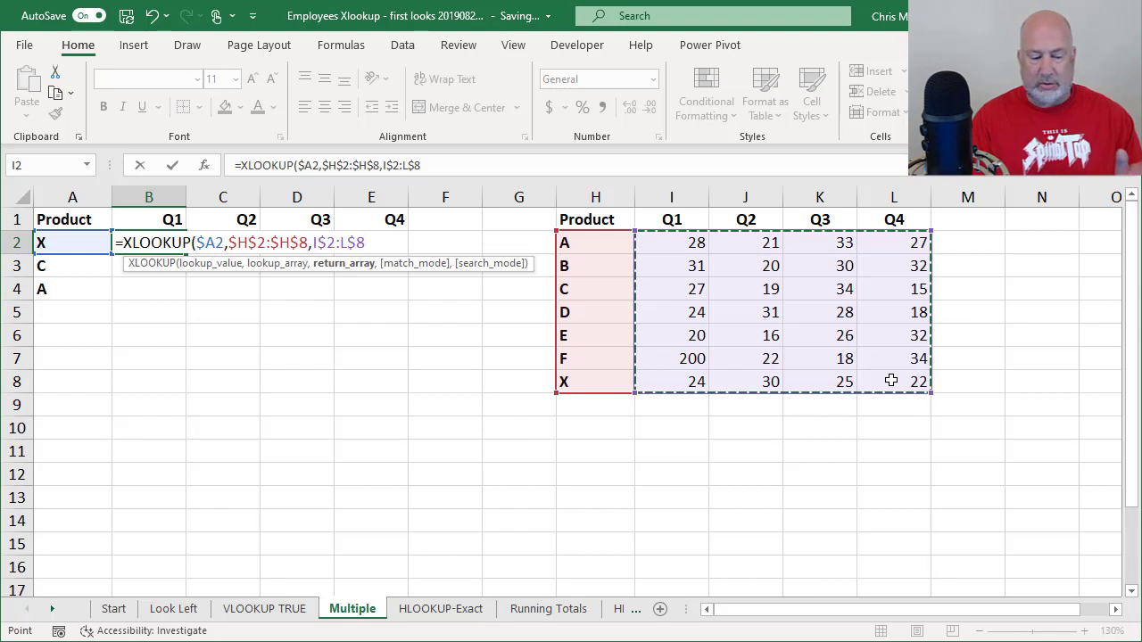
key(Return)
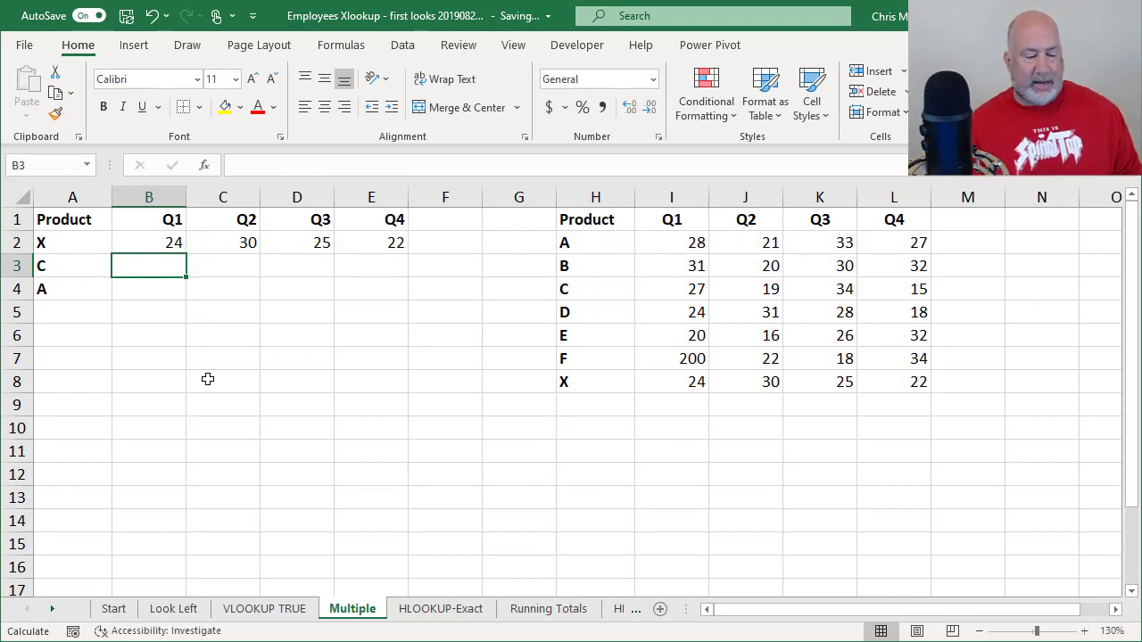
Fill the XLOOKUP formula in B2 down to B4 and change product A's Q4 value in L2 to 500
click(157, 245)
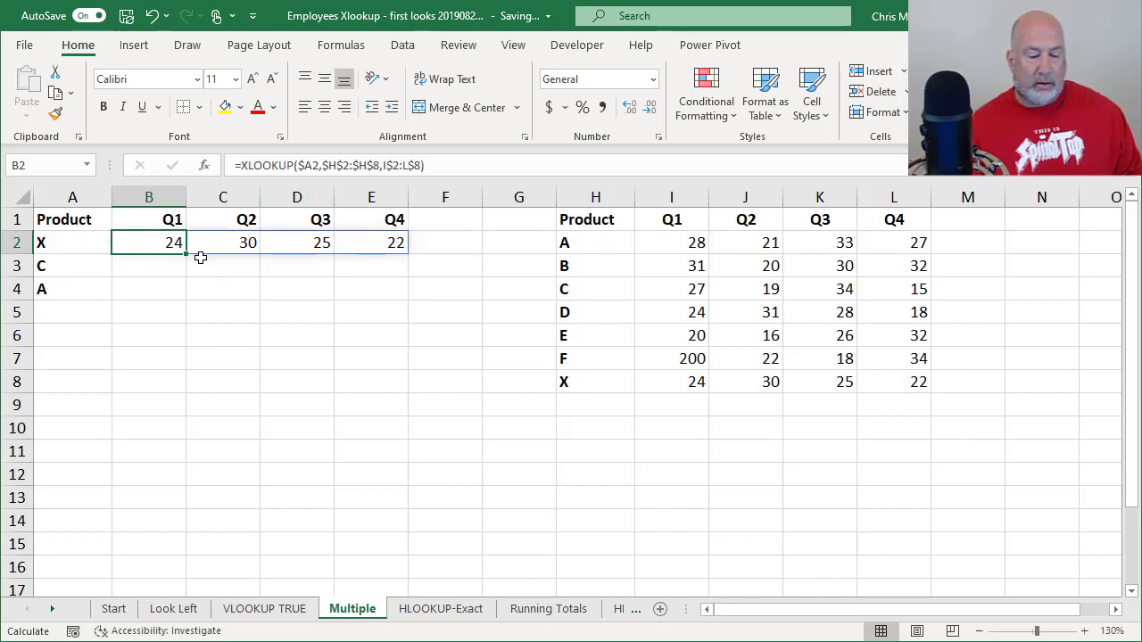
drag(186, 256, 185, 297)
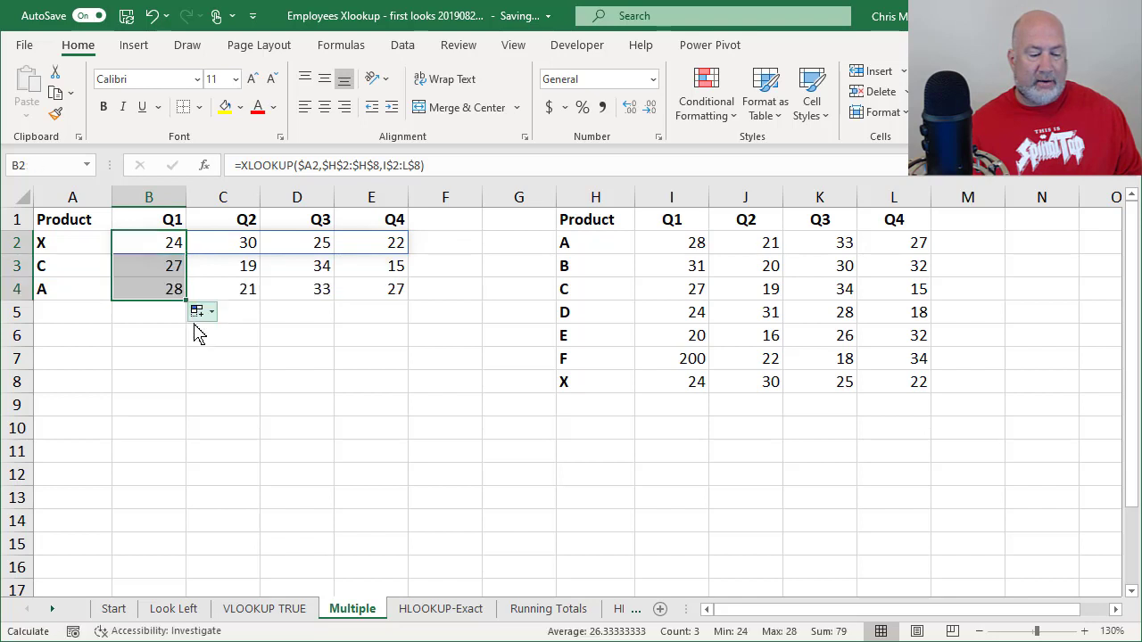
click(68, 289)
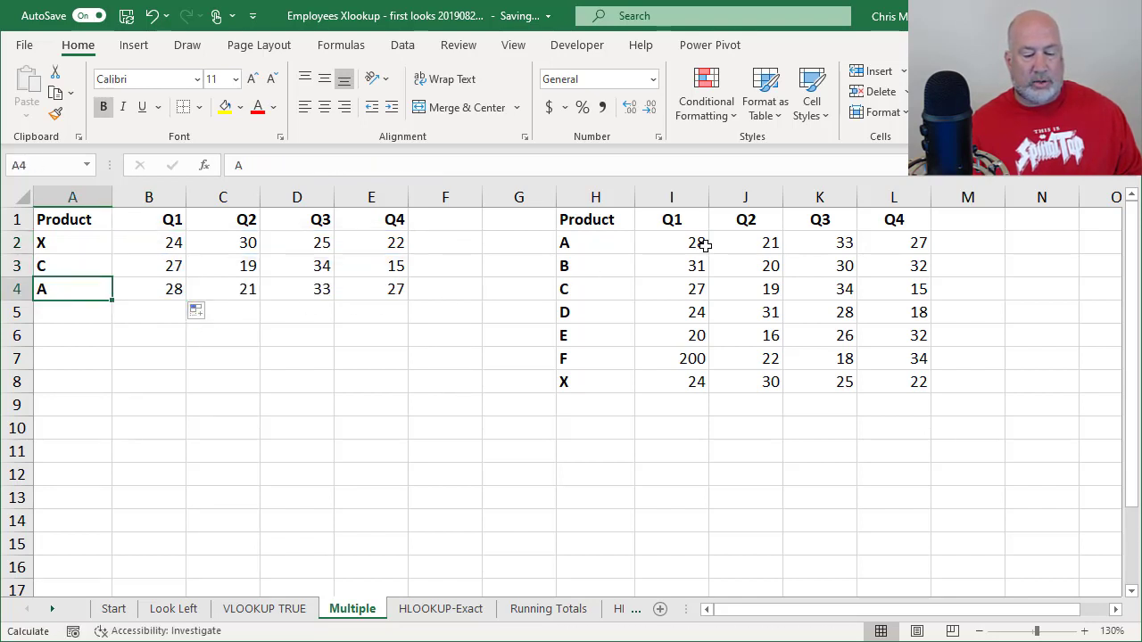
click(894, 243)
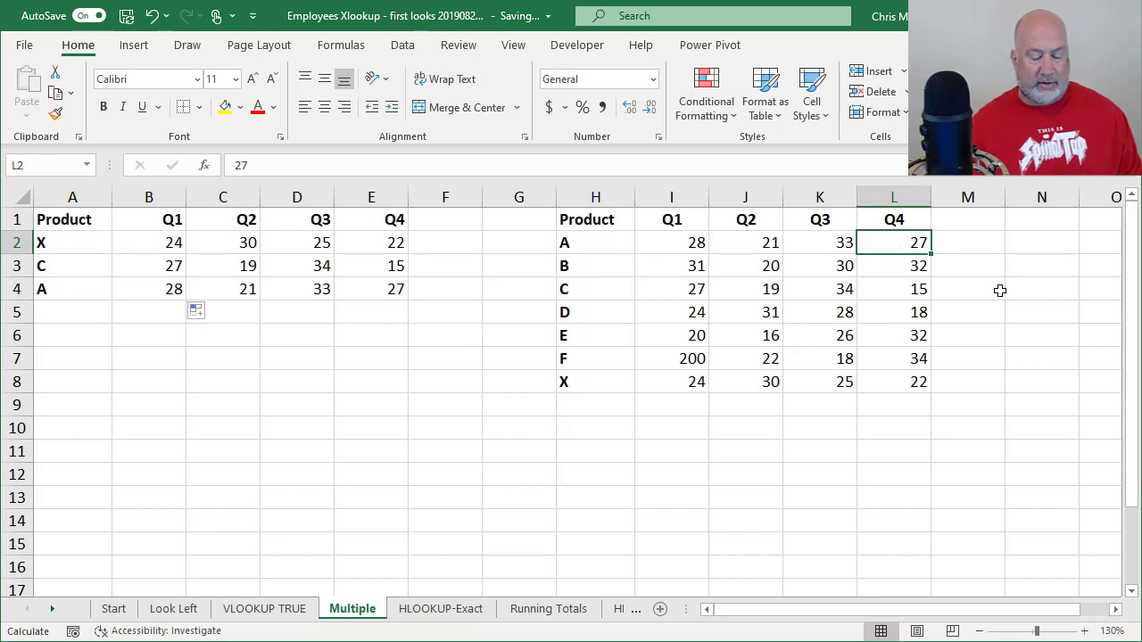
text(500)
key(Return)
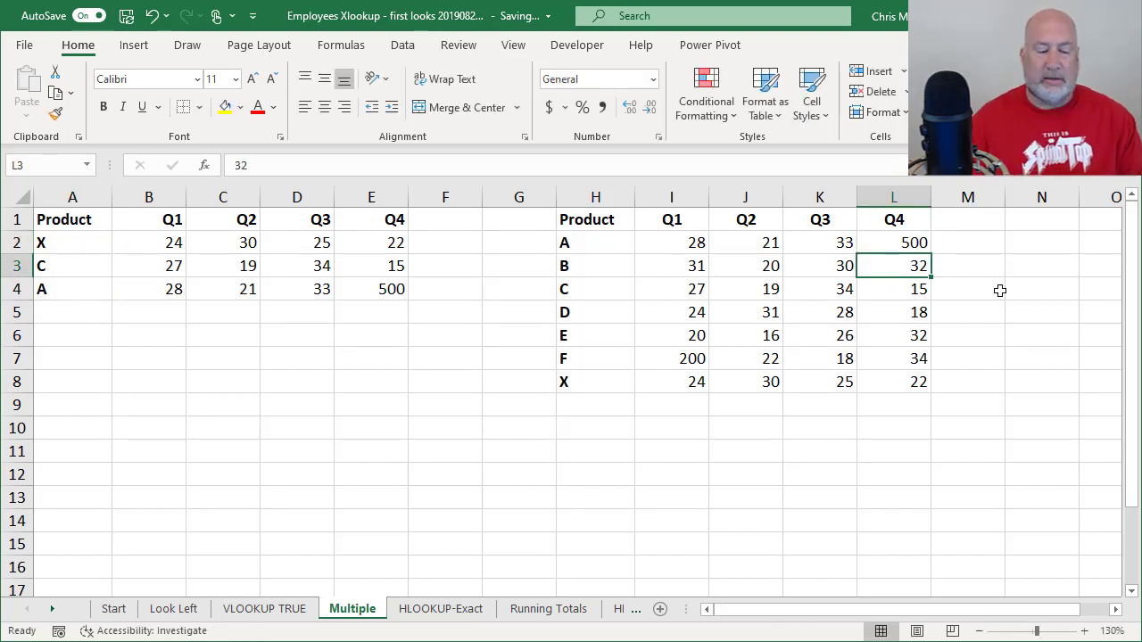
click(173, 242)
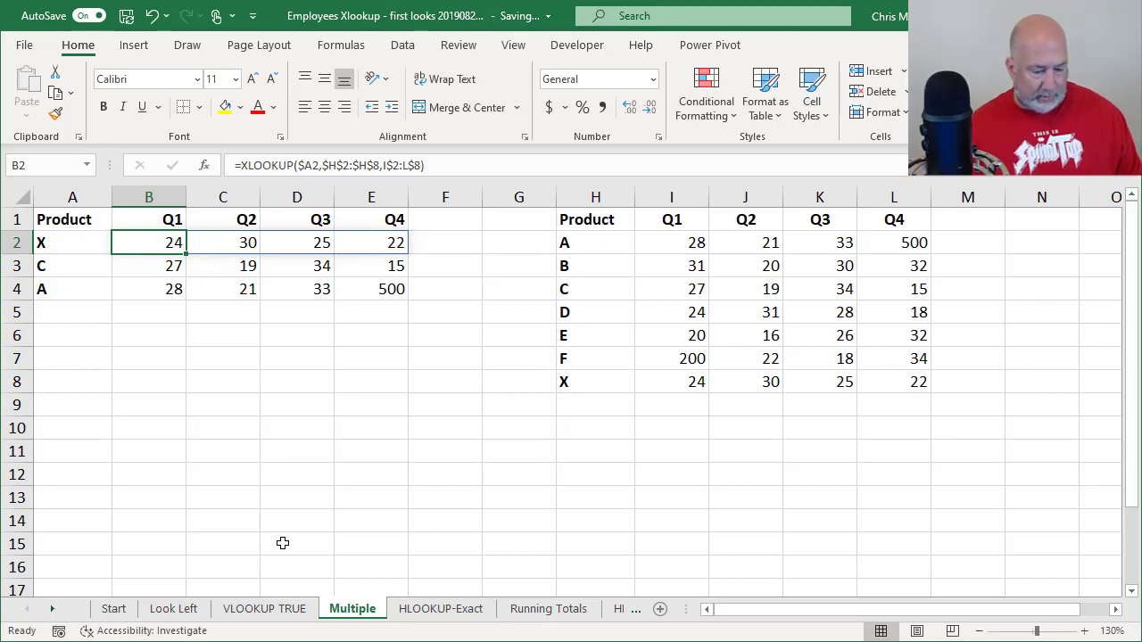
On the Look Left sheet, enter =XLOOKUP(G1,D2:D13,A2:B13) in G5 to return both the name and the city
click(269, 610)
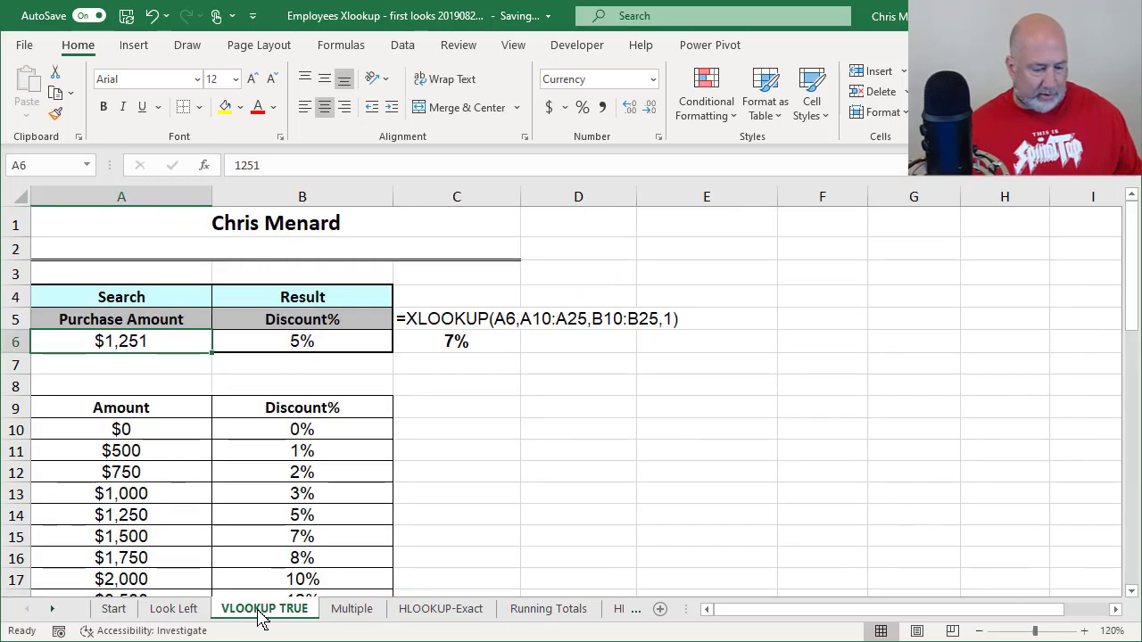
click(184, 610)
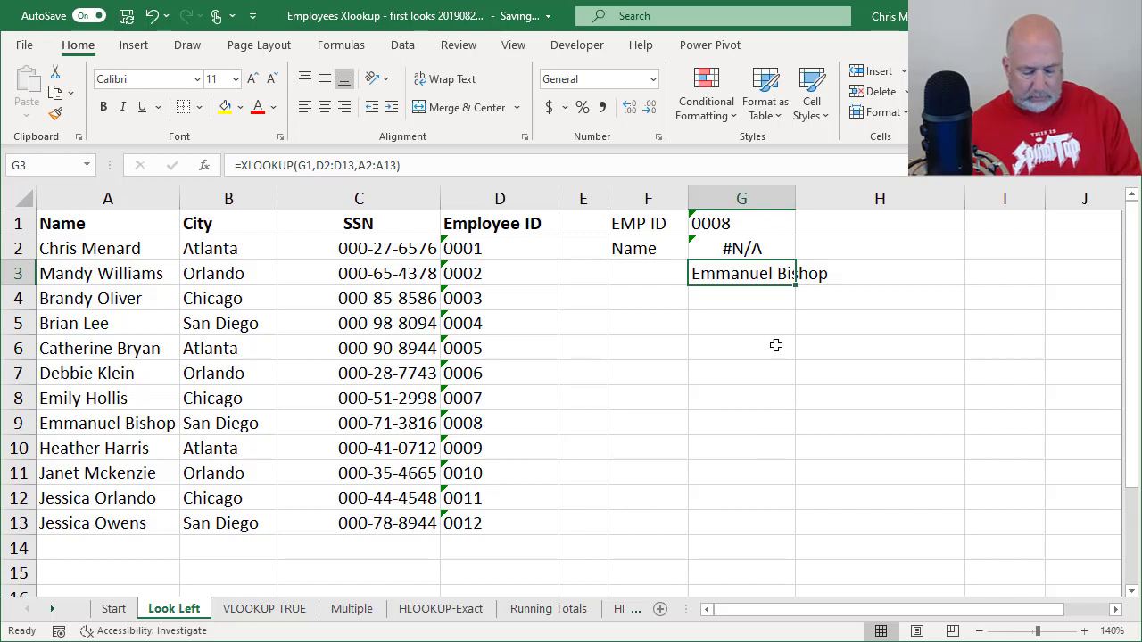
click(720, 322)
text(=xl)
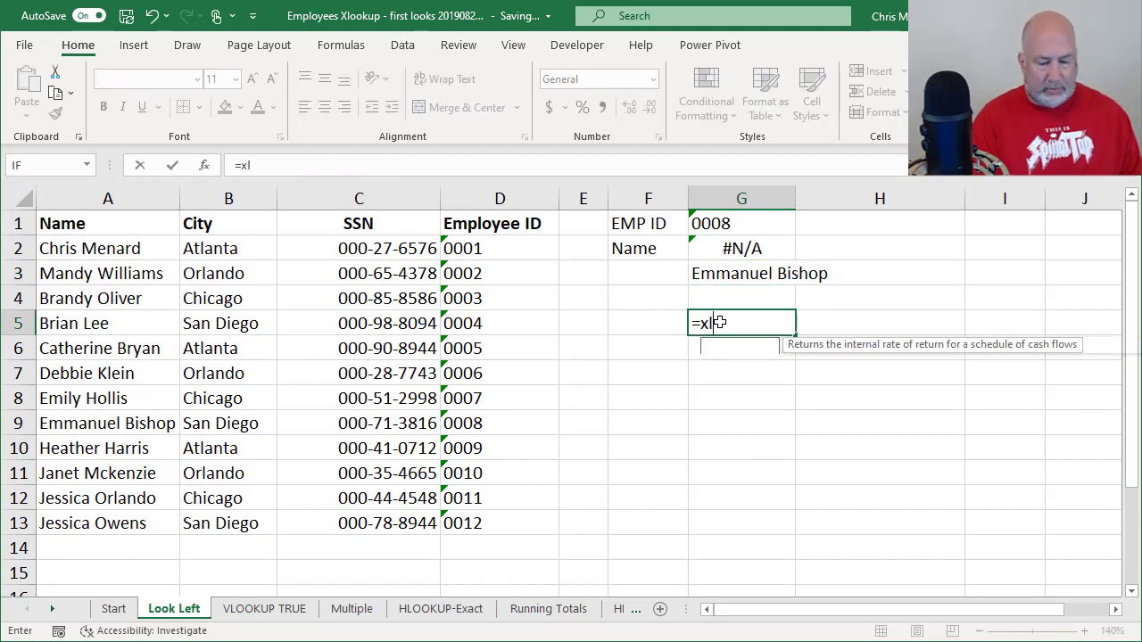
key(Tab)
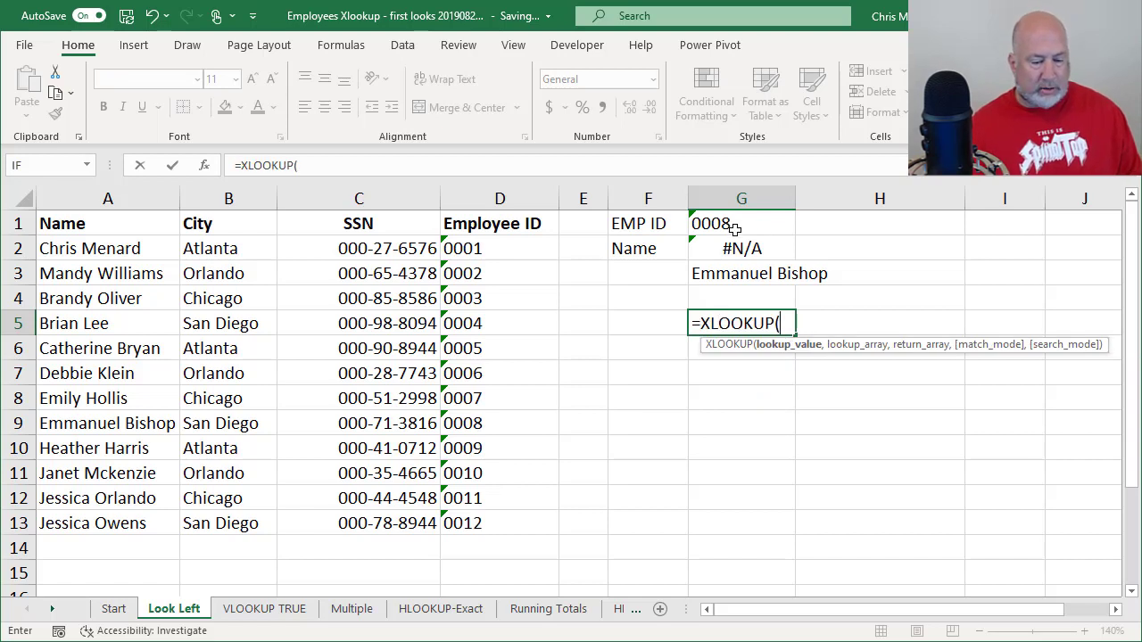
click(733, 226)
text(,)
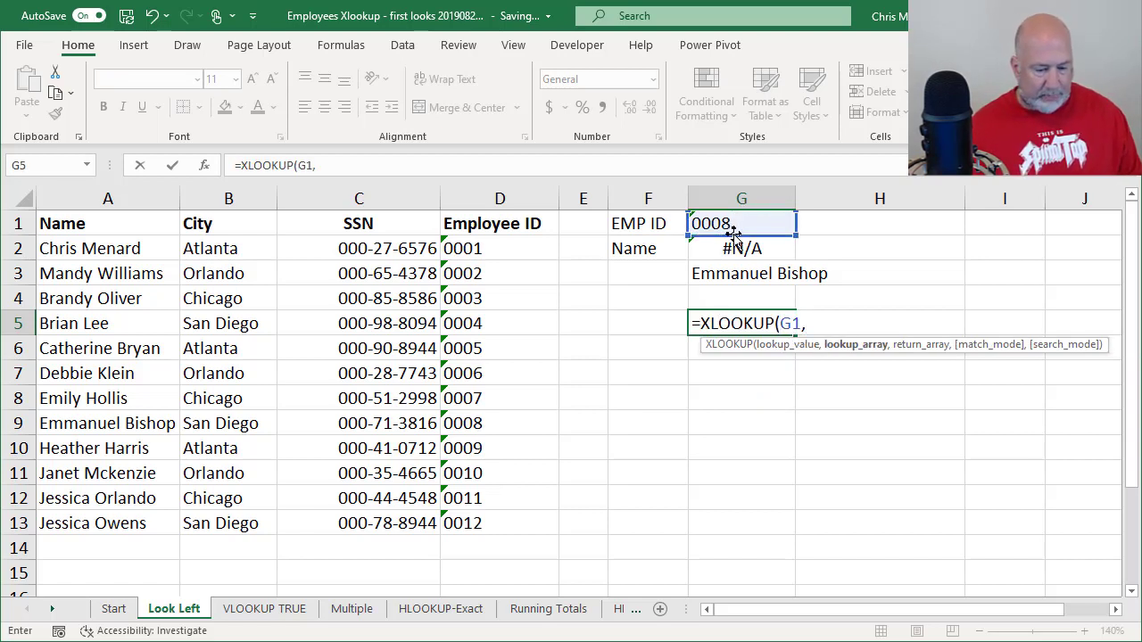
drag(500, 249, 505, 533)
text(,)
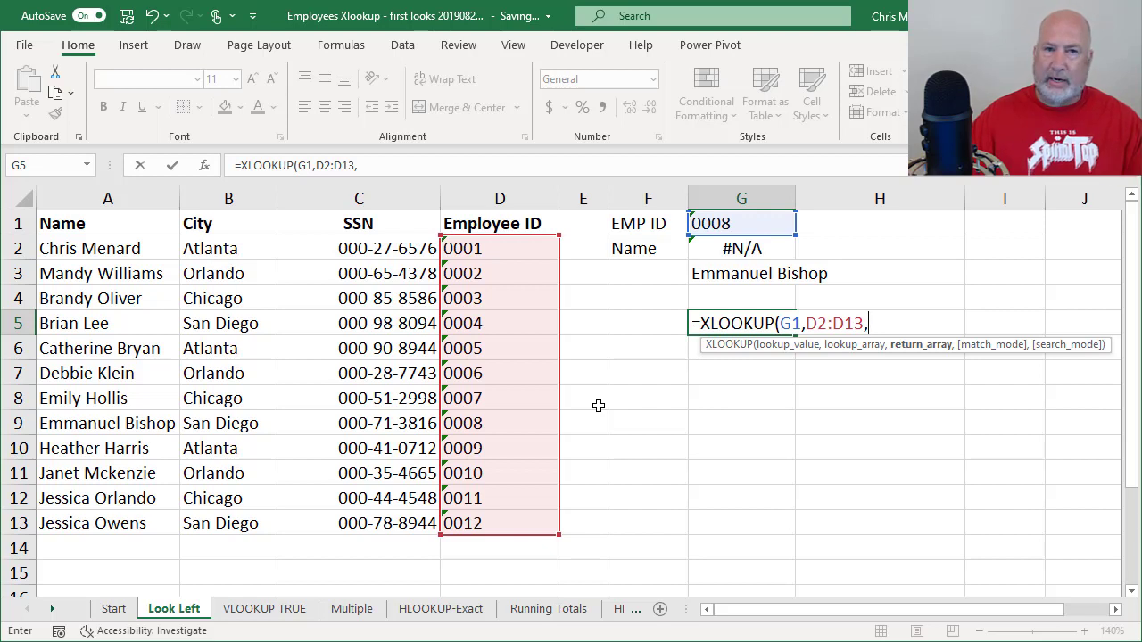
drag(74, 224, 218, 348)
drag(76, 252, 222, 522)
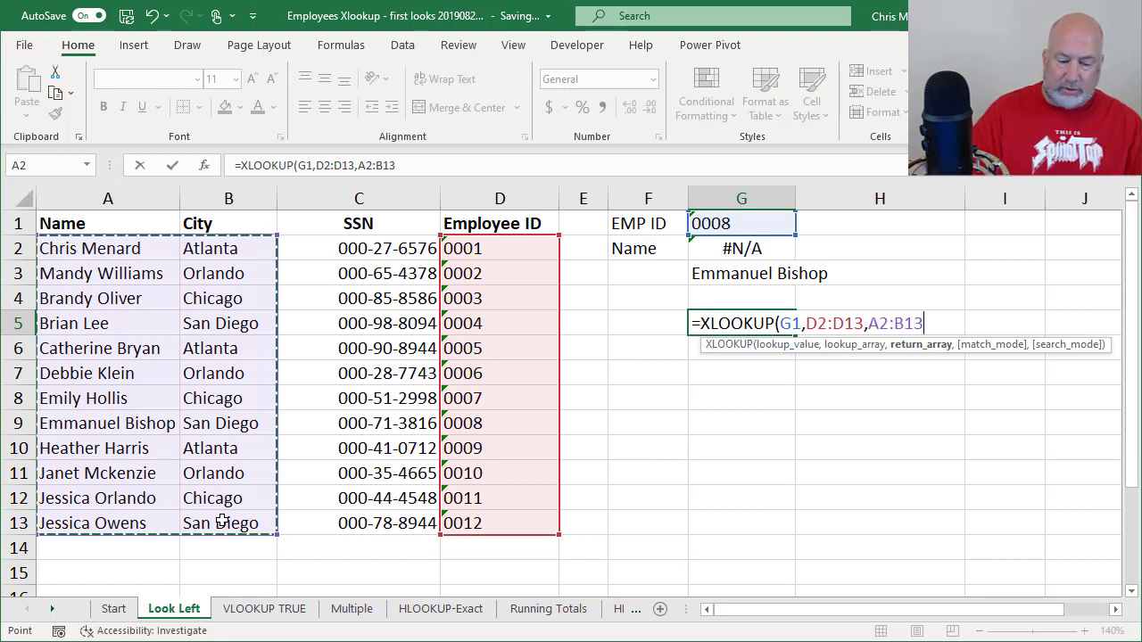
key(Return)
key(Up)
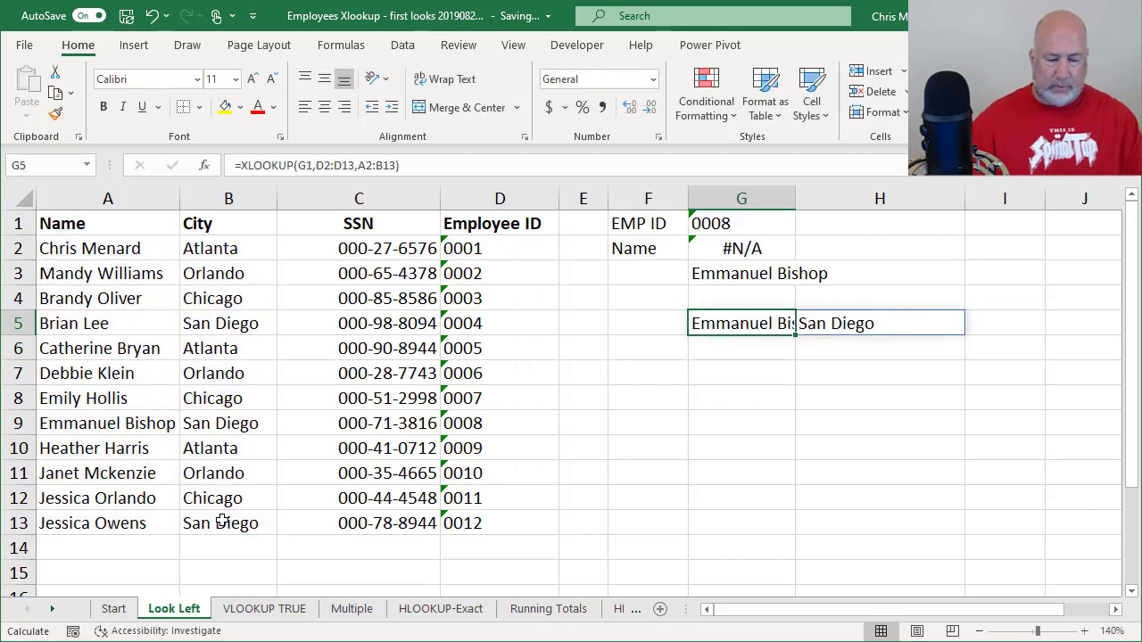
Replace the EMP ID in G1 with the ID of the first employee in the list
click(724, 224)
double_click(724, 225)
key(BackSpace)
text(1)
key(ctrl+Return)
Show the text of G5's formula in G6 with FORMULATEXT
key(Down)
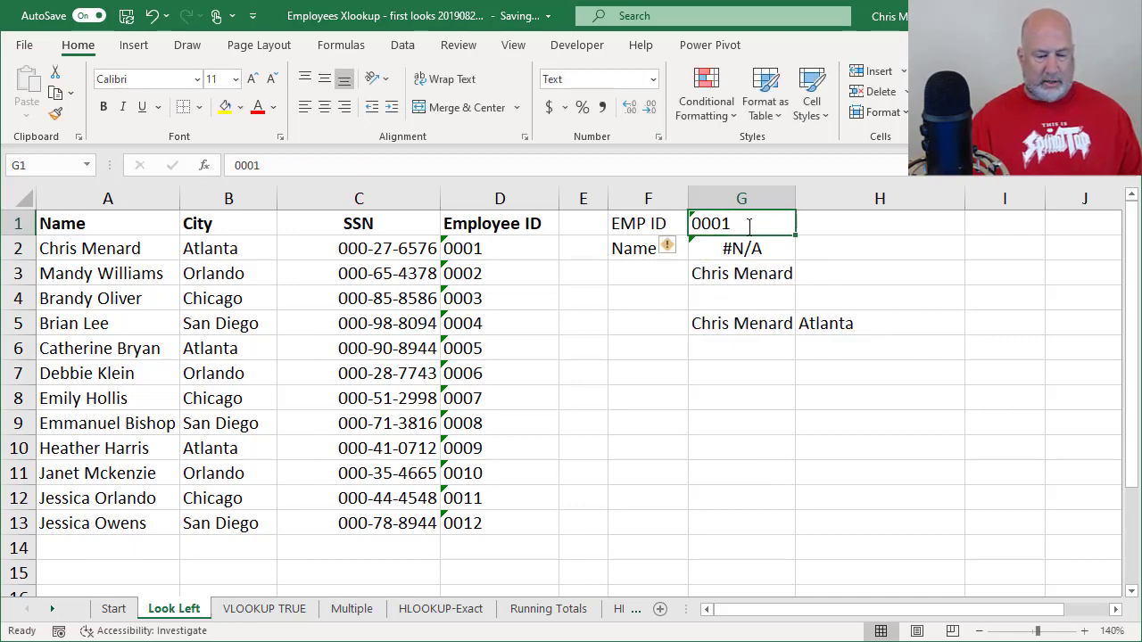
key(Down)
key(Down)
key(Down)
key(Down)
text(=formu)
key(Tab)
key(Up)
key(Return)
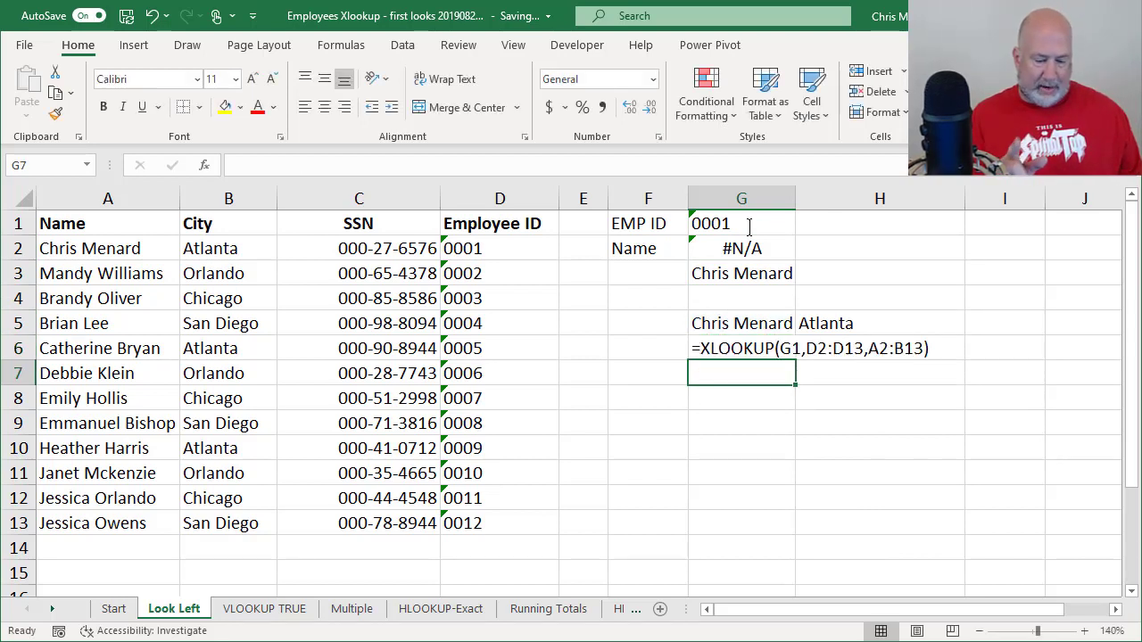
Switch to the Chrome article announcing XLOOKUP
key(alt+Tab)
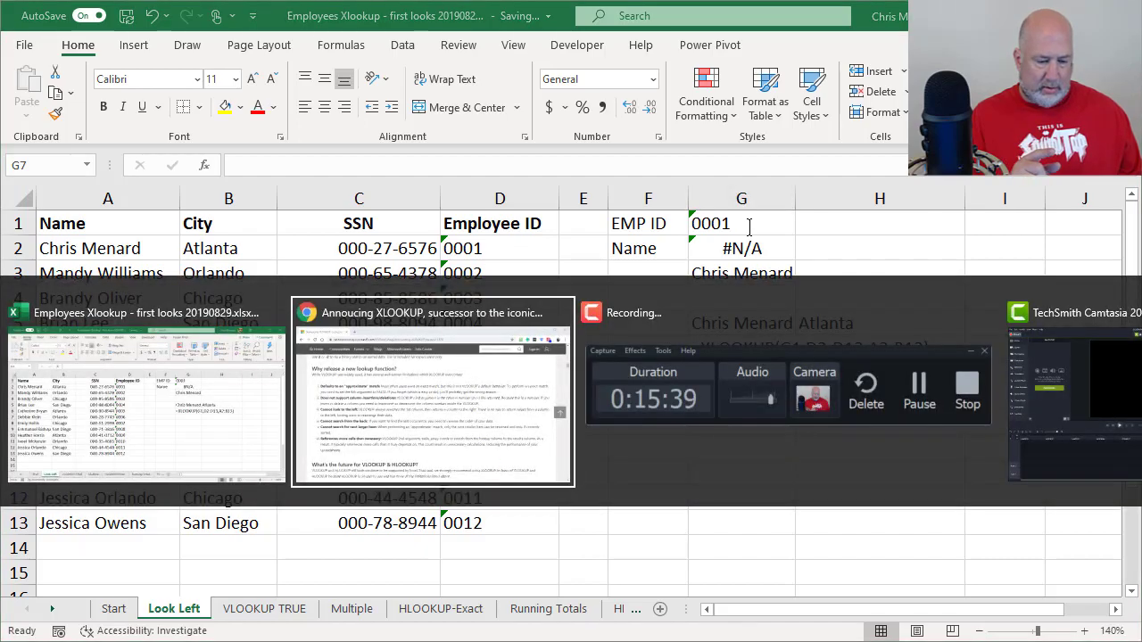